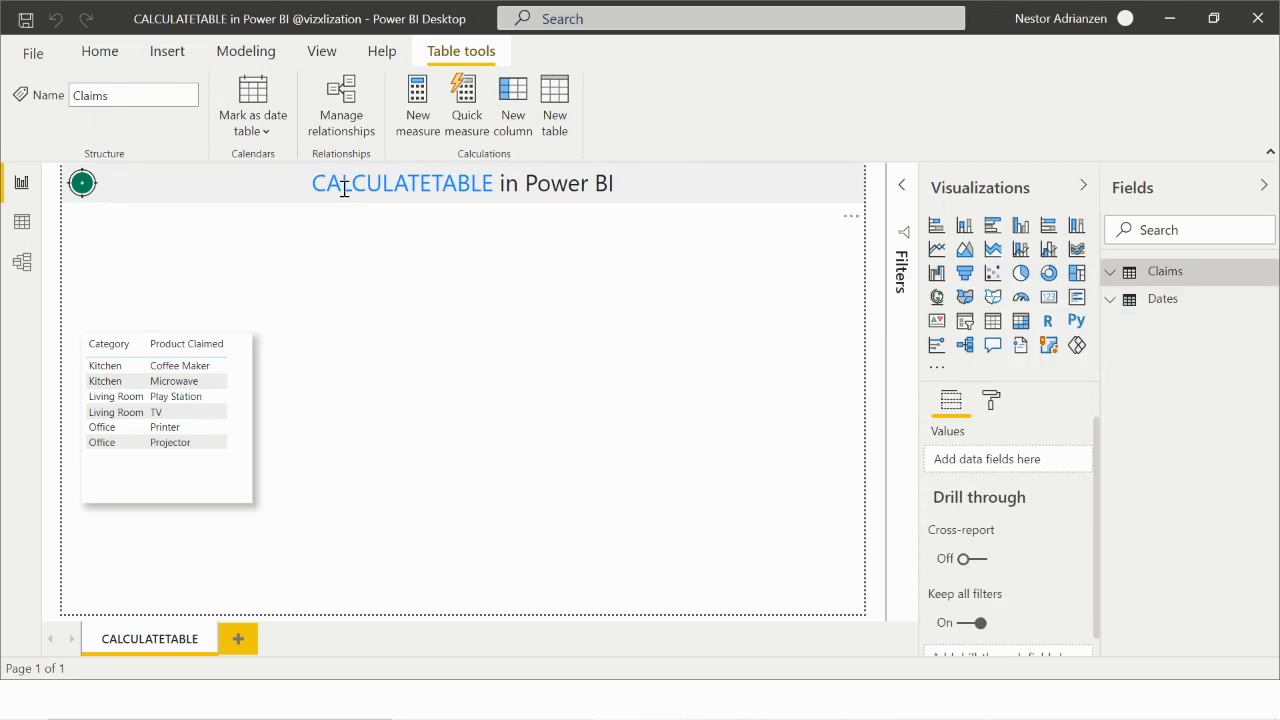
- Examine the Claims table's data, including the distinct values in the Product Claimed and Number Of Claims columns
left_click(21, 222)
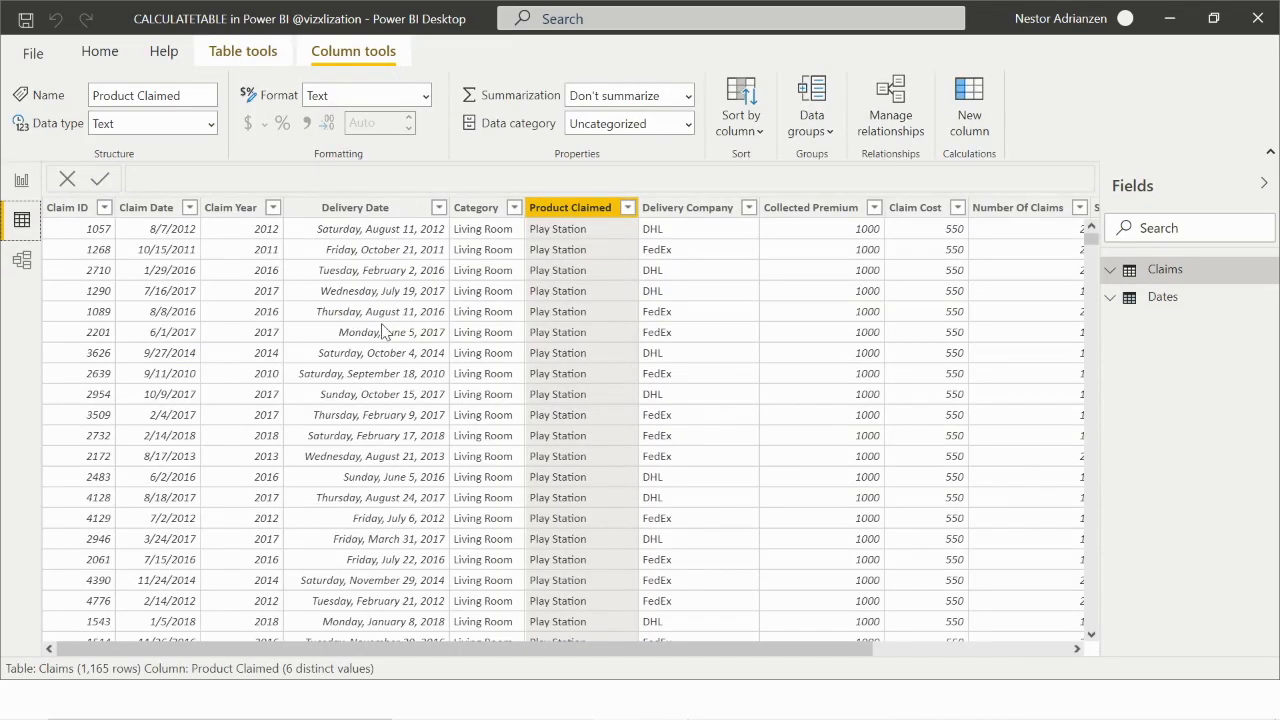
left_click(1163, 271)
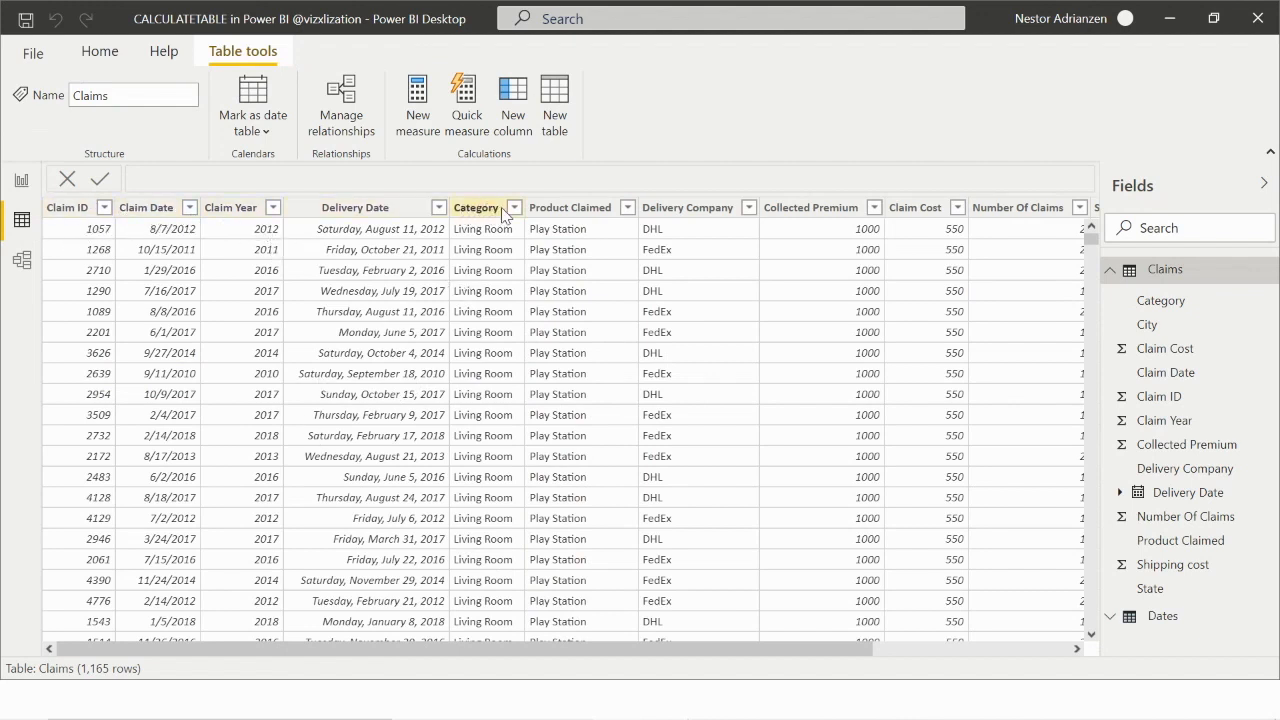
left_click(627, 208)
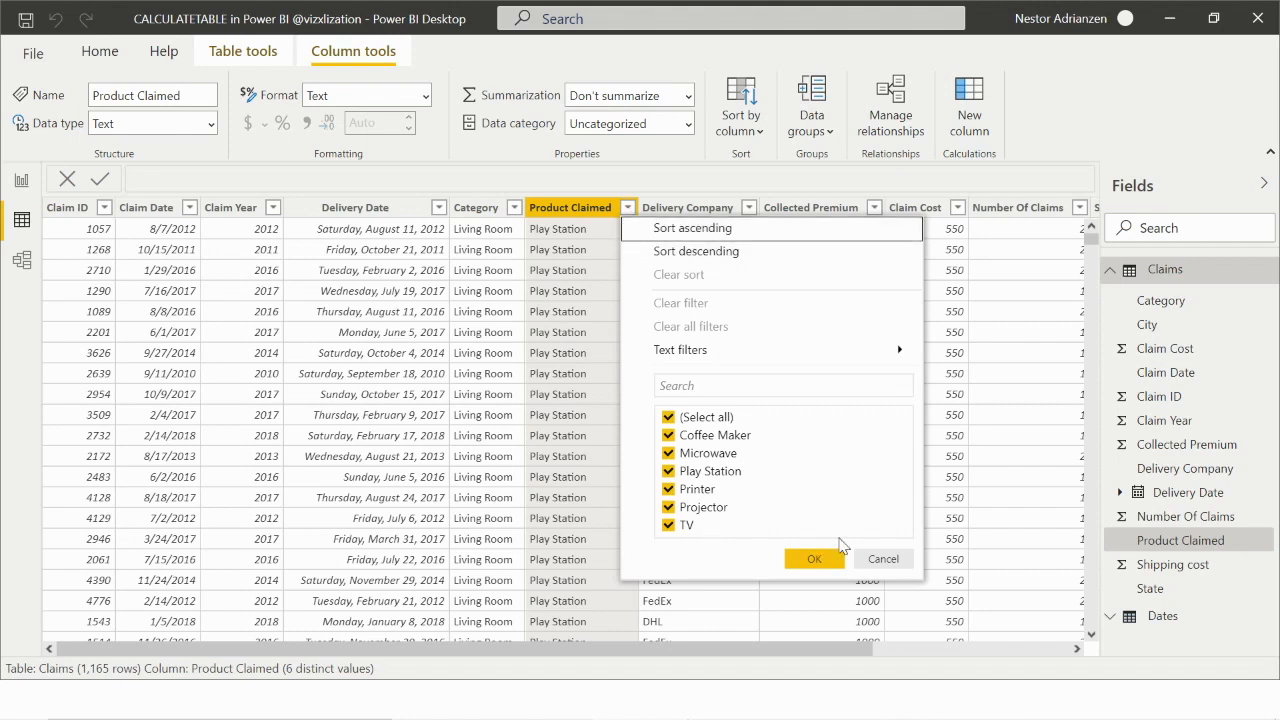
left_click(876, 557)
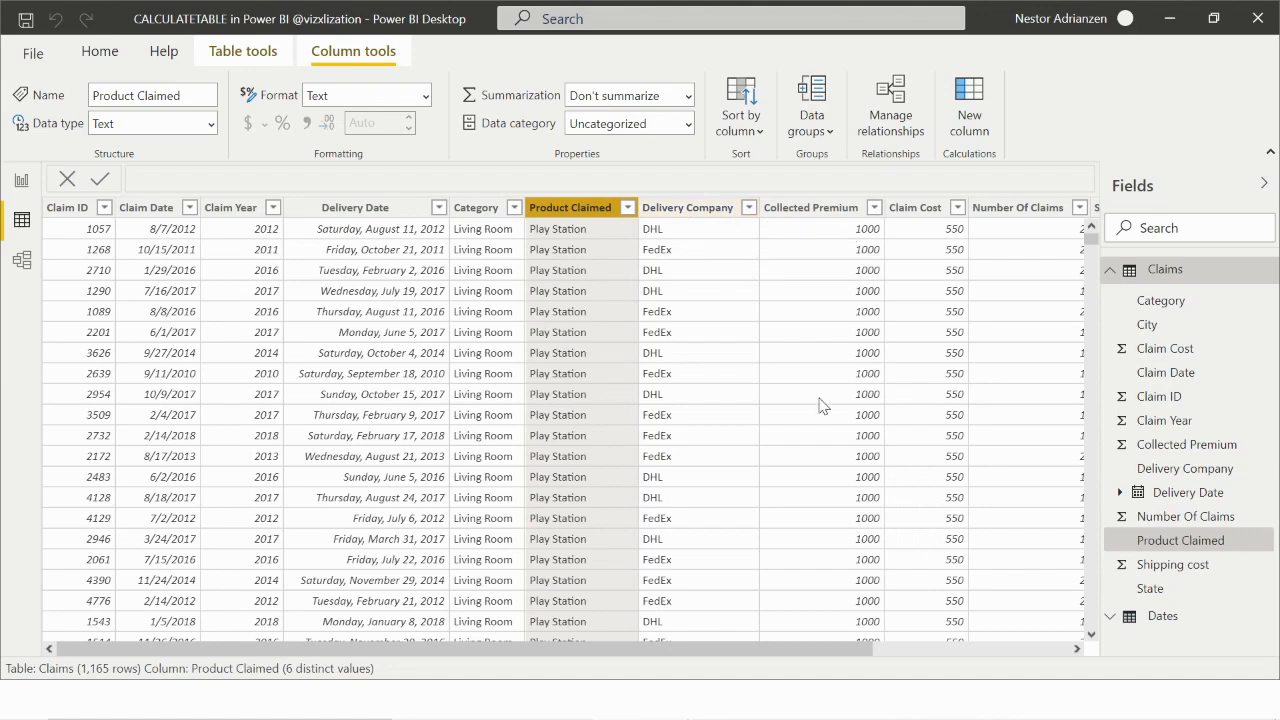
left_click_drag(861, 649, 1073, 653)
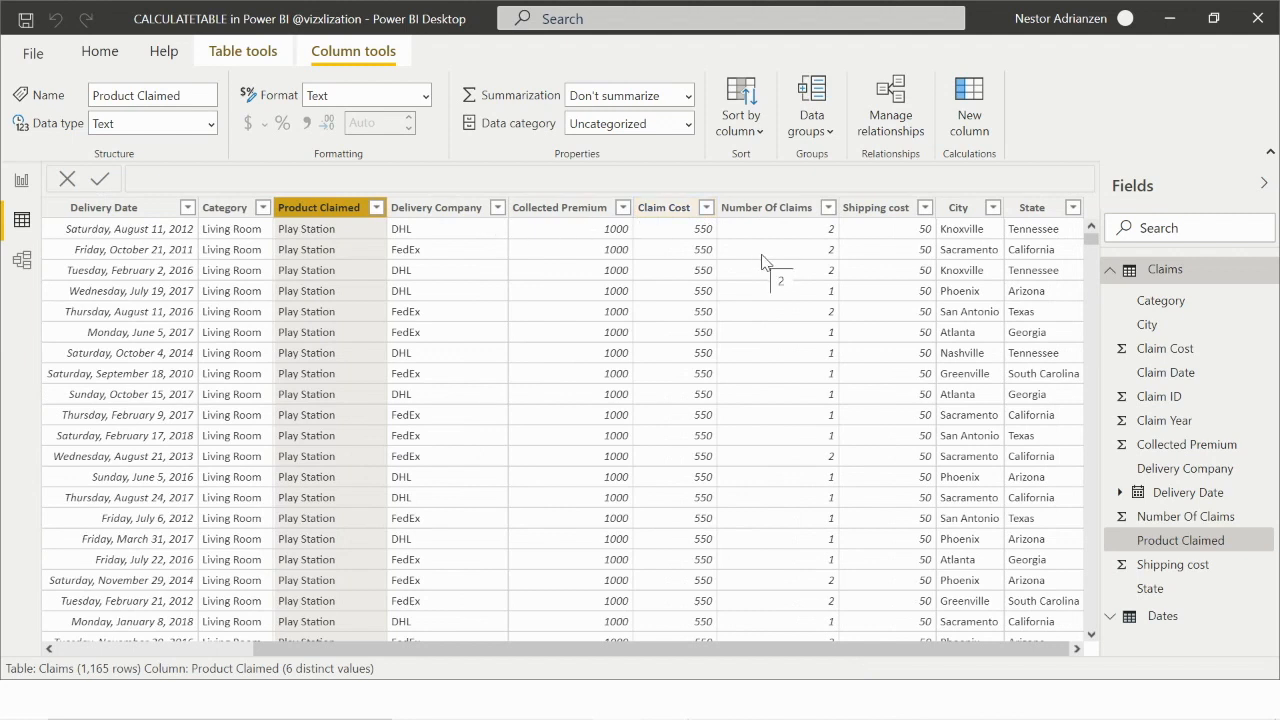
left_click(829, 208)
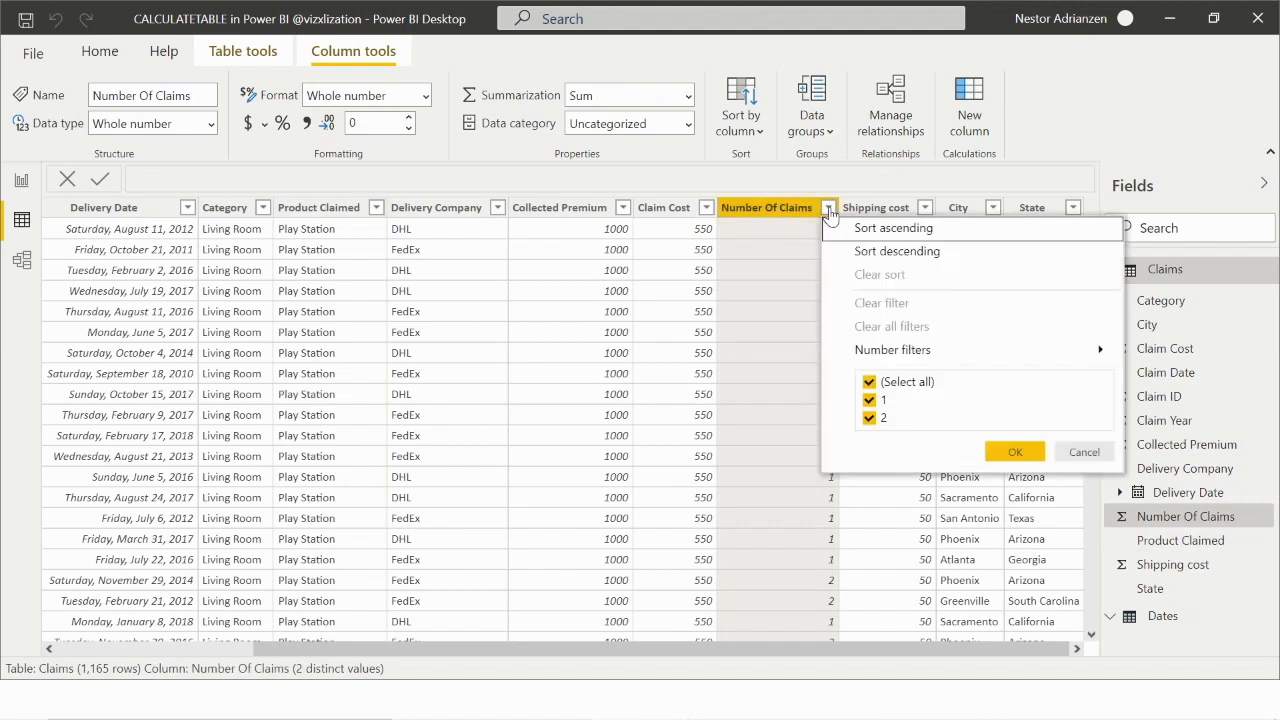
left_click(1084, 455)
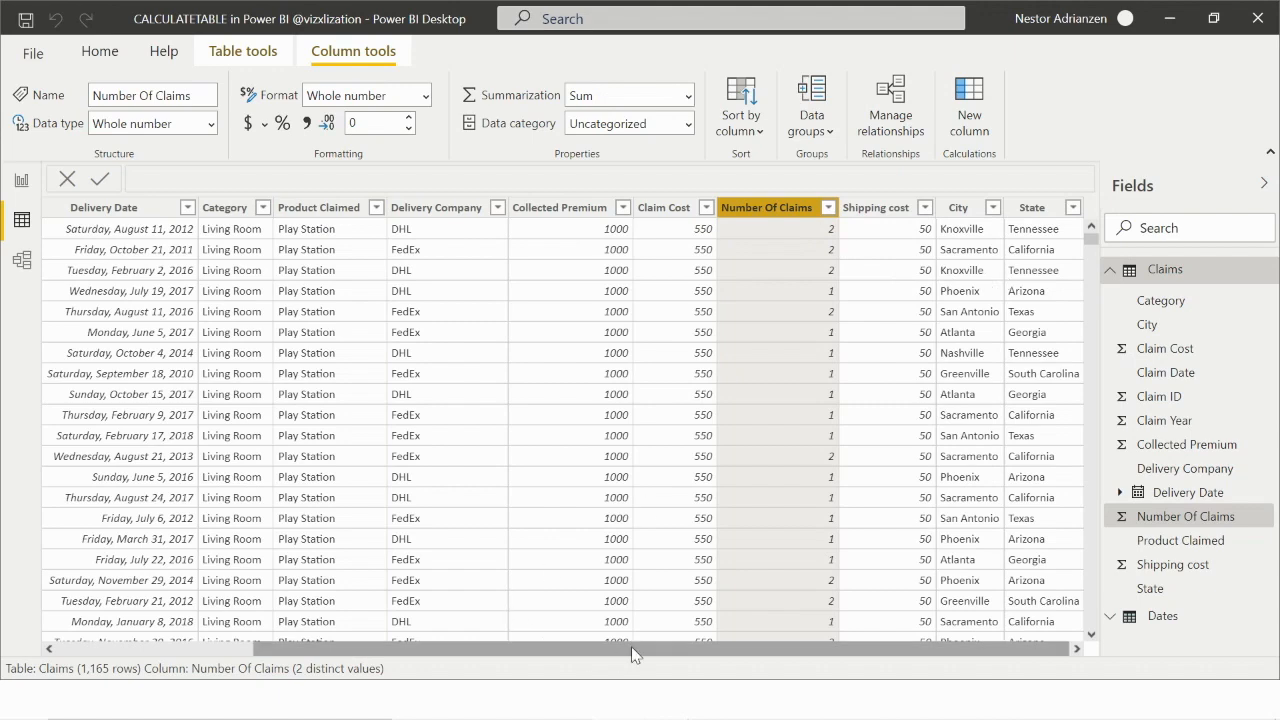
left_click_drag(634, 652, 400, 677)
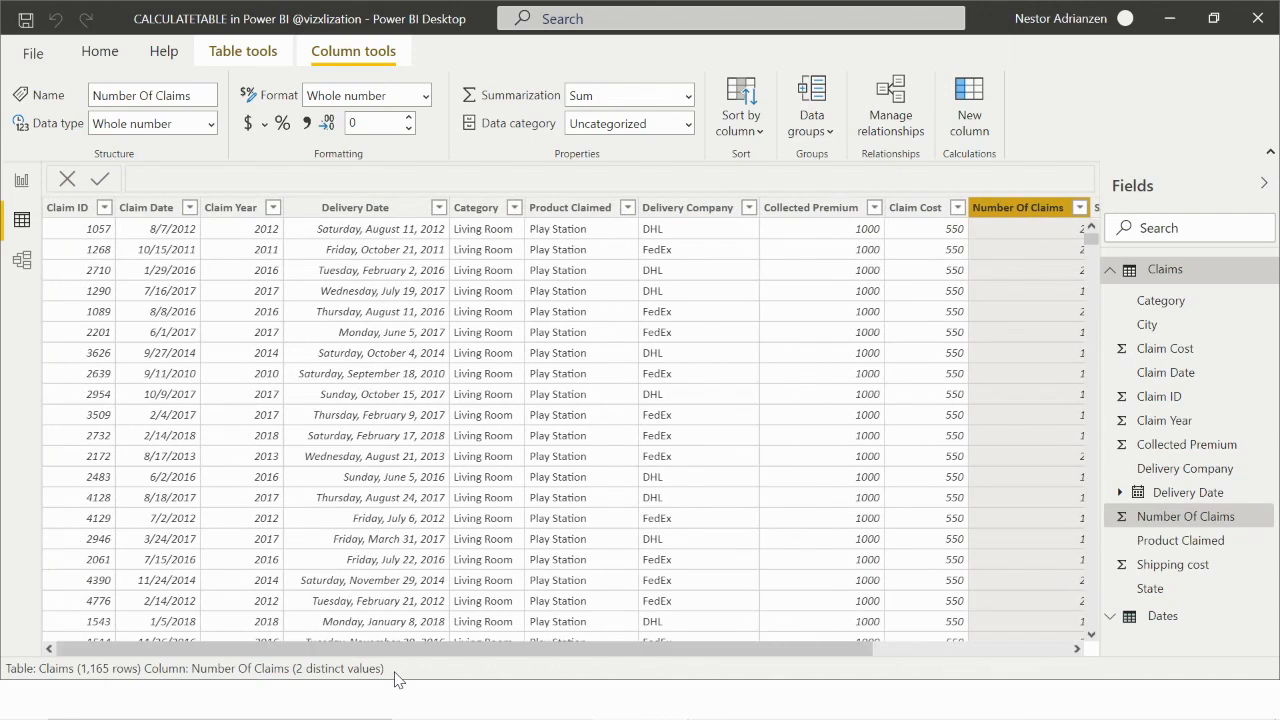
- From the report view, create a calculated table named TV and begin its formula with the CALCULATETABLE function
left_click(24, 181)
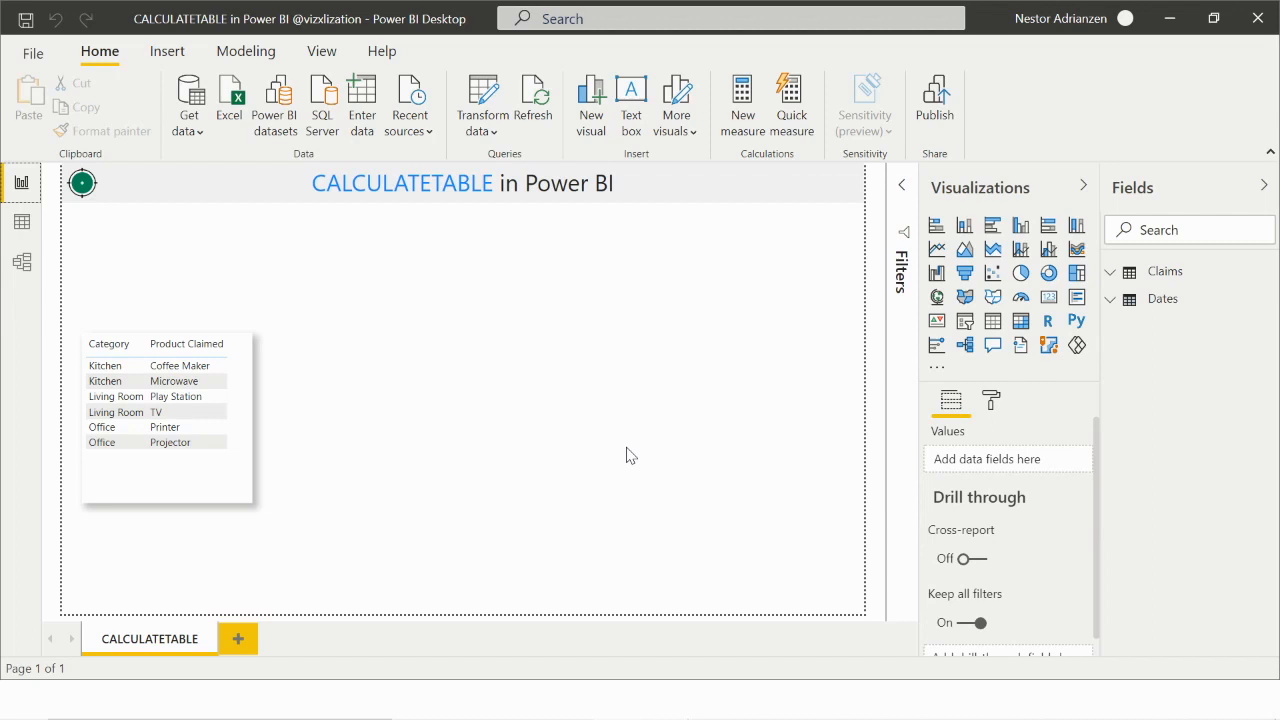
left_click(264, 58)
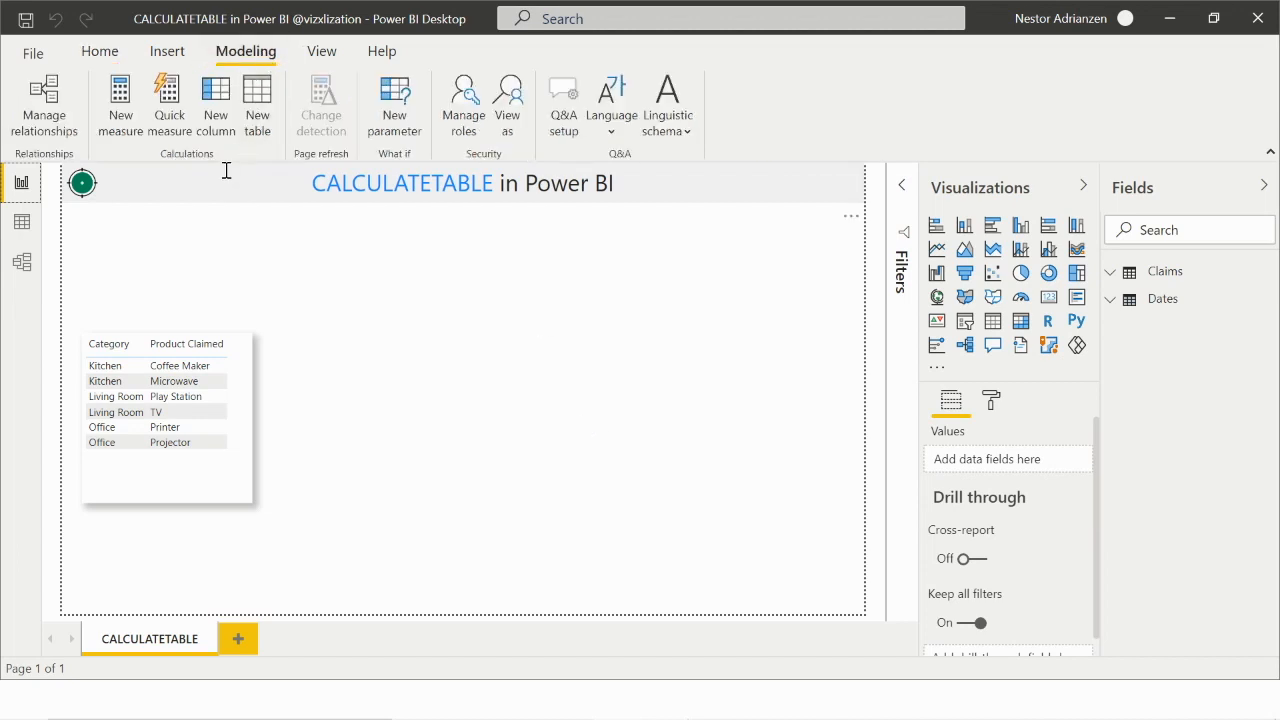
left_click(269, 92)
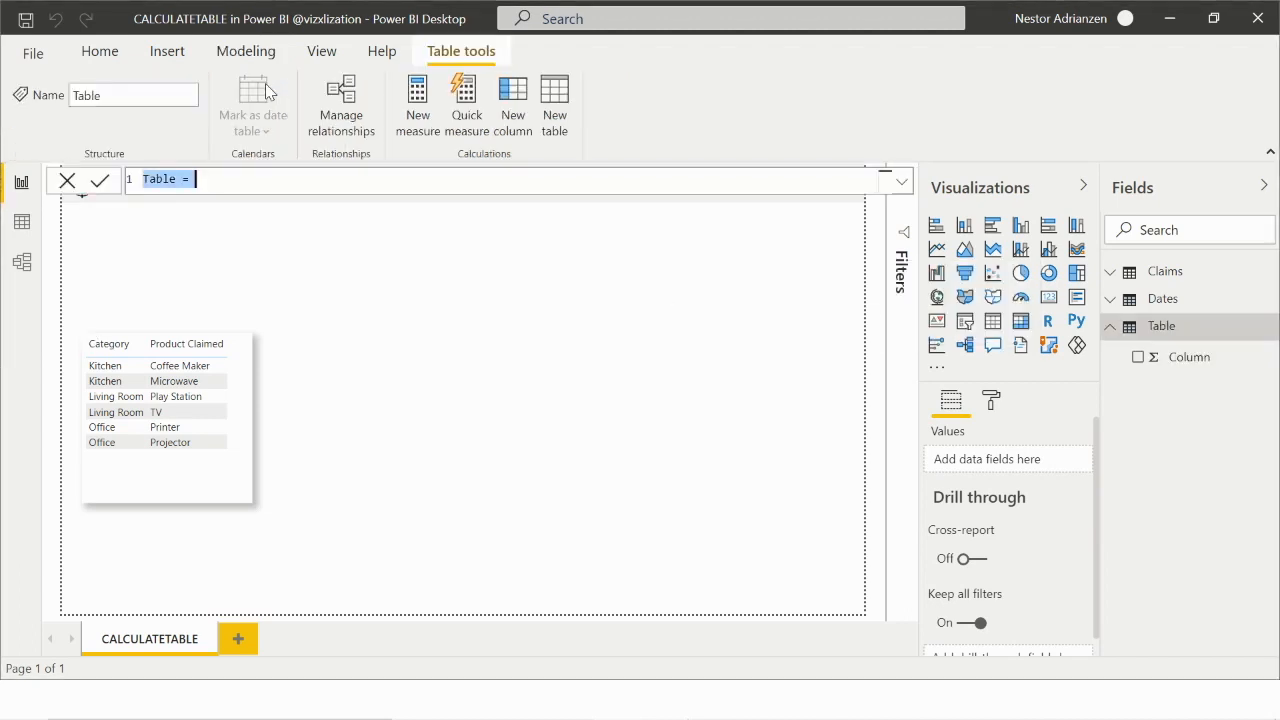
type("TV =")
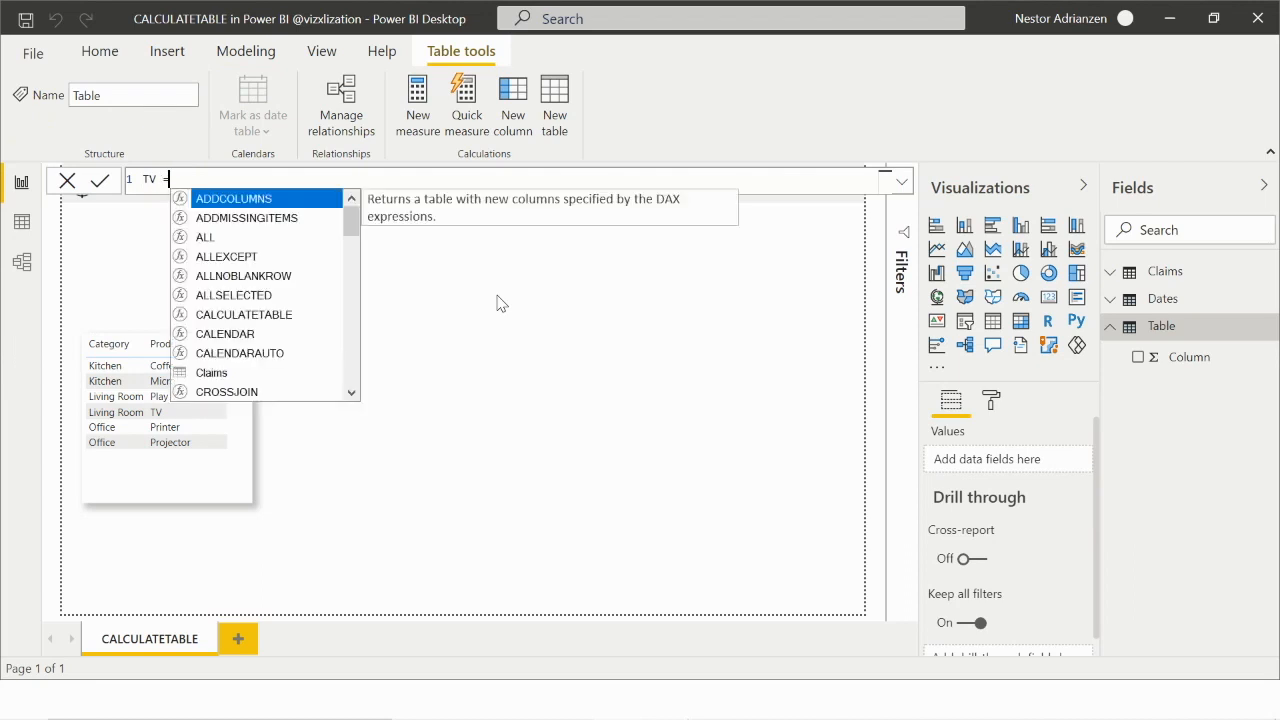
key("shift+Return")
type("cal")
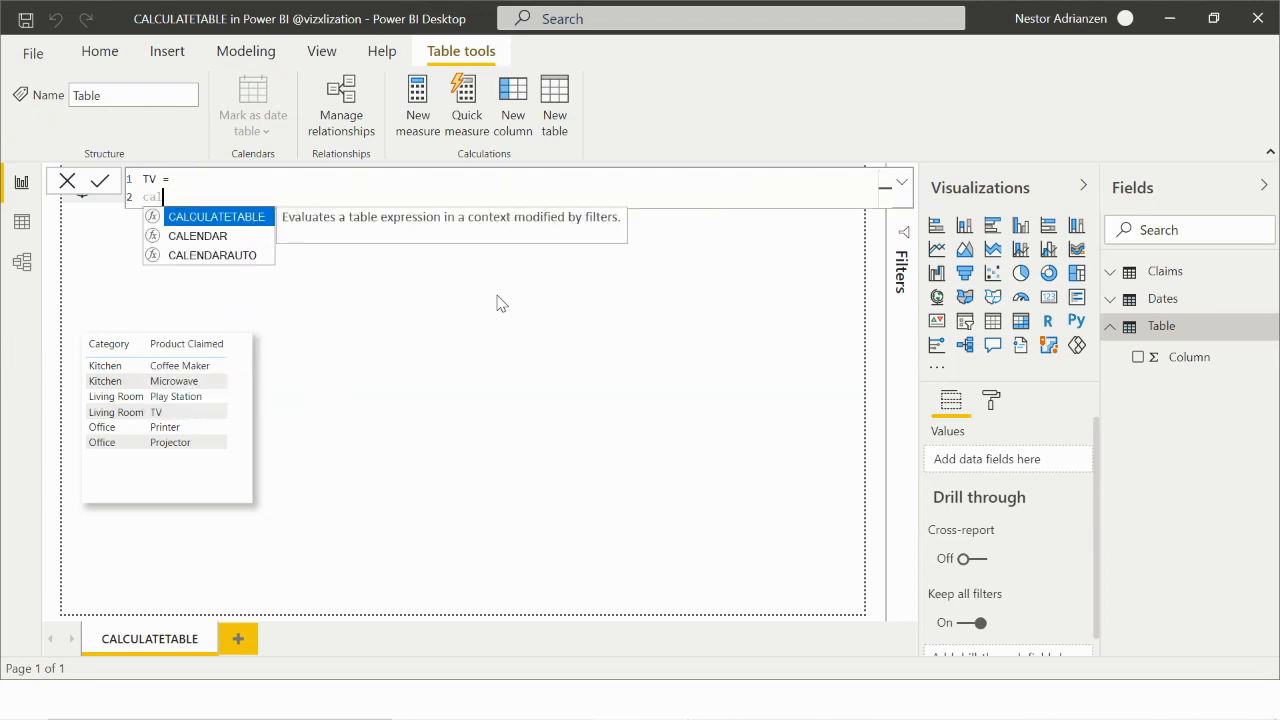
key("Tab")
key("shift+Return")
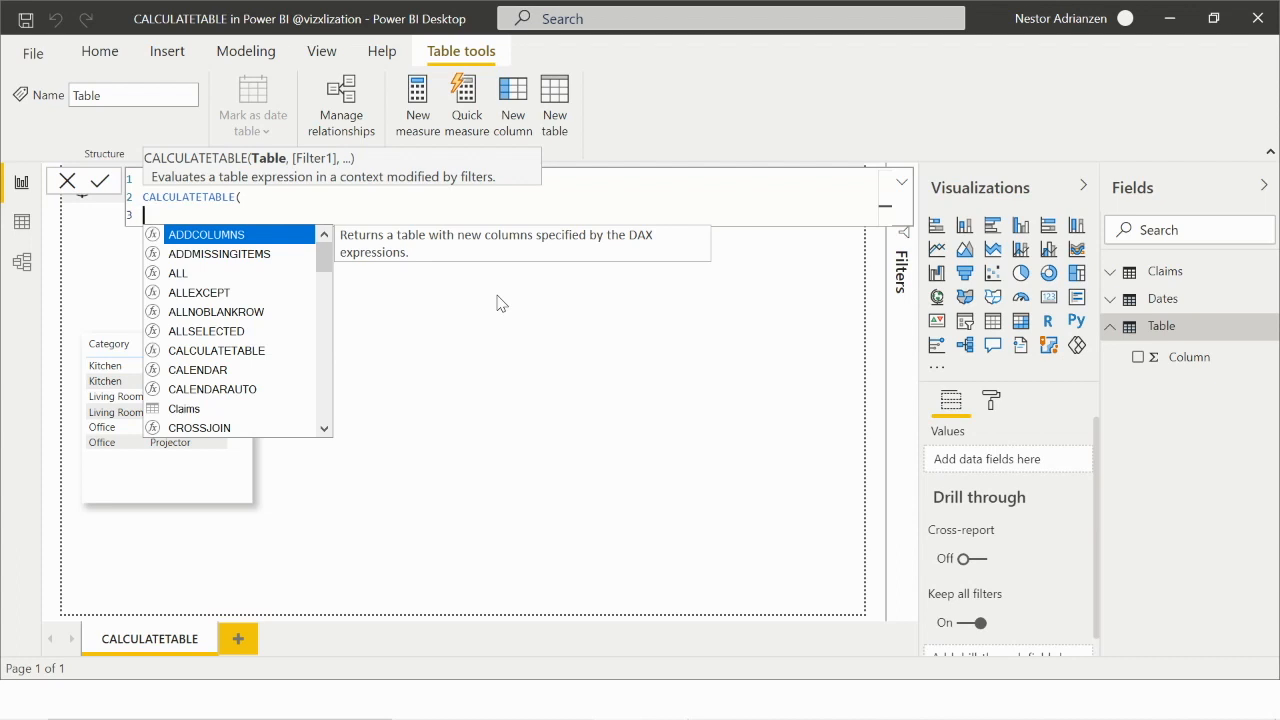
- Complete the CALCULATETABLE formula with the Claims table and the filter Claims[Product Claimed] = "TV"
type("c")
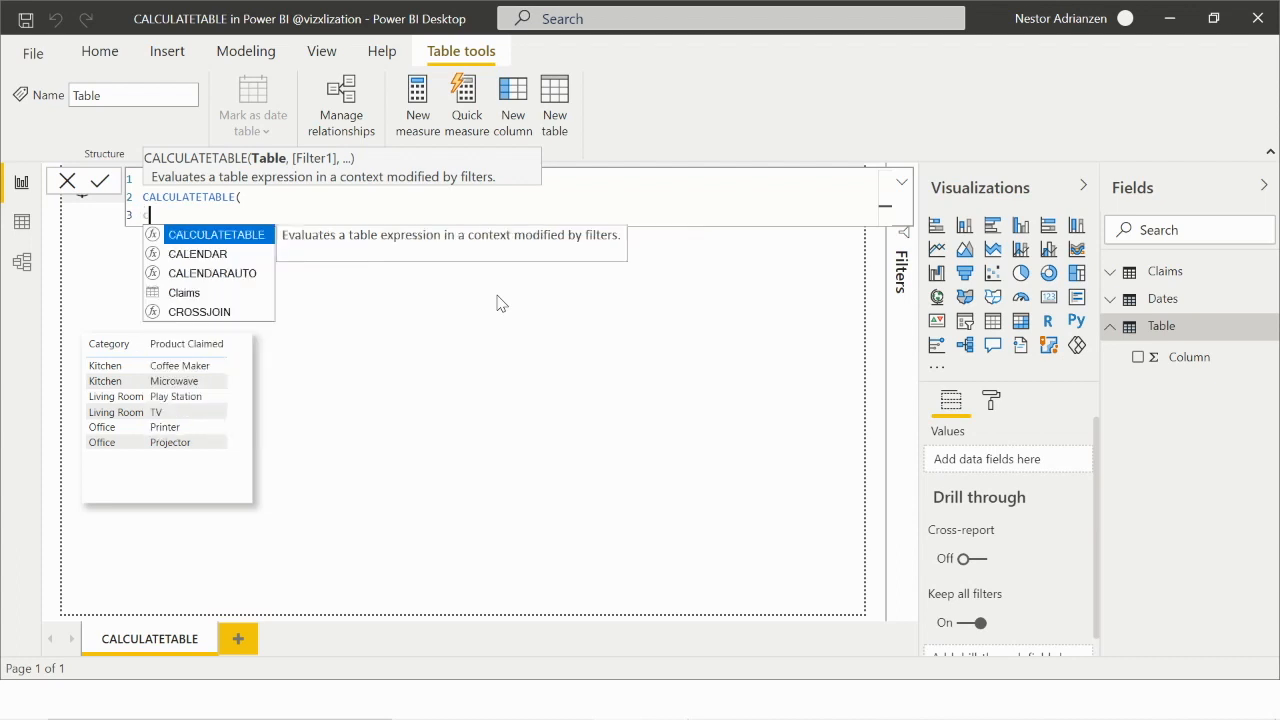
type("la")
key("Tab")
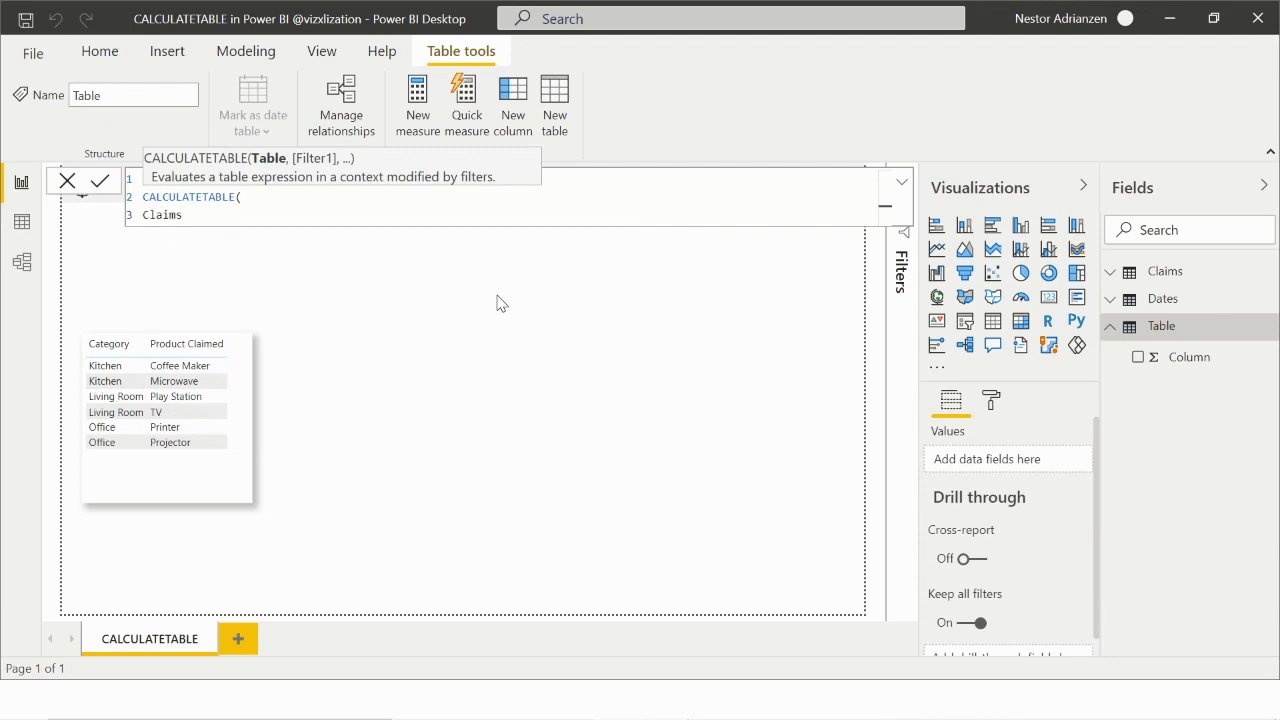
type(",")
key("shift+Return")
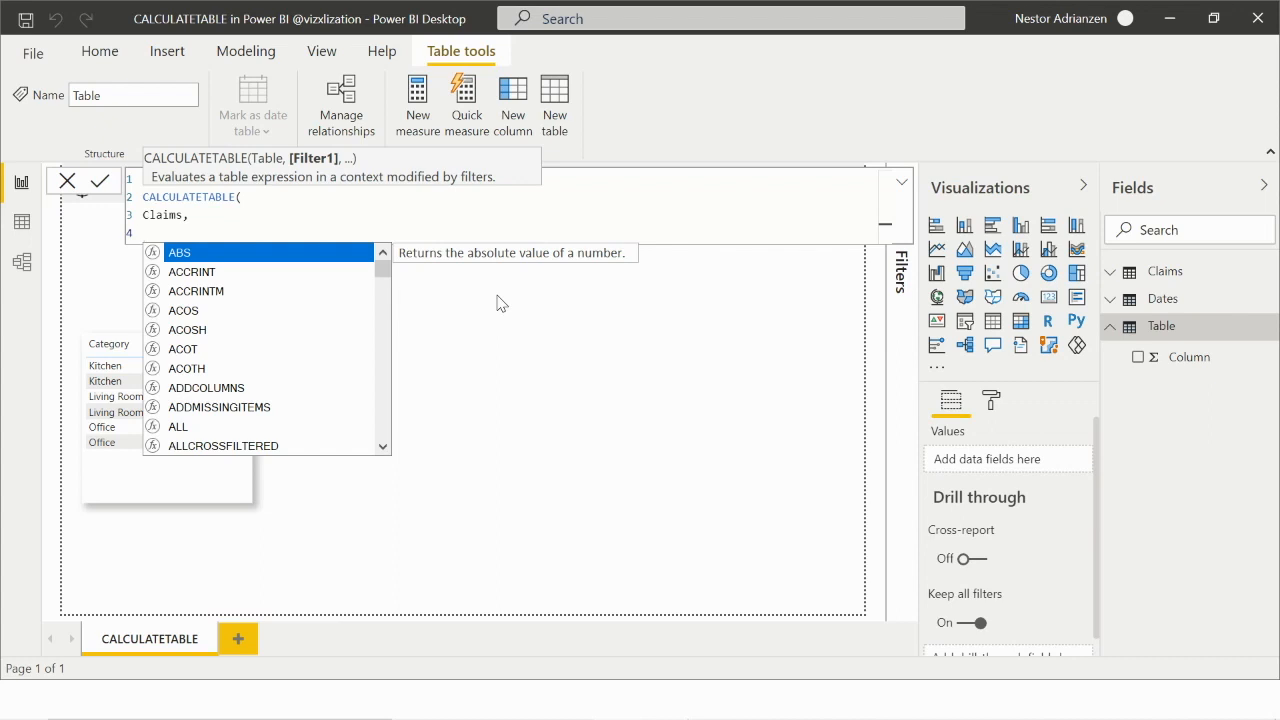
type("pro")
key("Up")
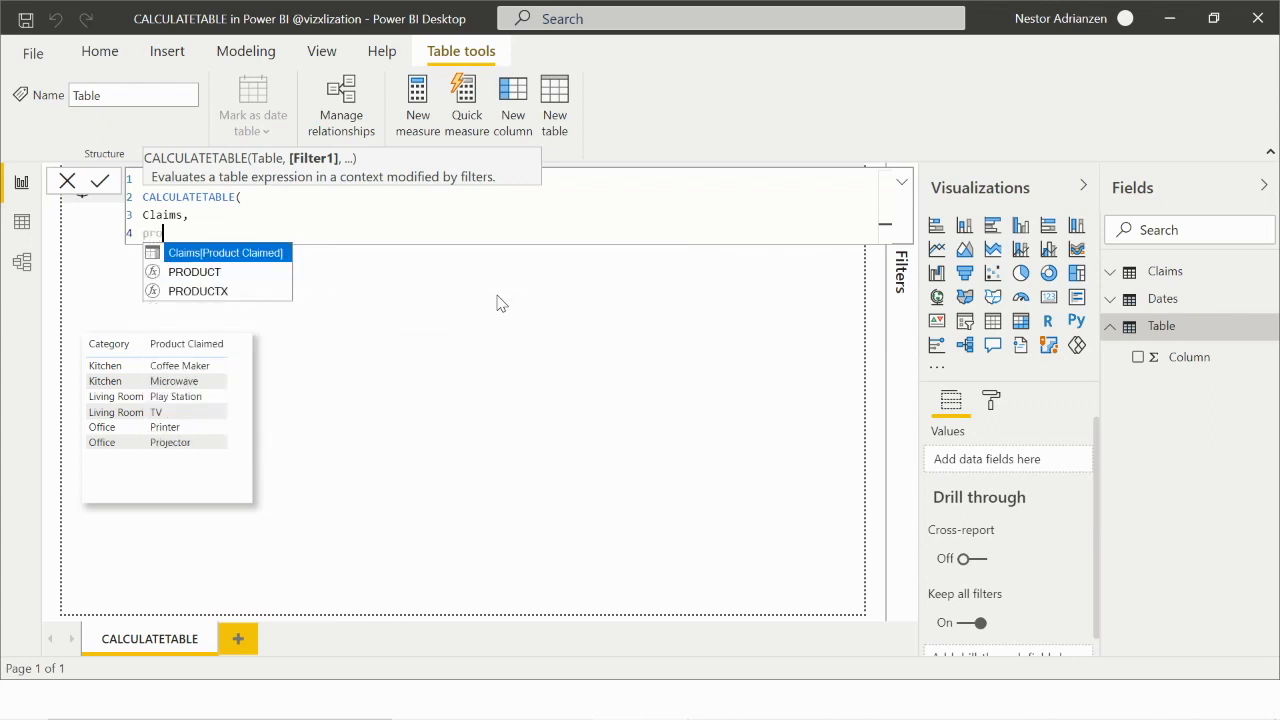
key("Tab")
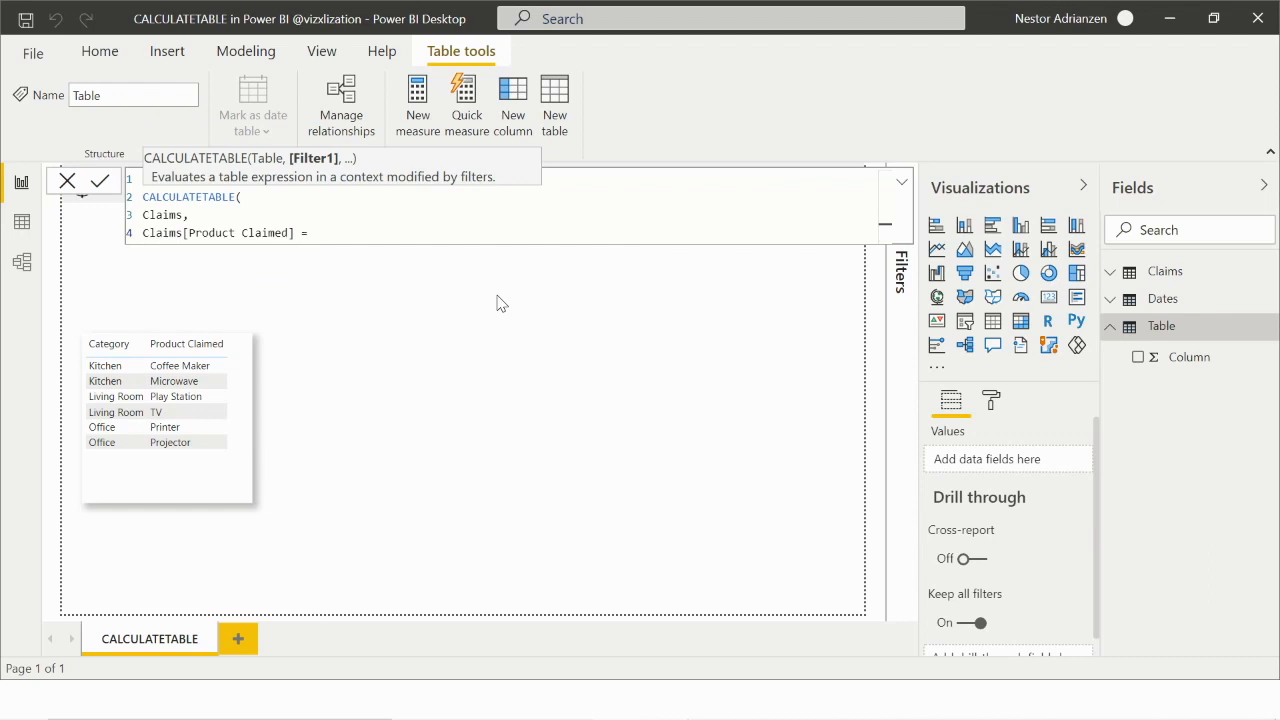
type("= \"TV")
key("shift+Return")
type(")")
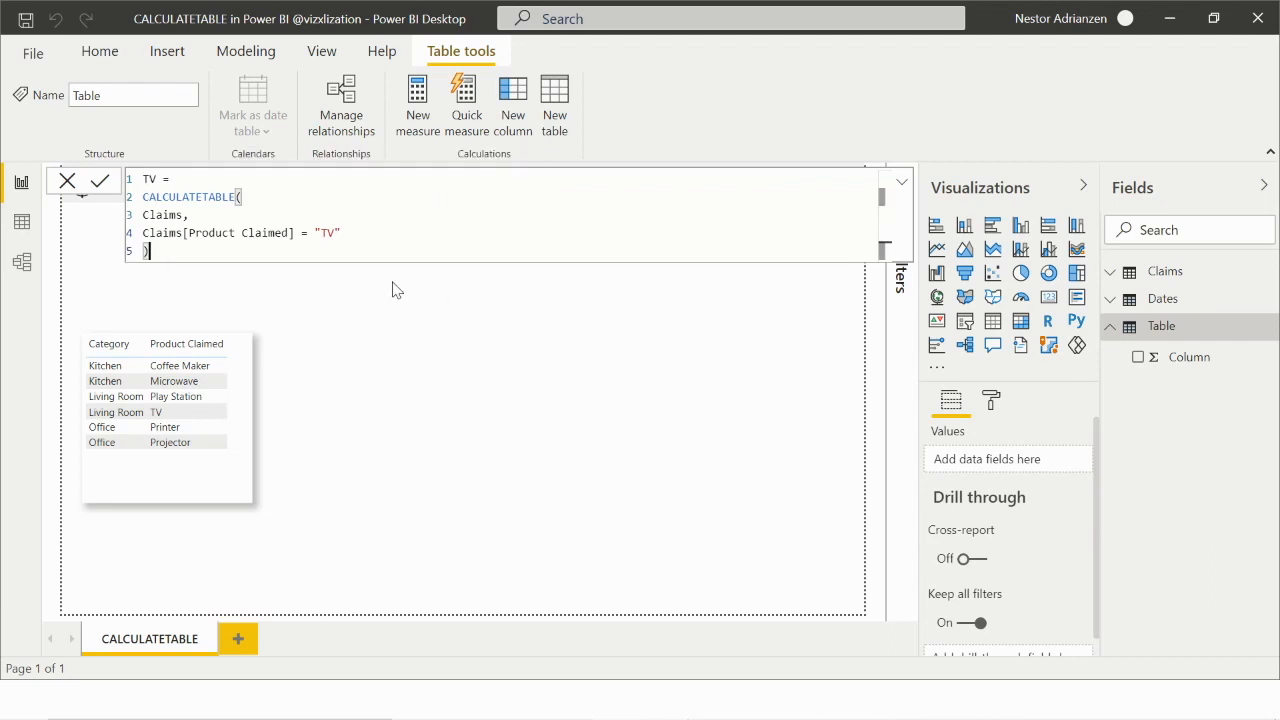
- Indent the table and filter argument lines of the TV formula and commit it
left_click(145, 216)
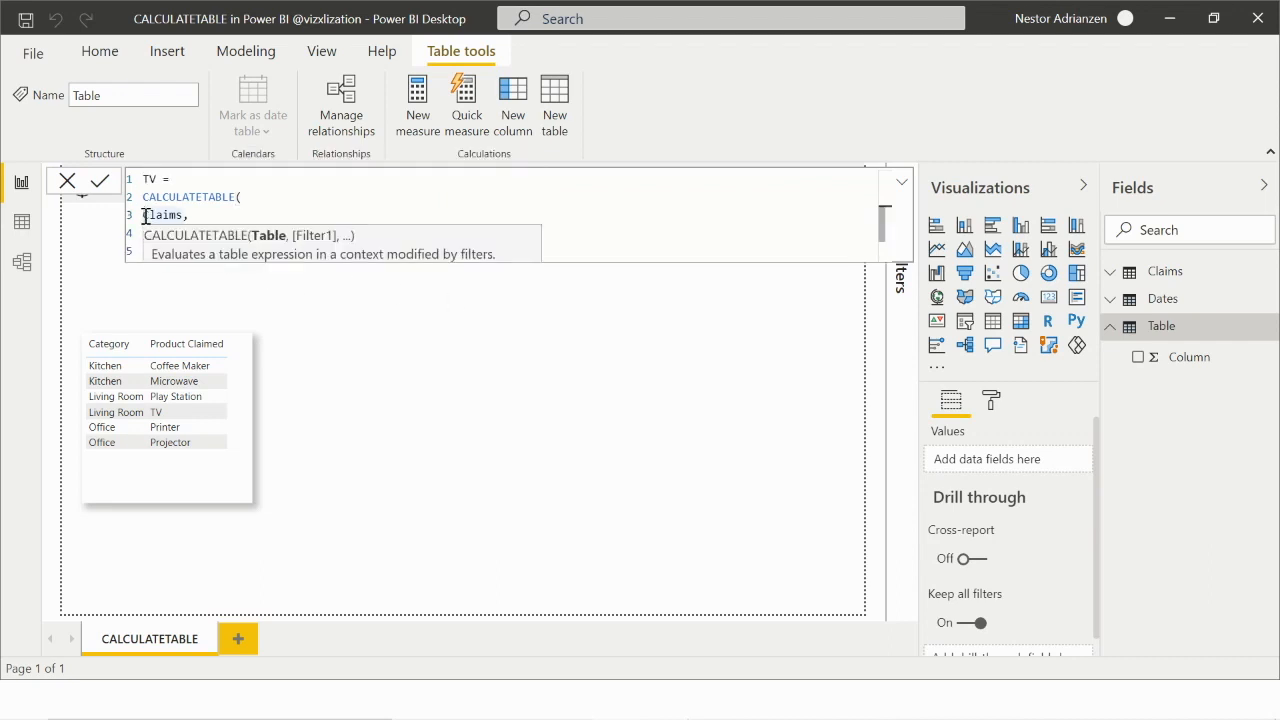
key("Tab")
left_click(144, 233)
key("Tab")
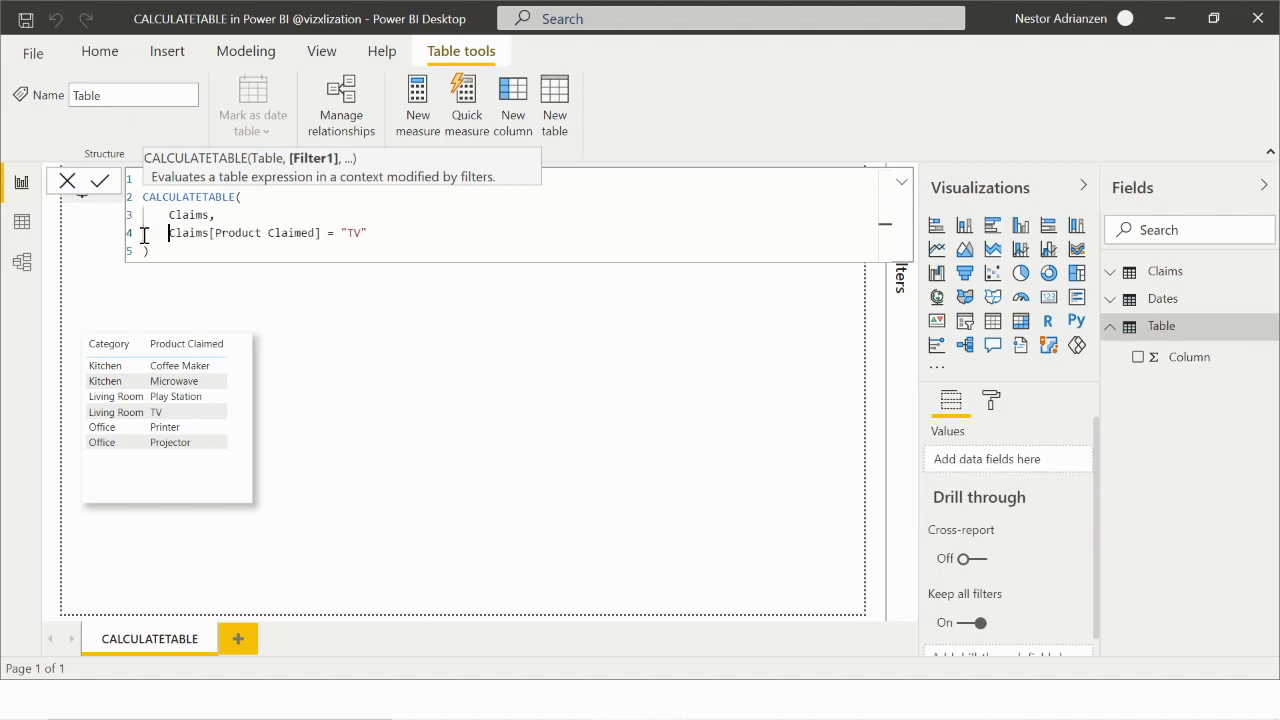
left_click(165, 247)
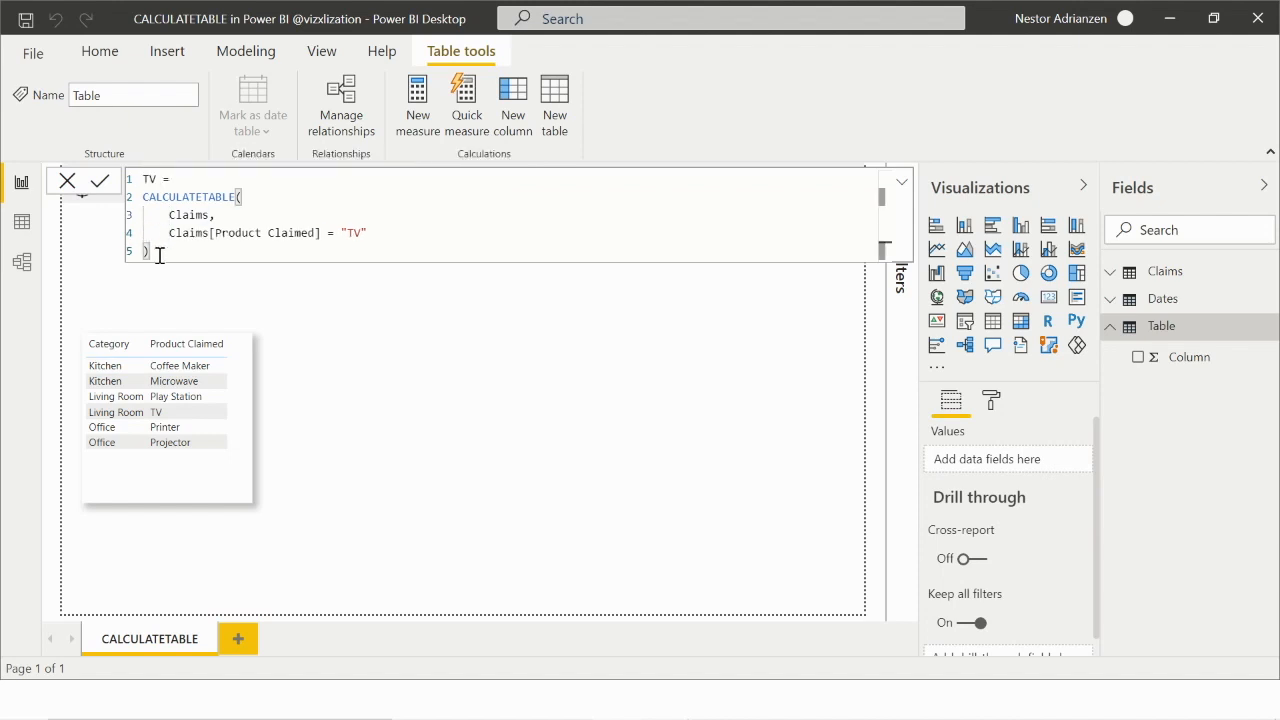
left_click(104, 188)
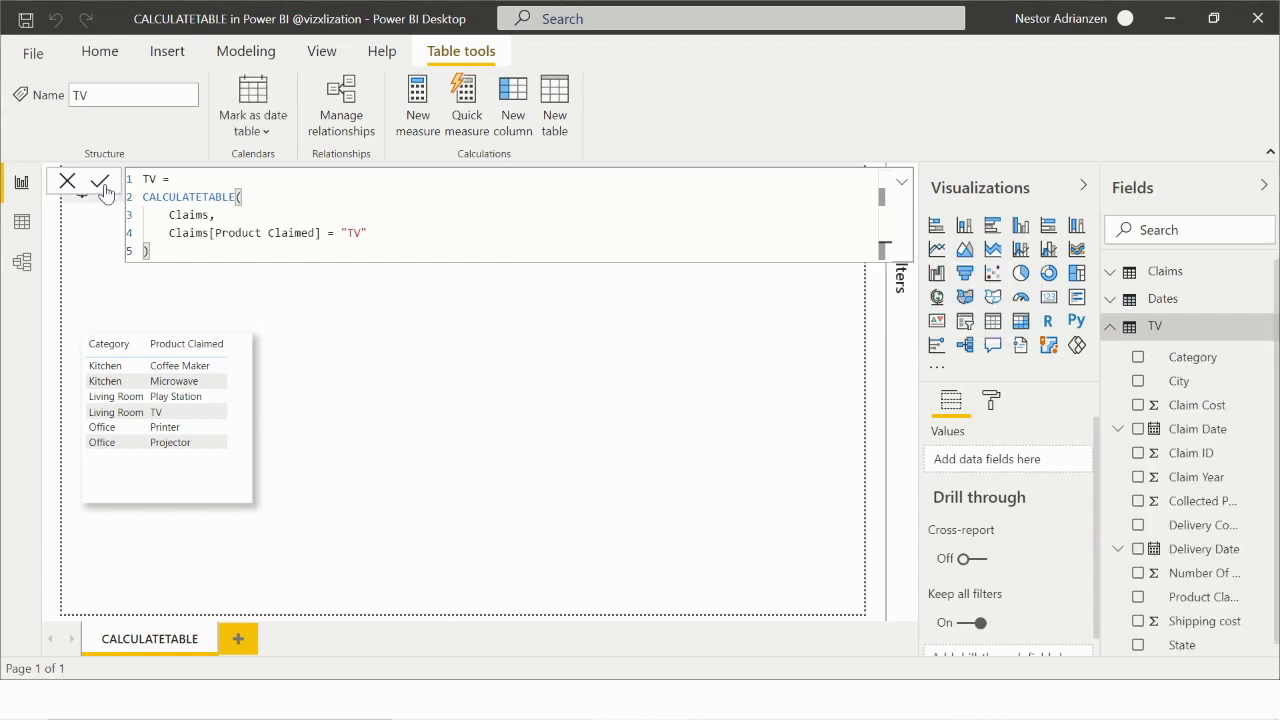
- Inspect the TV table's rows in the data view and check which values its Product Claimed column contains
left_click(1163, 332)
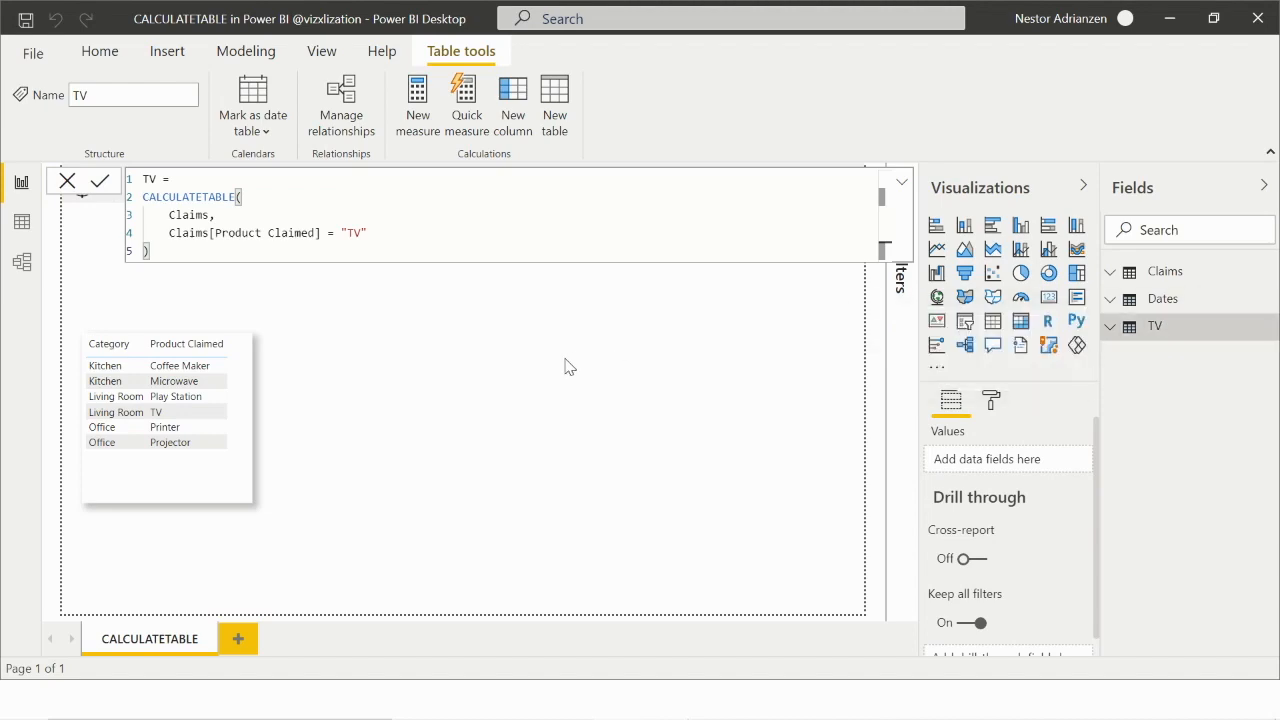
left_click(24, 226)
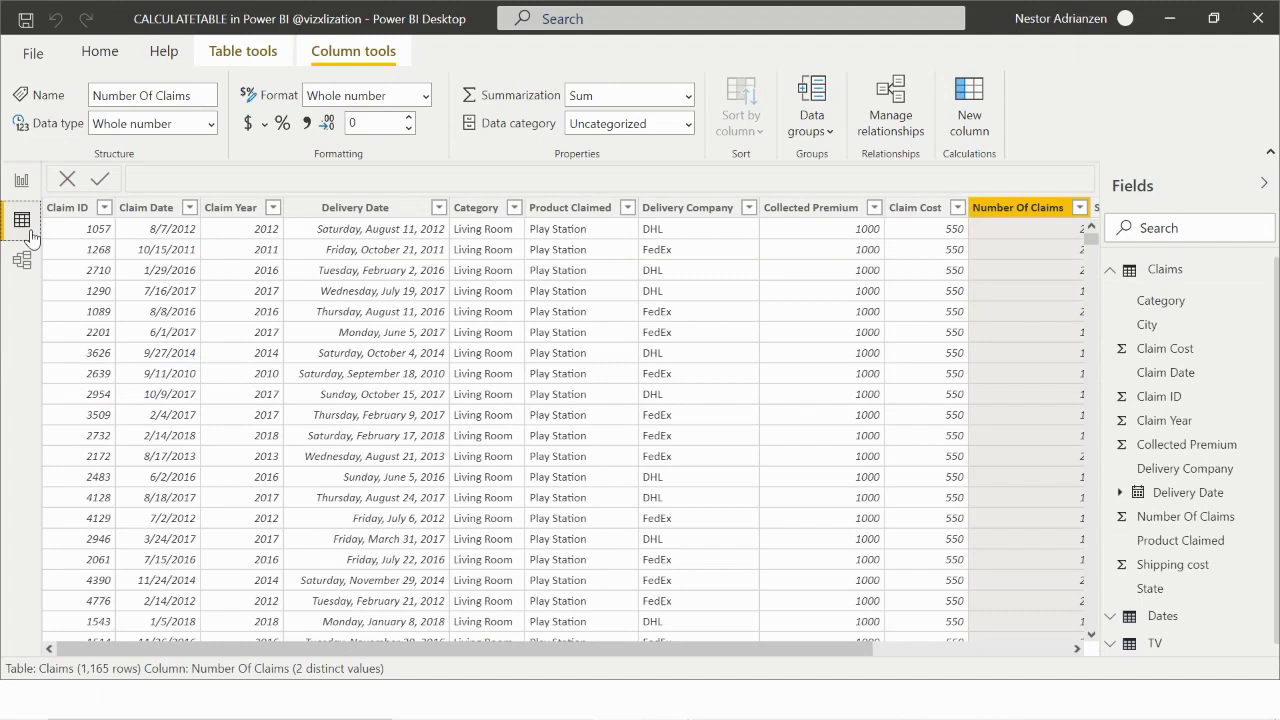
left_click(1160, 270)
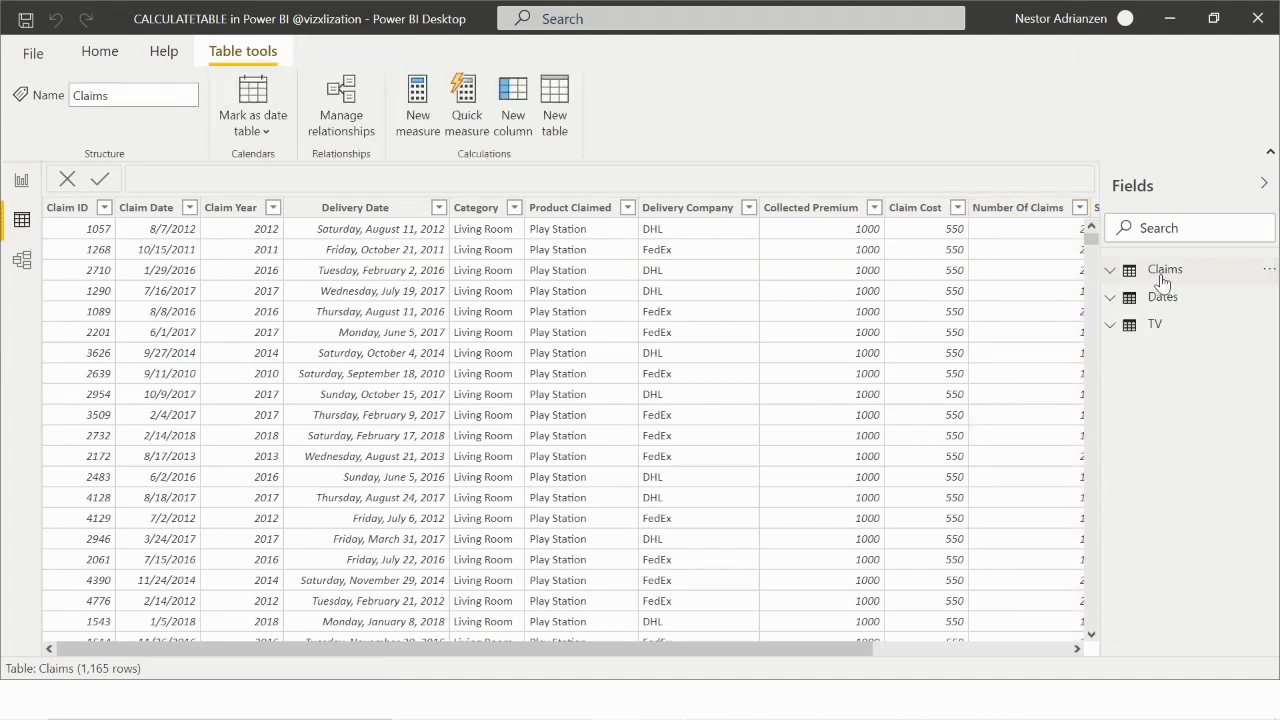
left_click(1170, 338)
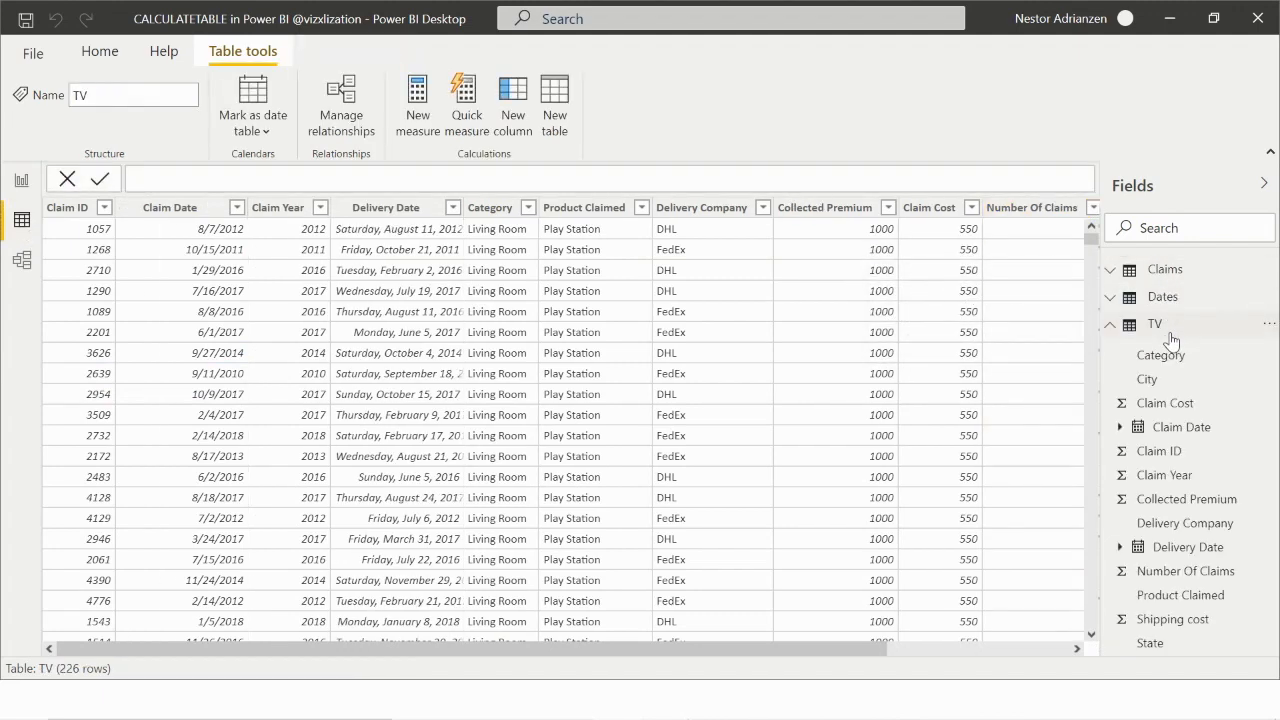
left_click(1170, 330)
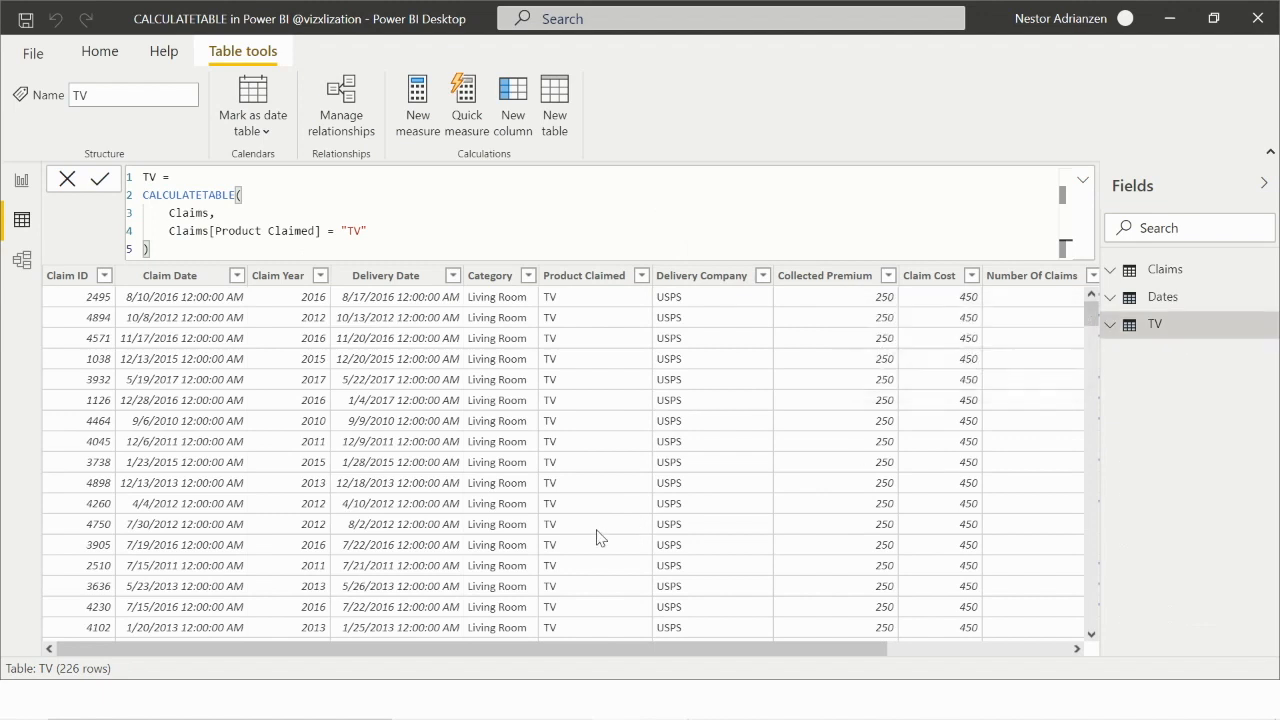
left_click(1082, 184)
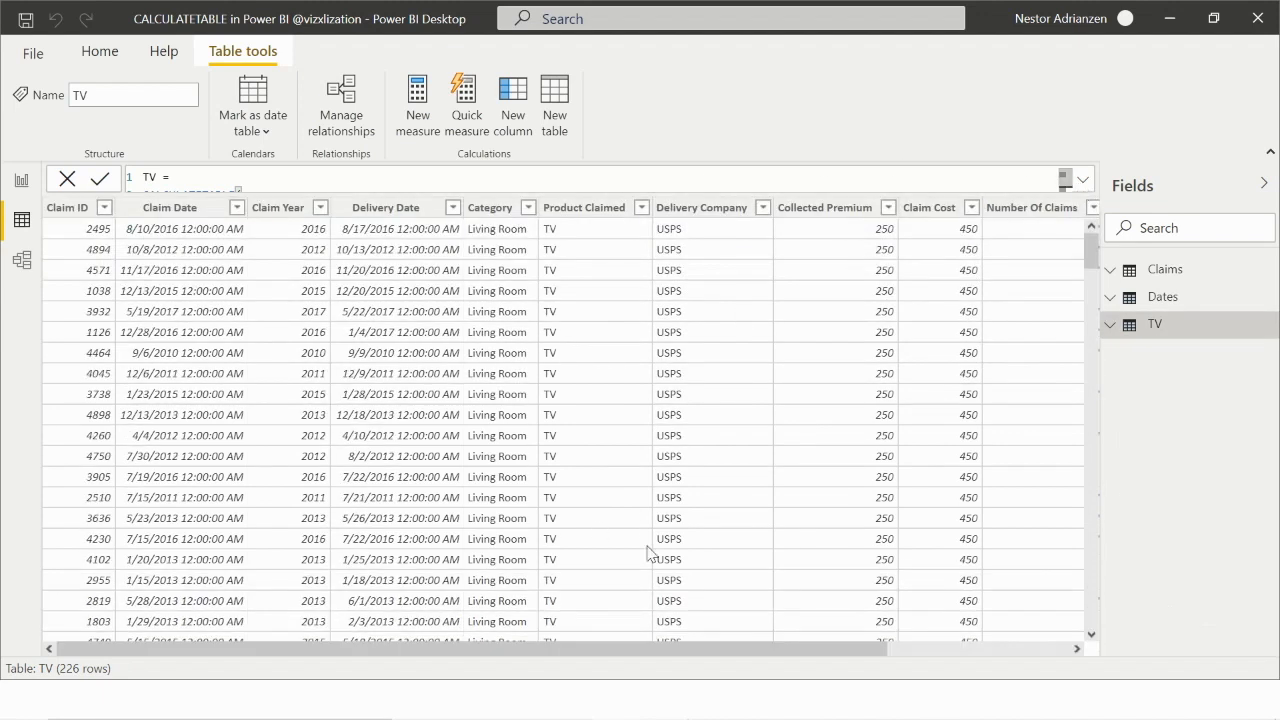
left_click(642, 209)
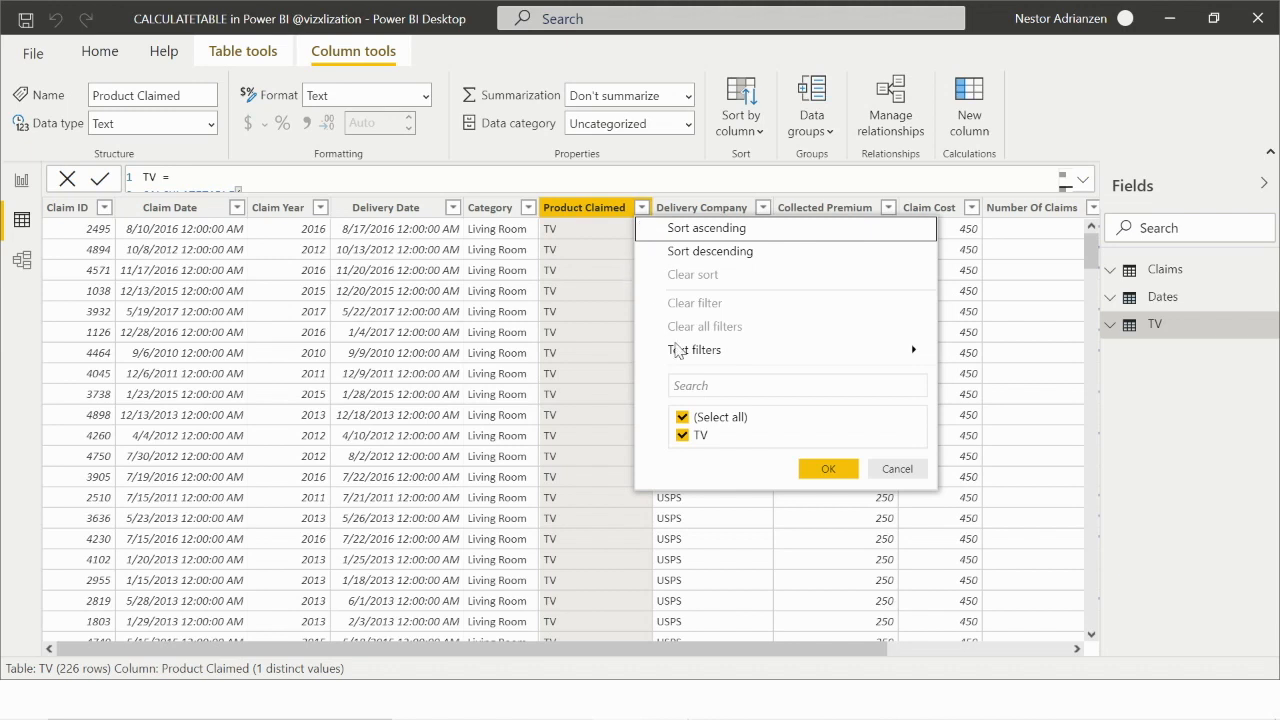
left_click(897, 469)
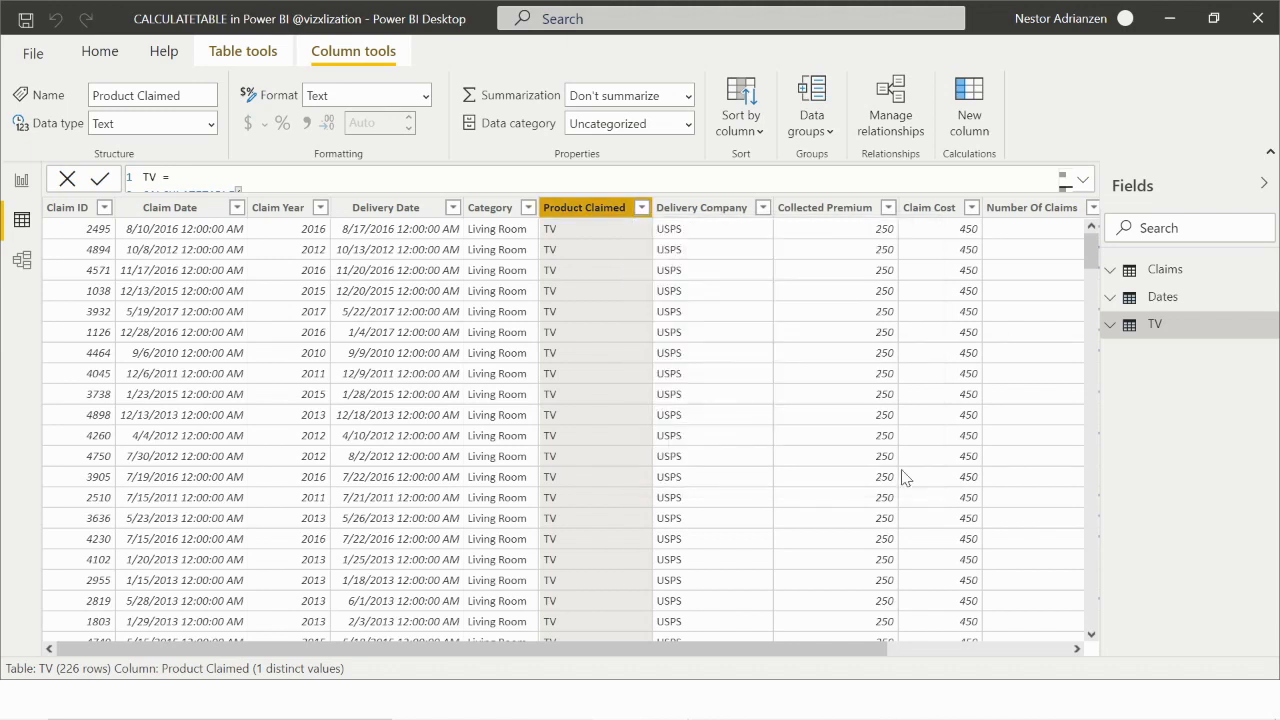
- Back in the report view, create a calculated table named Unique PC and begin its formula with the CALCULATETABLE function
left_click(21, 181)
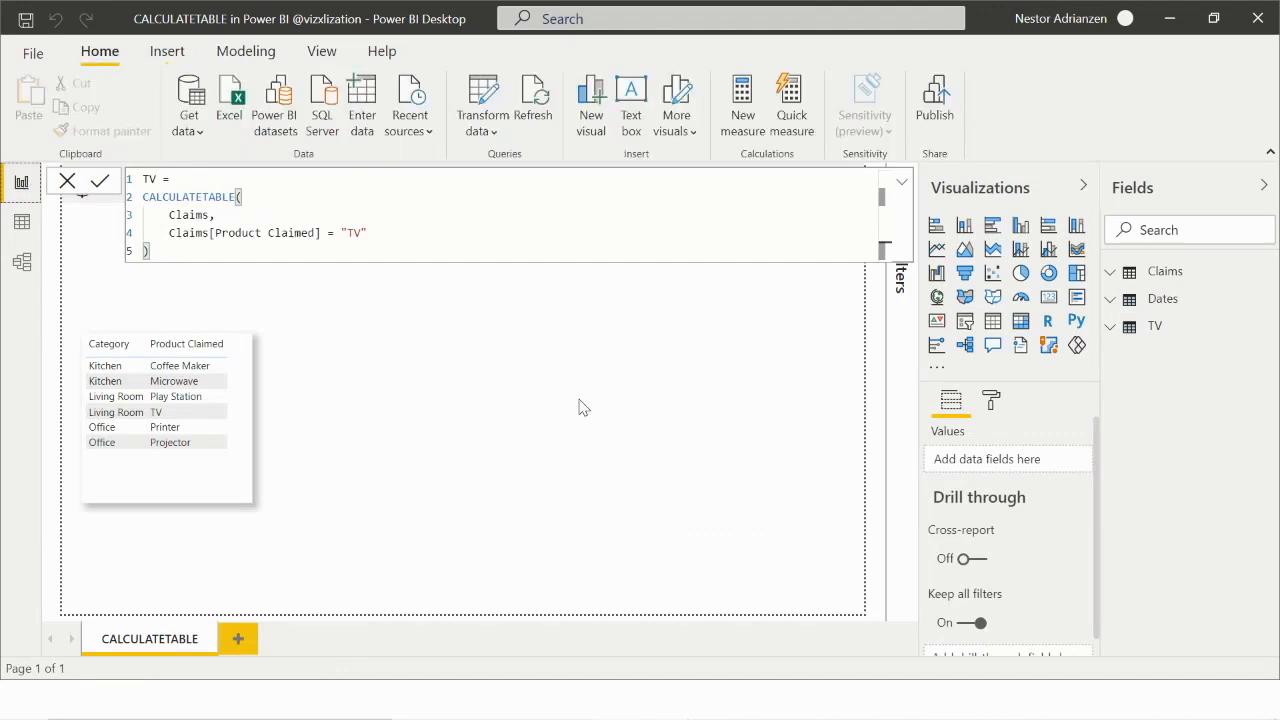
left_click(902, 185)
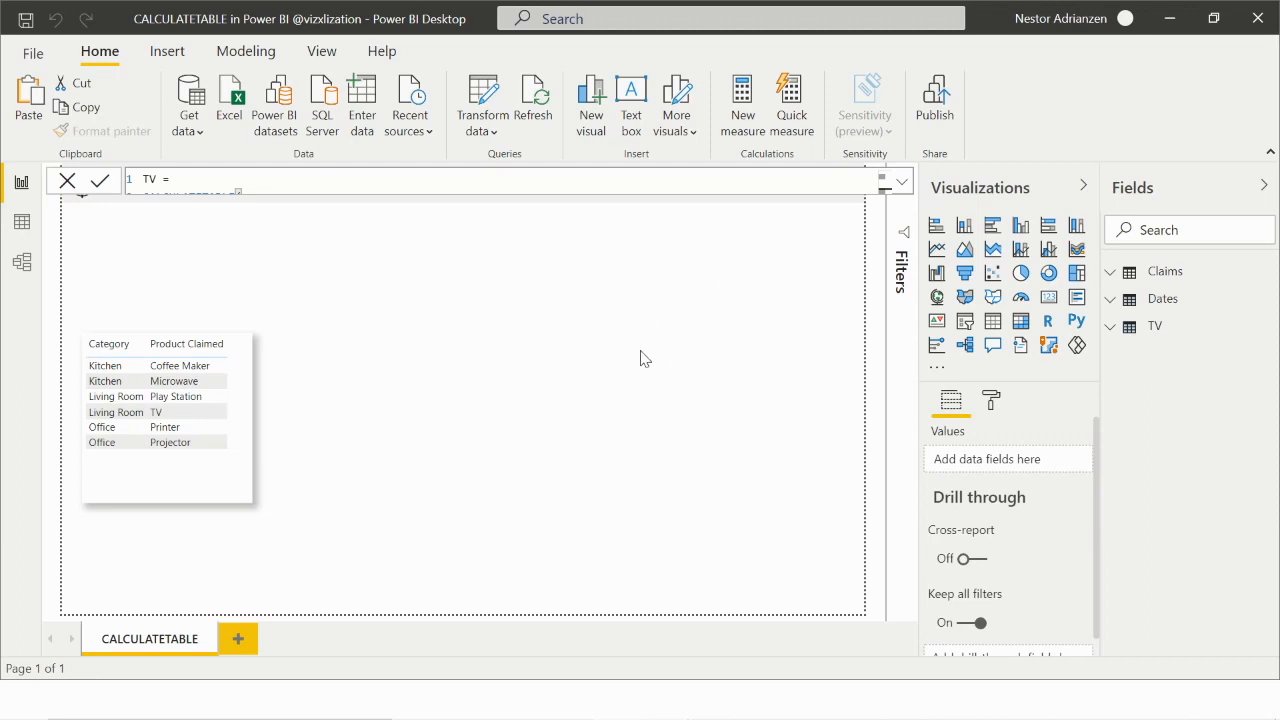
left_click(250, 60)
left_click(256, 96)
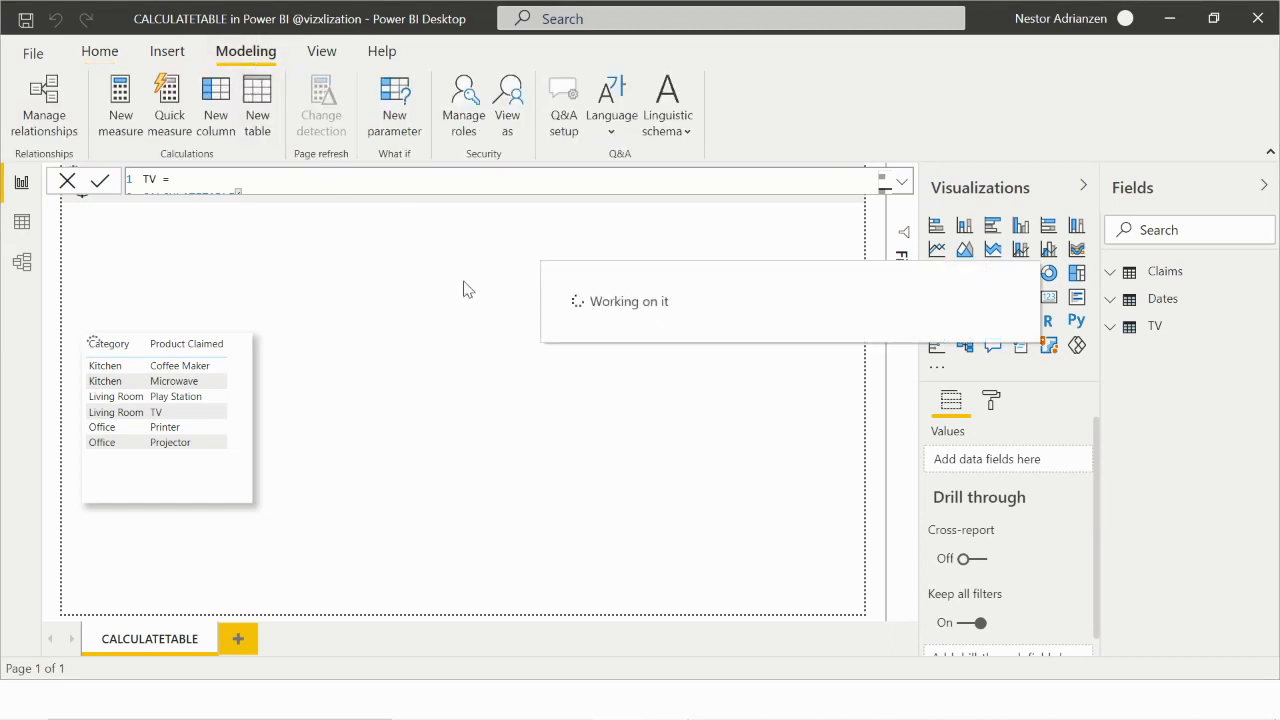
type("Unique PC =")
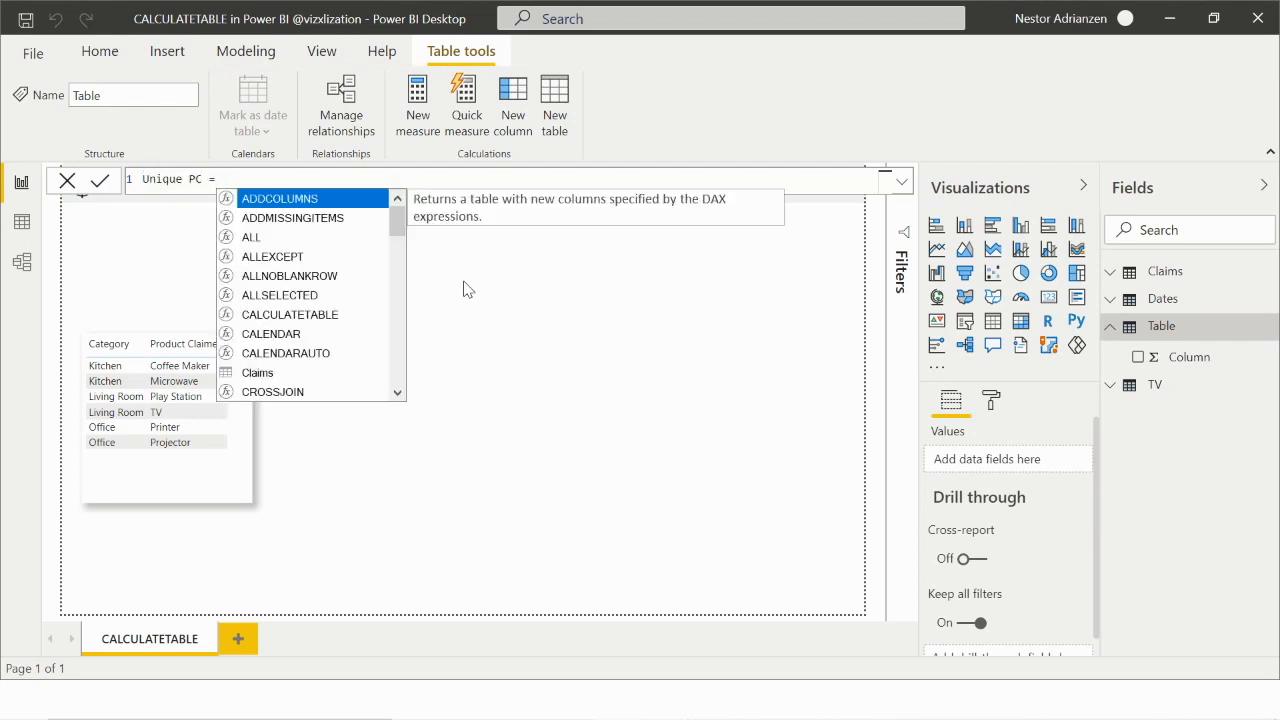
key("shift+Return")
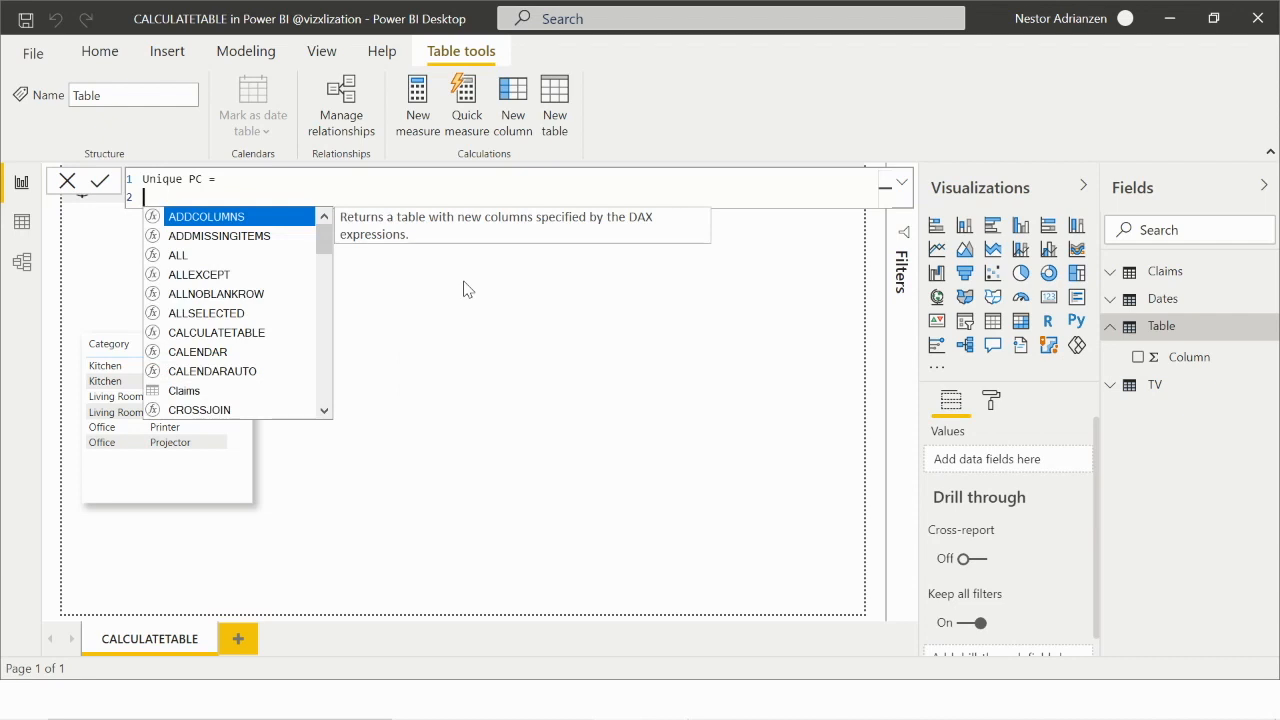
type("ca")
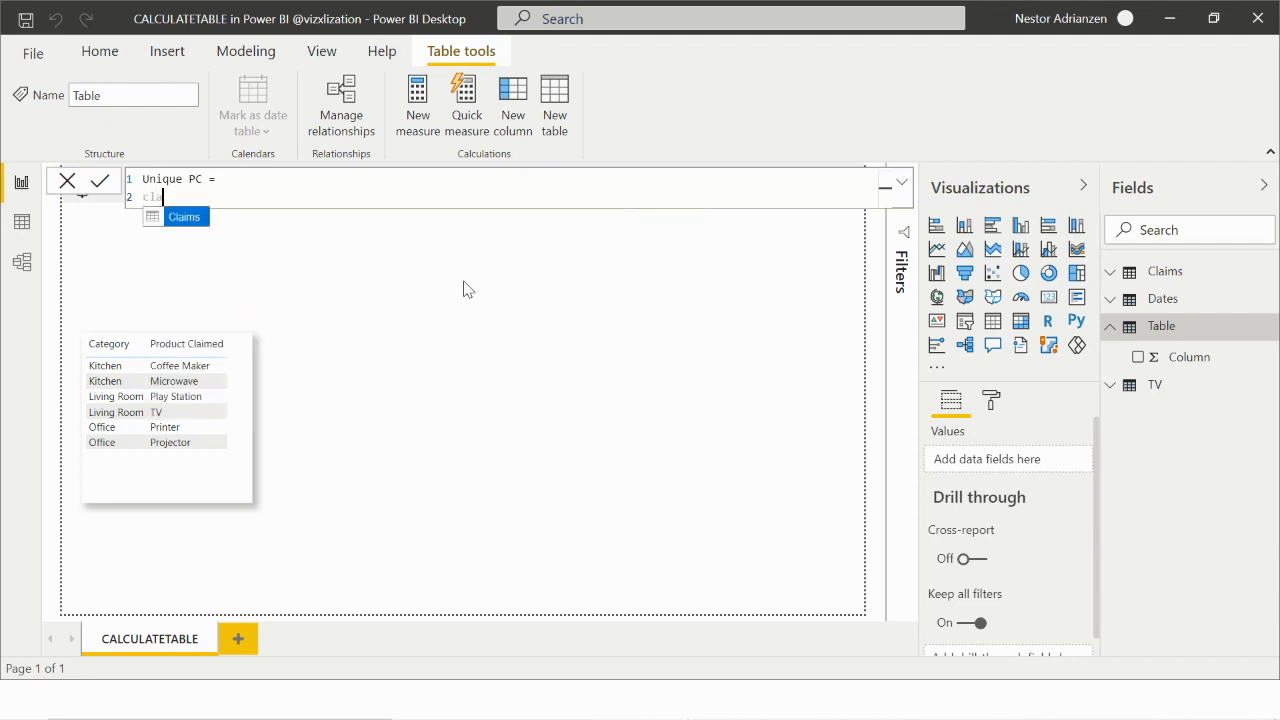
key("Tab")
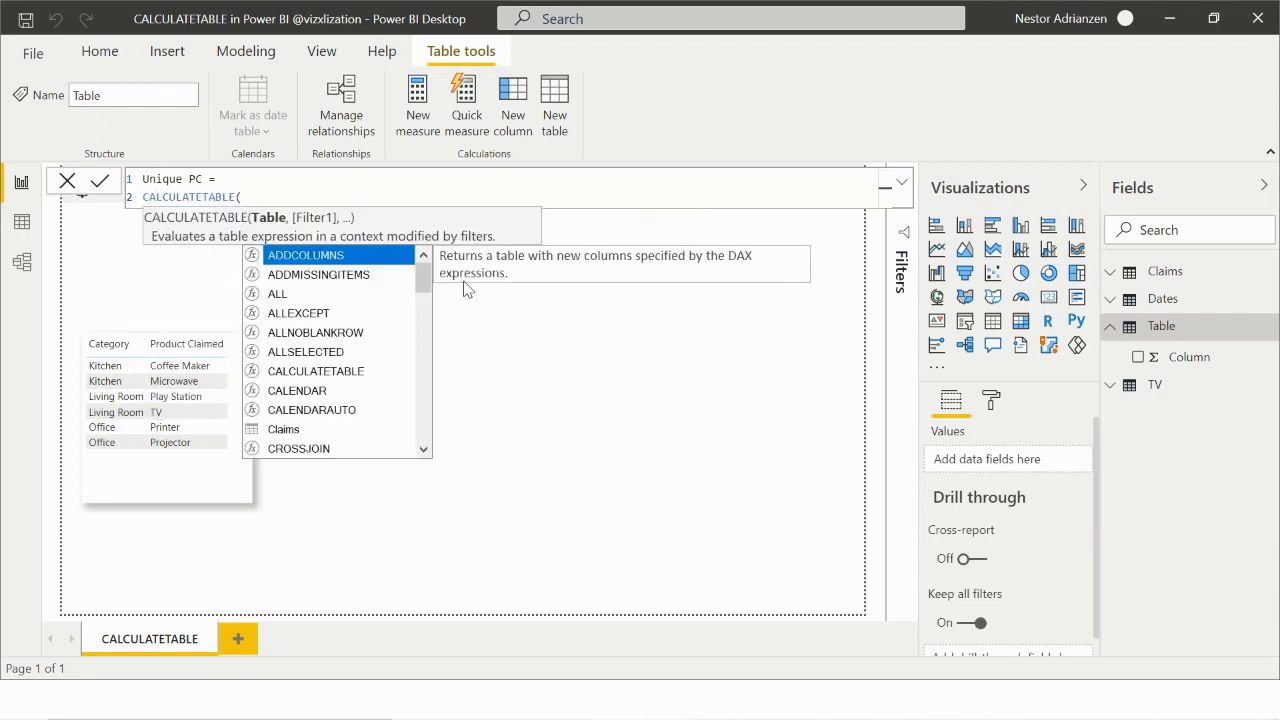
- Add VALUES(Claims[Product Claimed]) on a new indented line as the table argument of CALCULATETABLE
key("shift+Return")
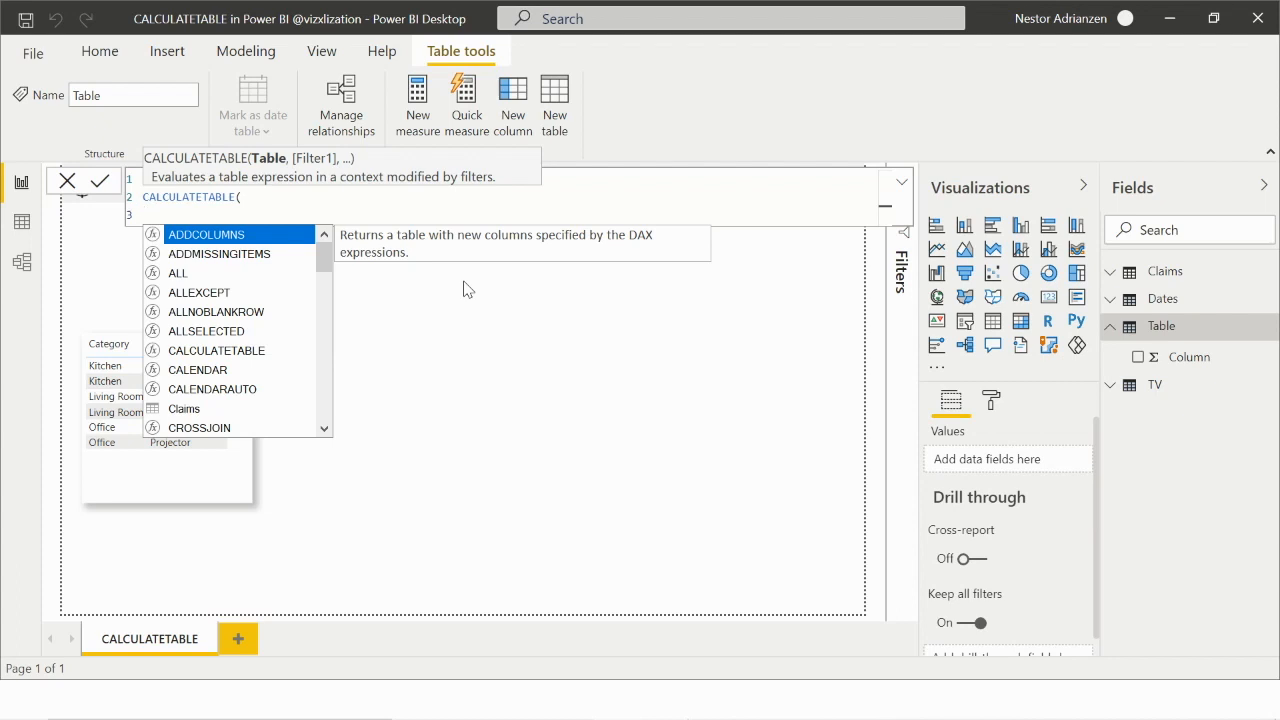
type("val")
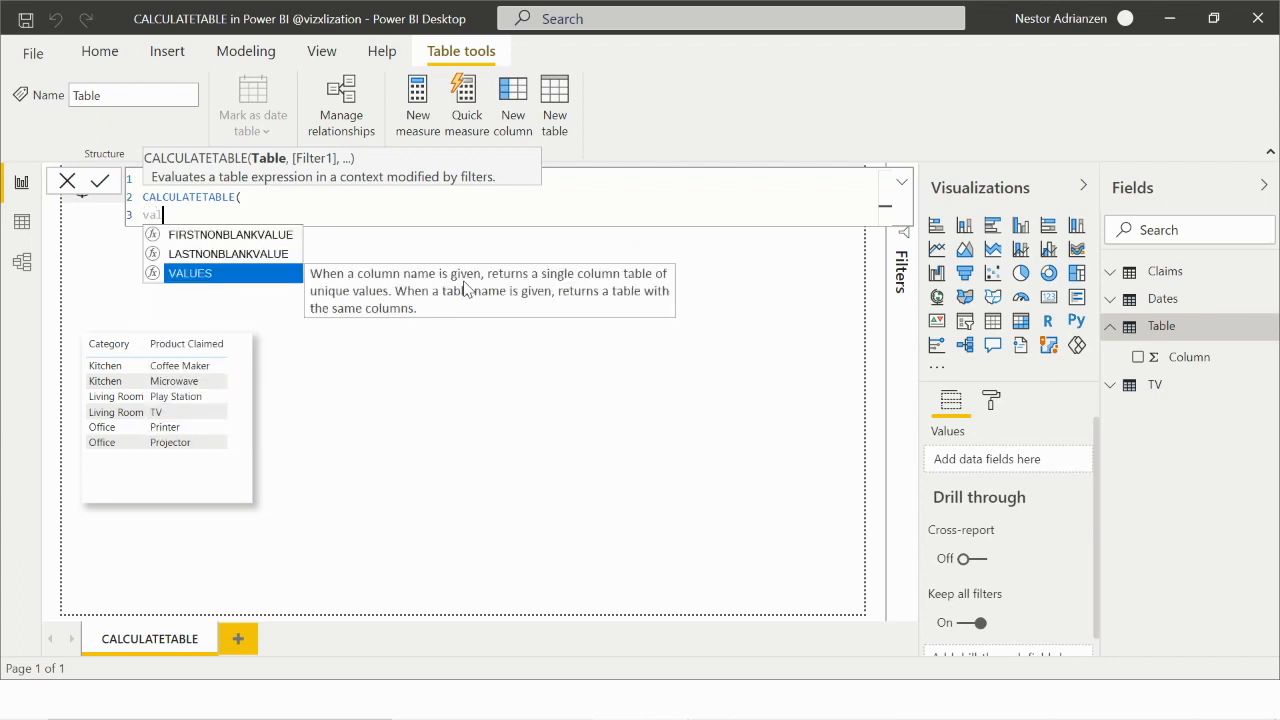
key("Tab")
key("Escape")
key("Home")
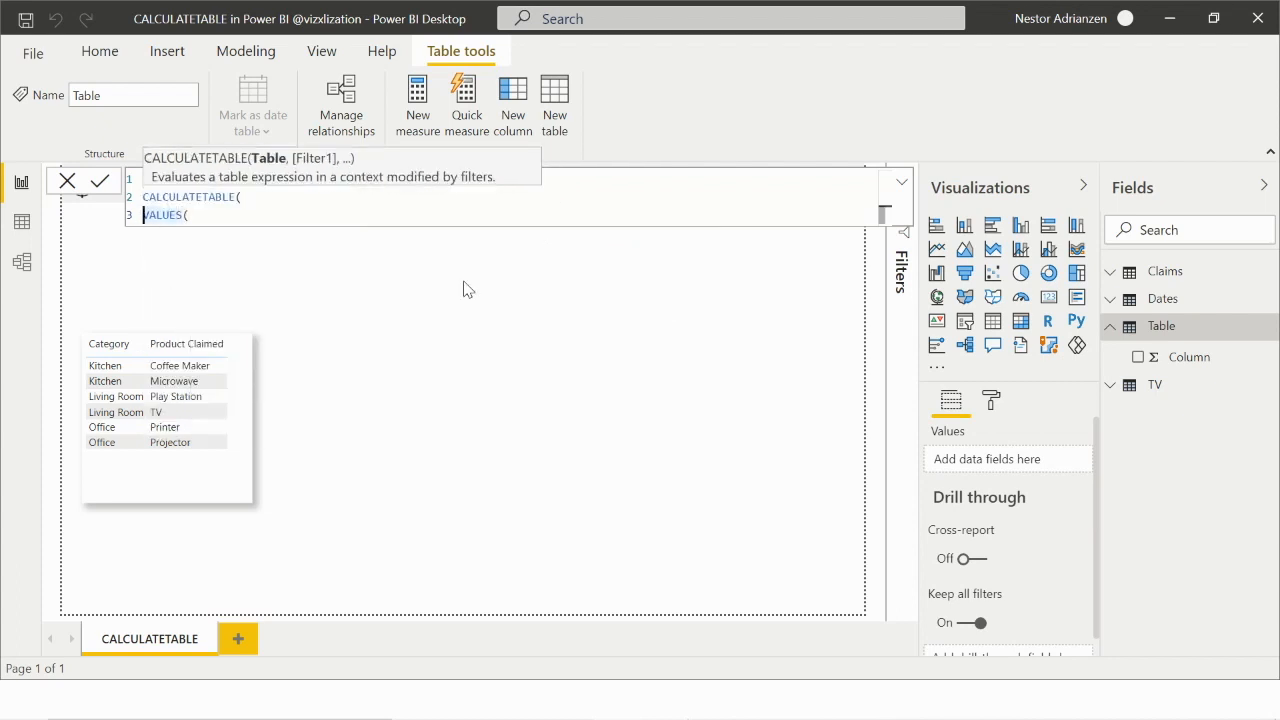
key("Tab")
key("Right")
key("Right")
key("Right")
key("Right")
key("Right")
key("Right")
key("Right")
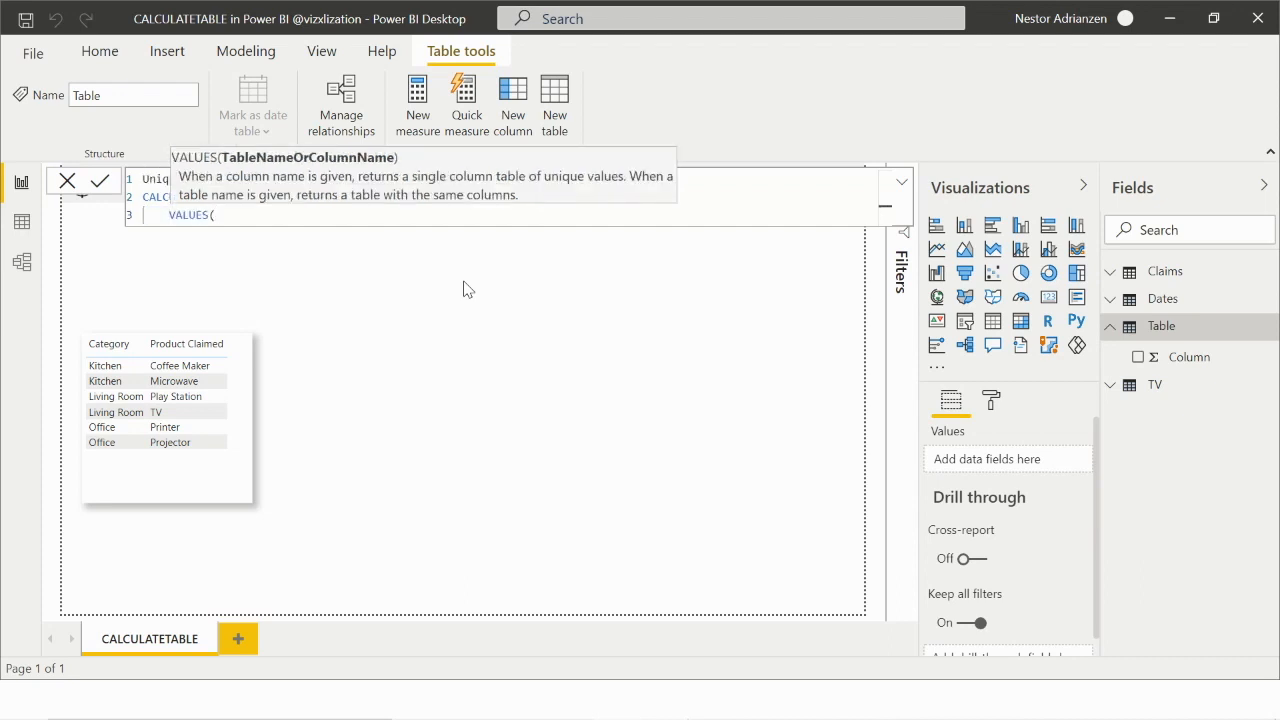
type("pro")
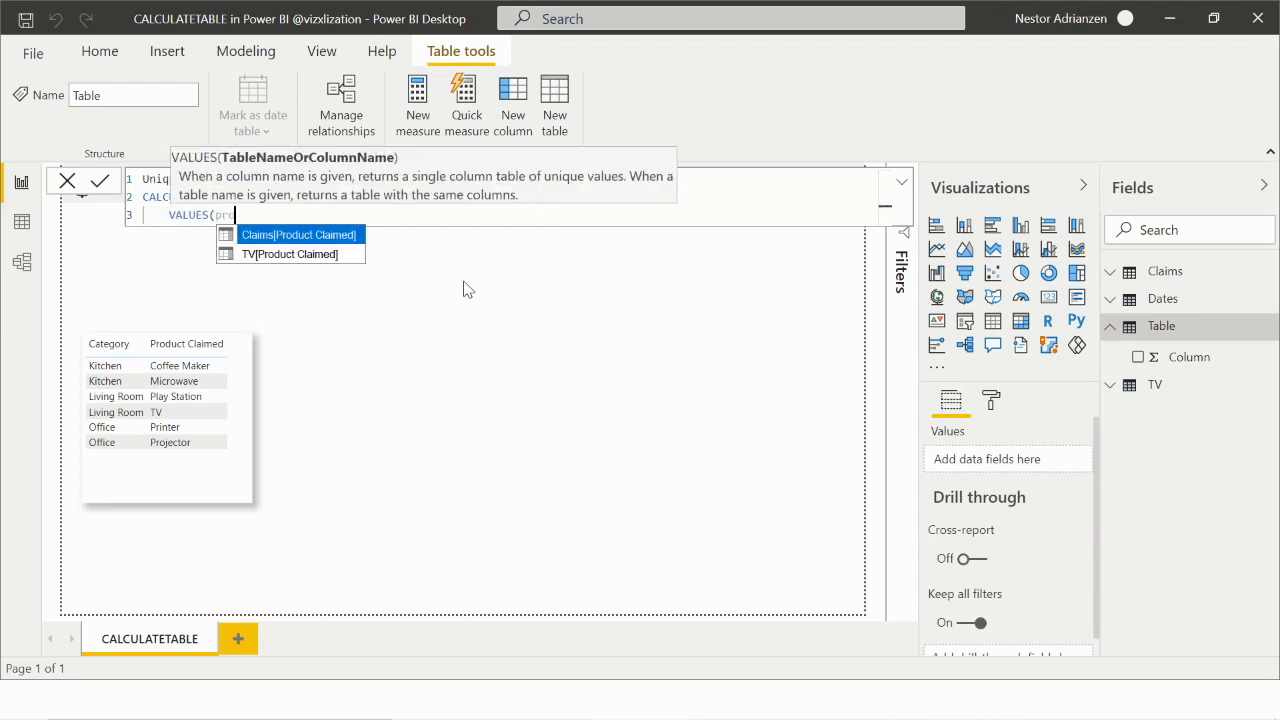
key("Tab")
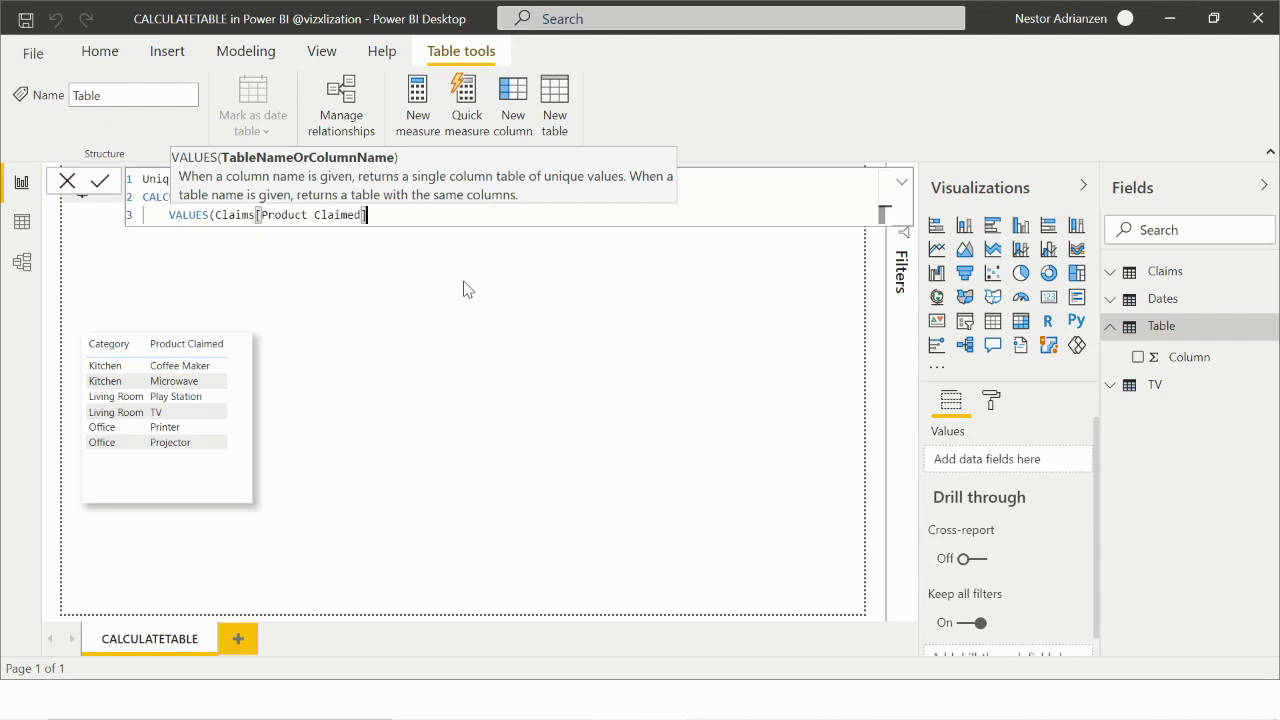
type("),")
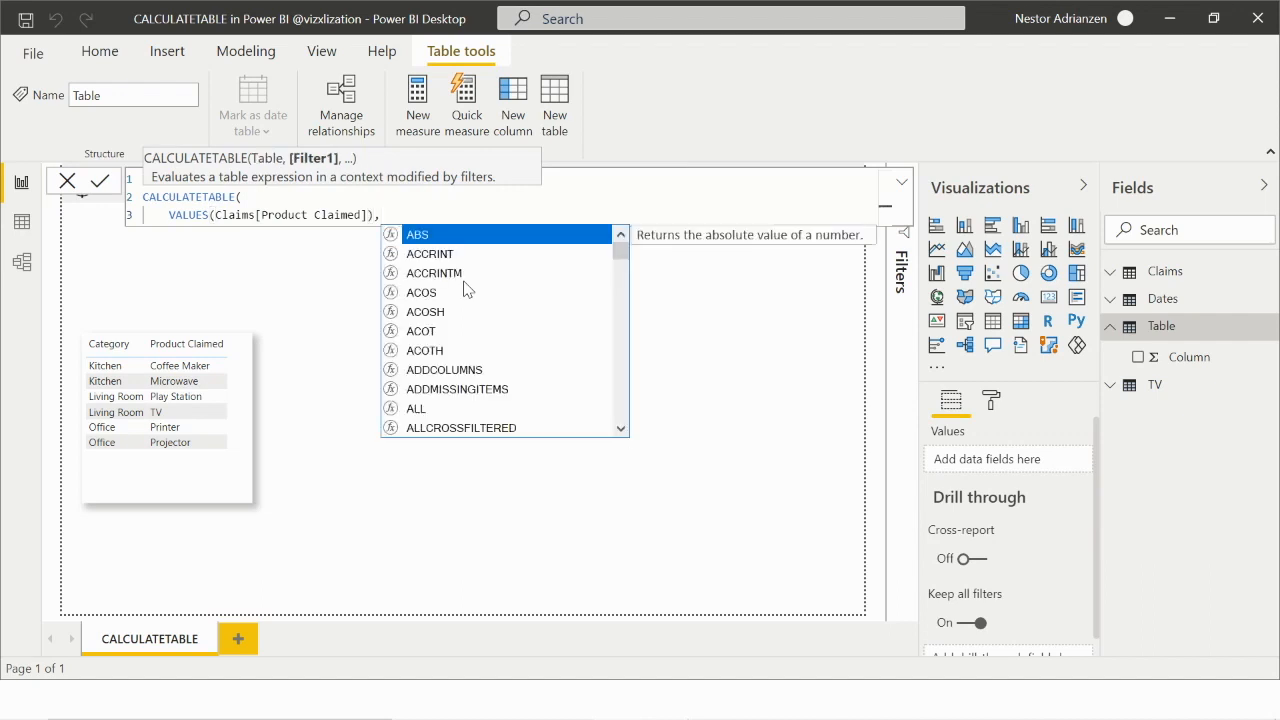
- Add the filter Dates[Date] >=DATE(2018,04,01) on a new line of the Unique PC formula
key("shift+Return")
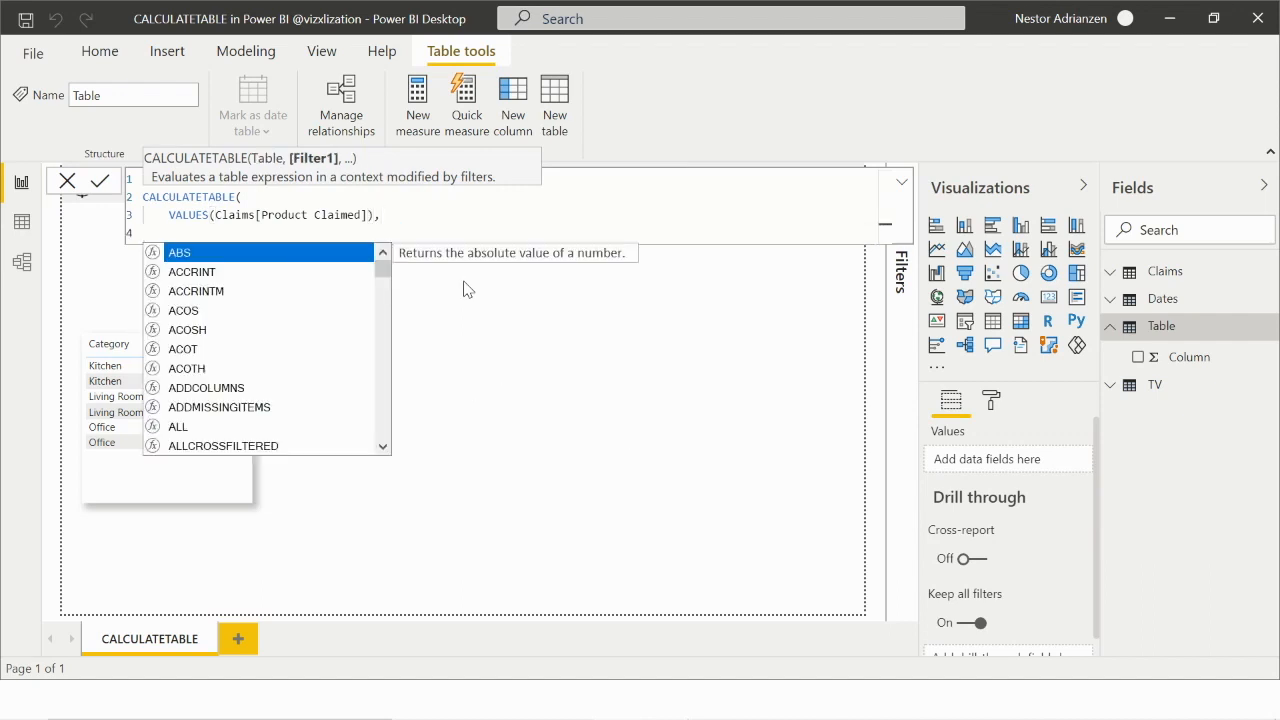
type("da")
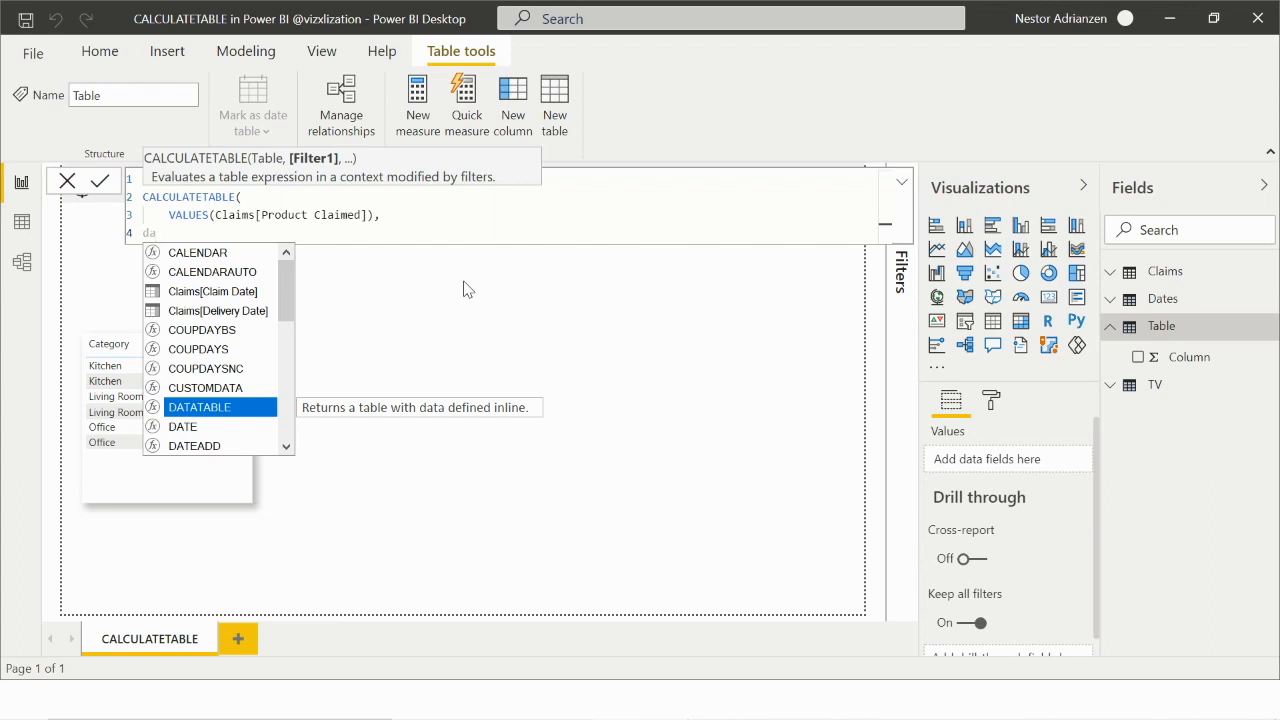
key("Down")
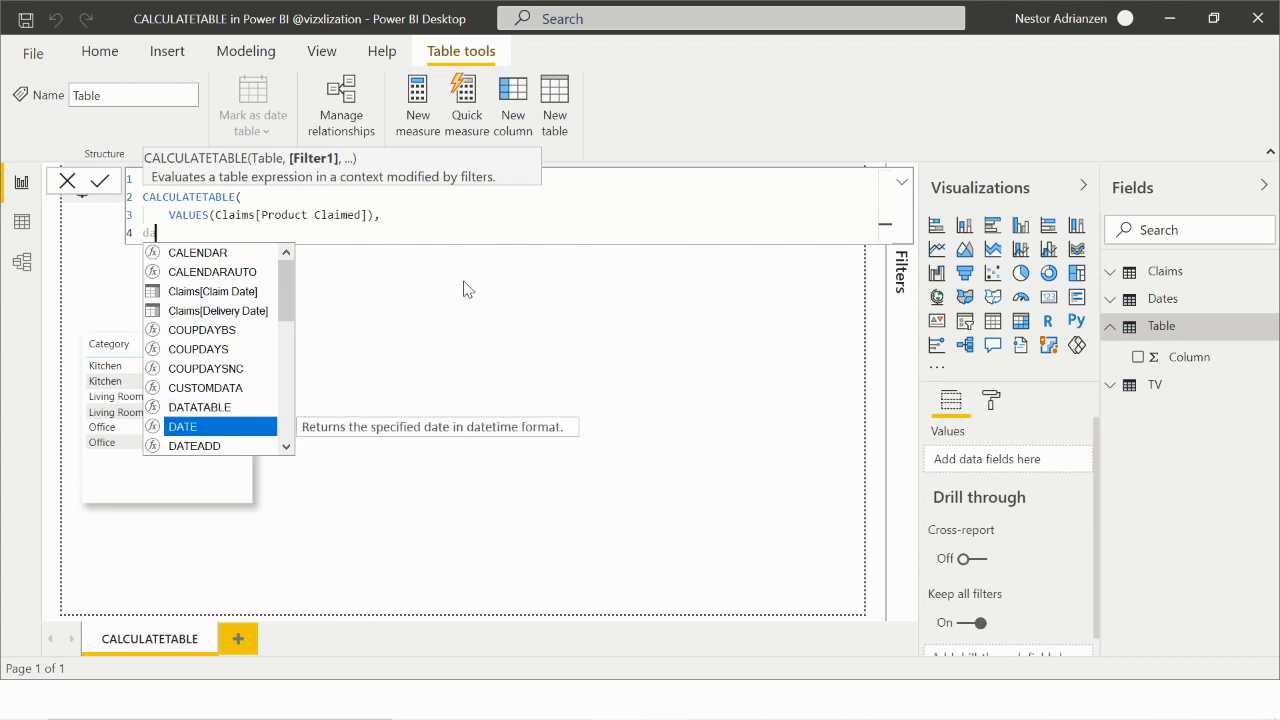
type("te")
key("Down")
key("Down")
key("Down")
key("Down")
key("Tab")
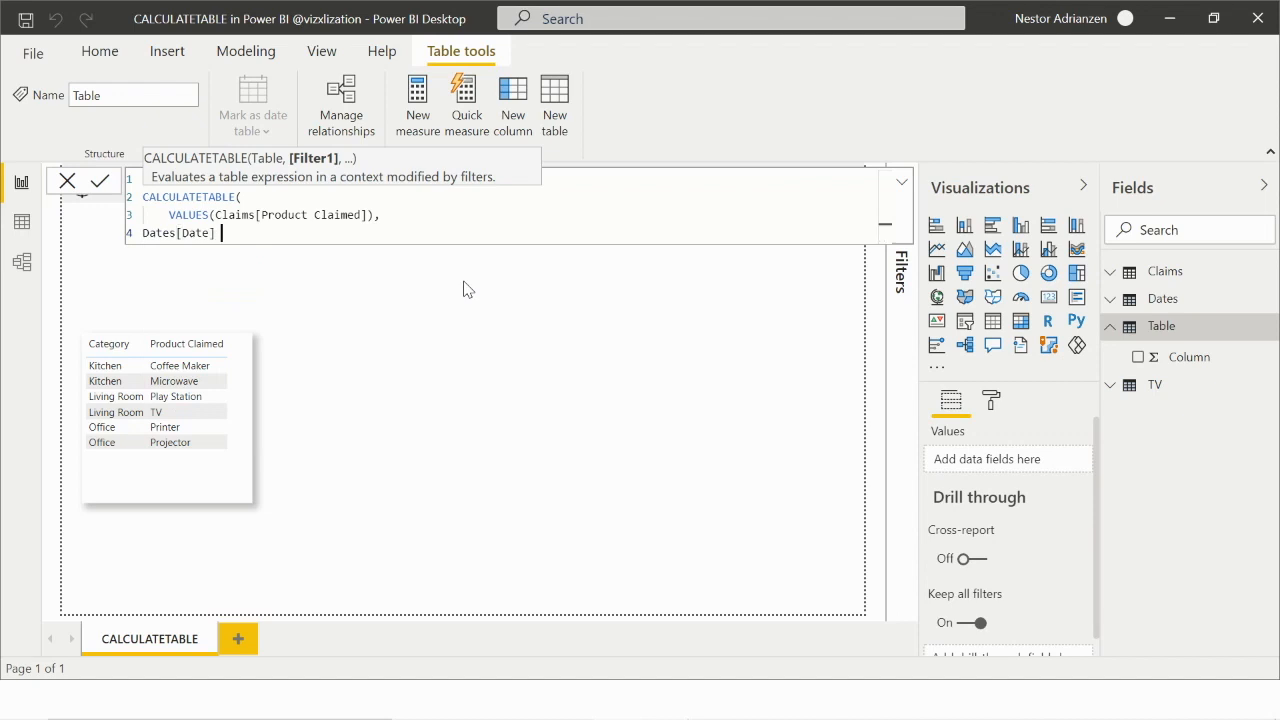
type(">=da")
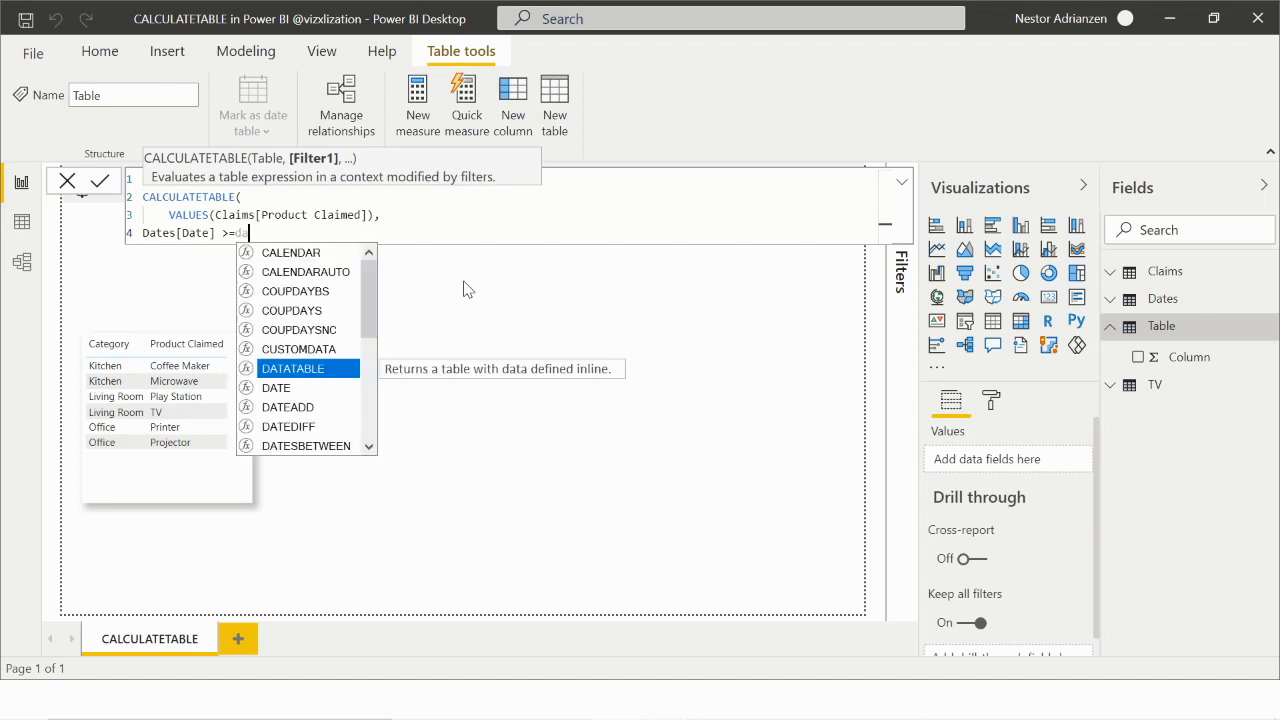
type("te(")
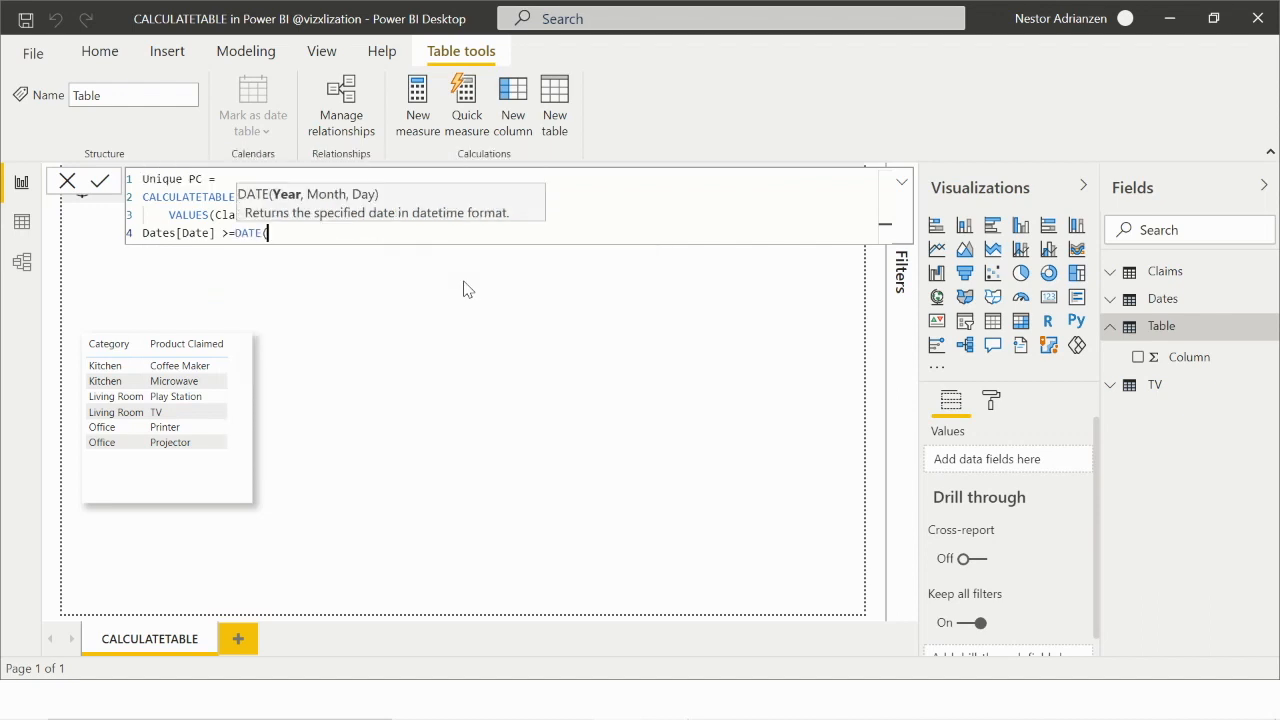
type("2018,04,01)")
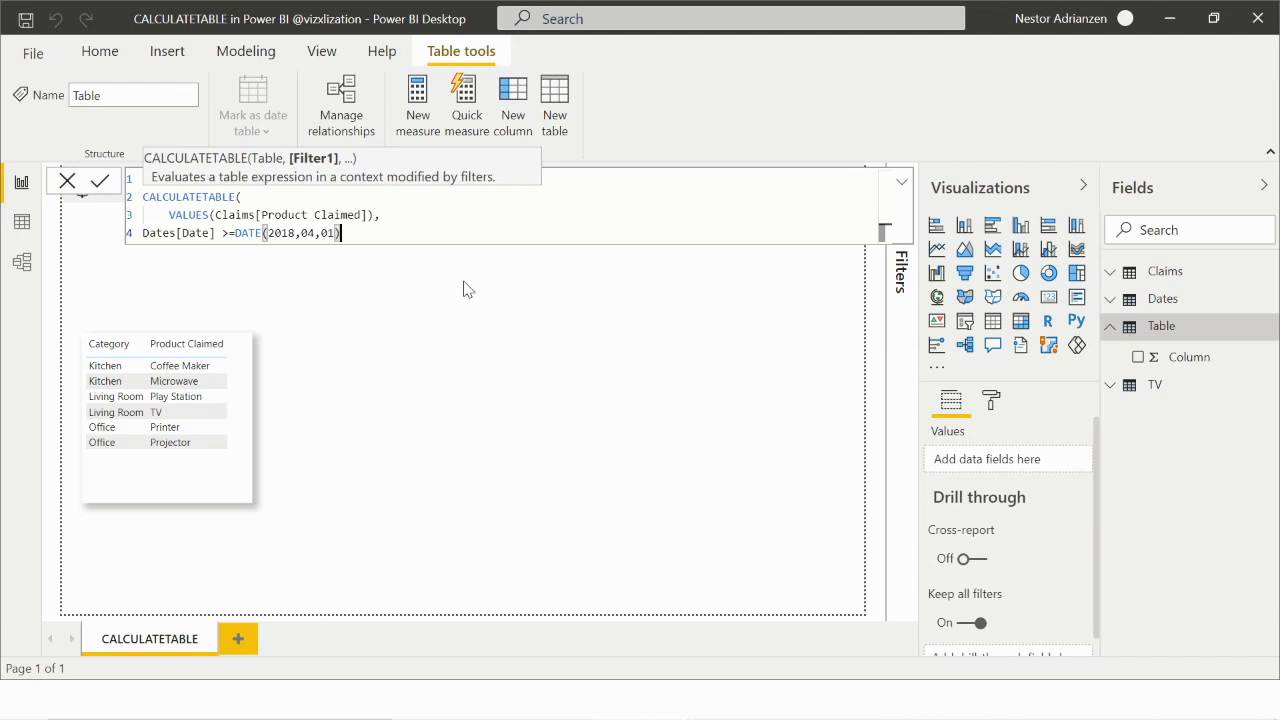
- Indent the filter line, close CALCULATETABLE with a parenthesis on its own line, commit the Unique PC formula and collapse the formula editor
left_click(143, 233)
key("Tab")
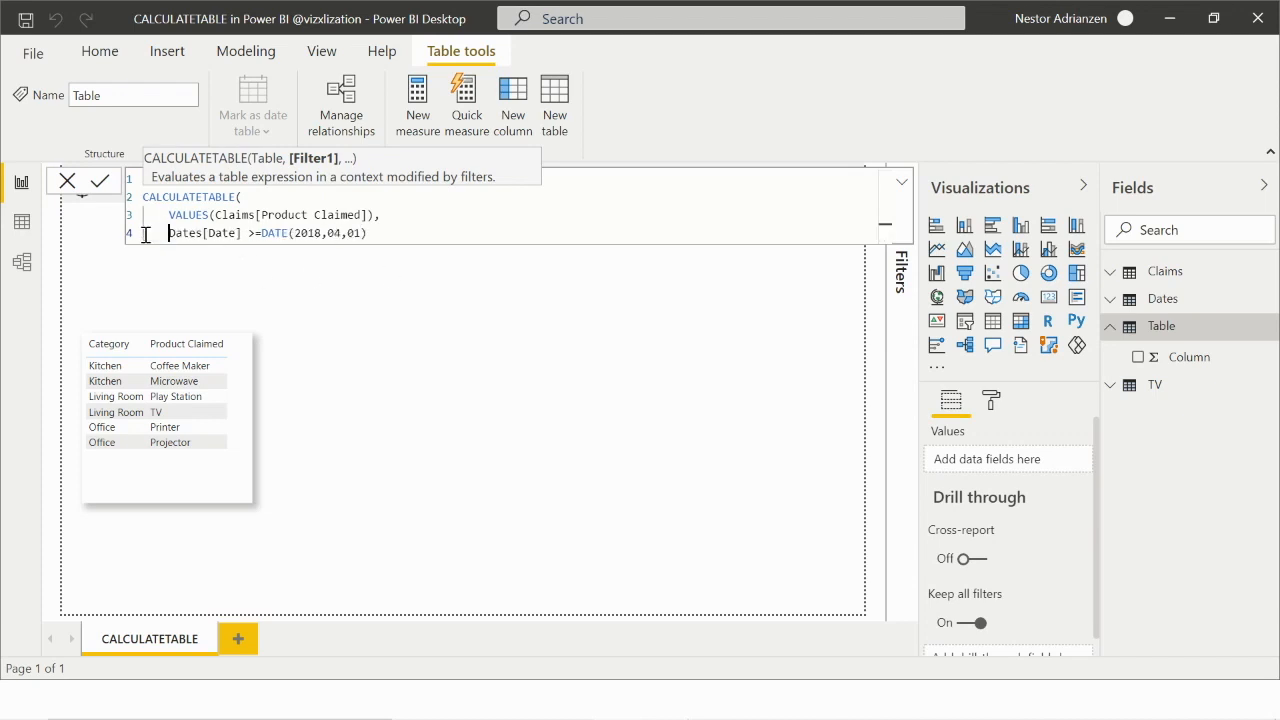
left_click(368, 233)
key("shift+Return")
type(")")
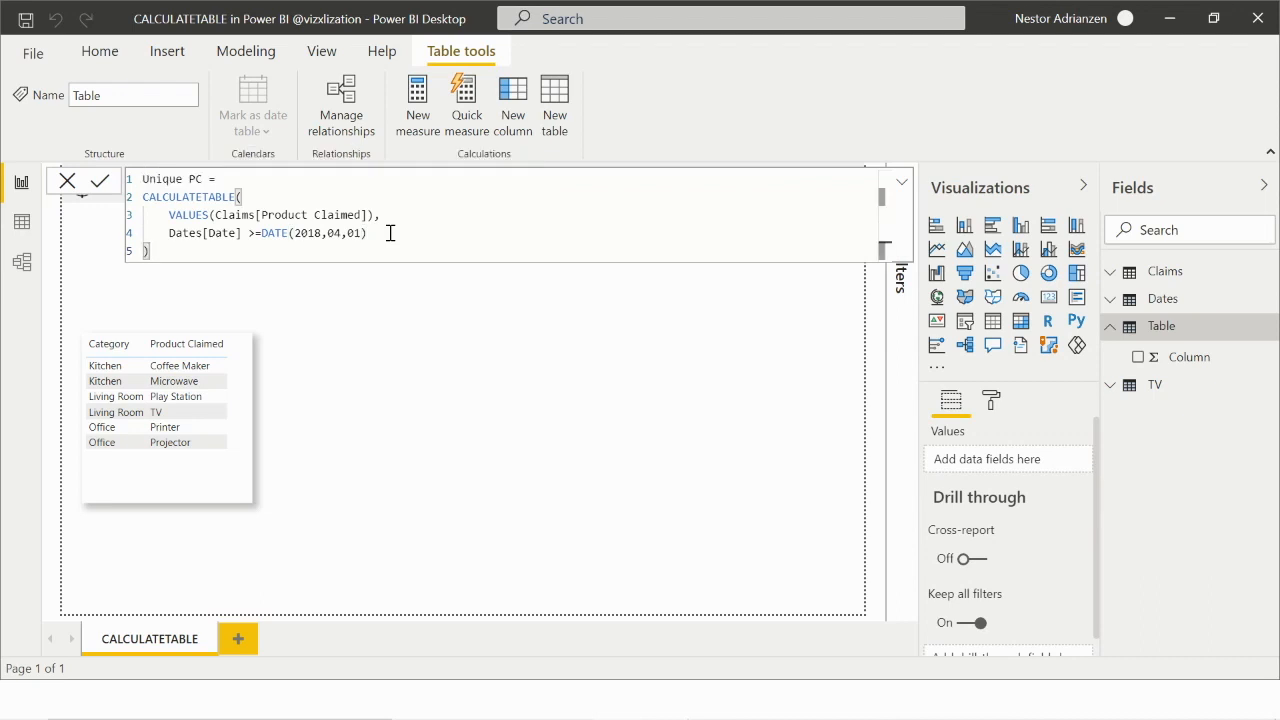
key("Return")
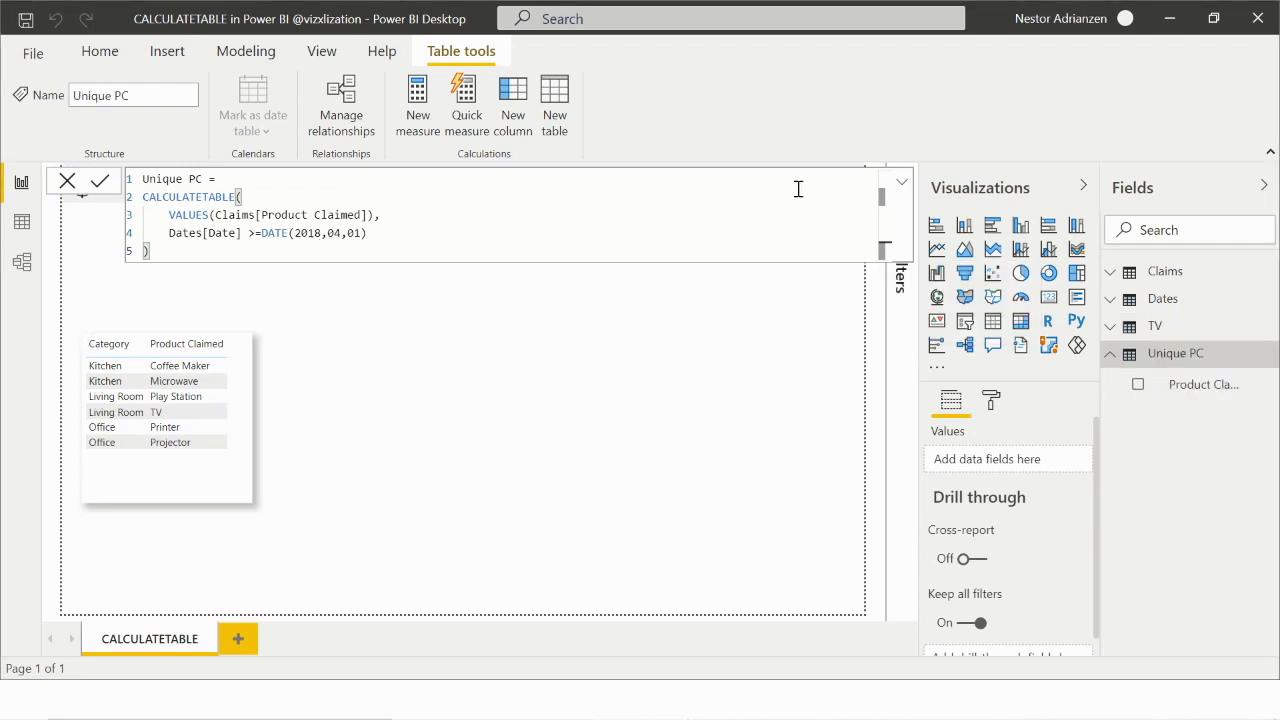
left_click(902, 188)
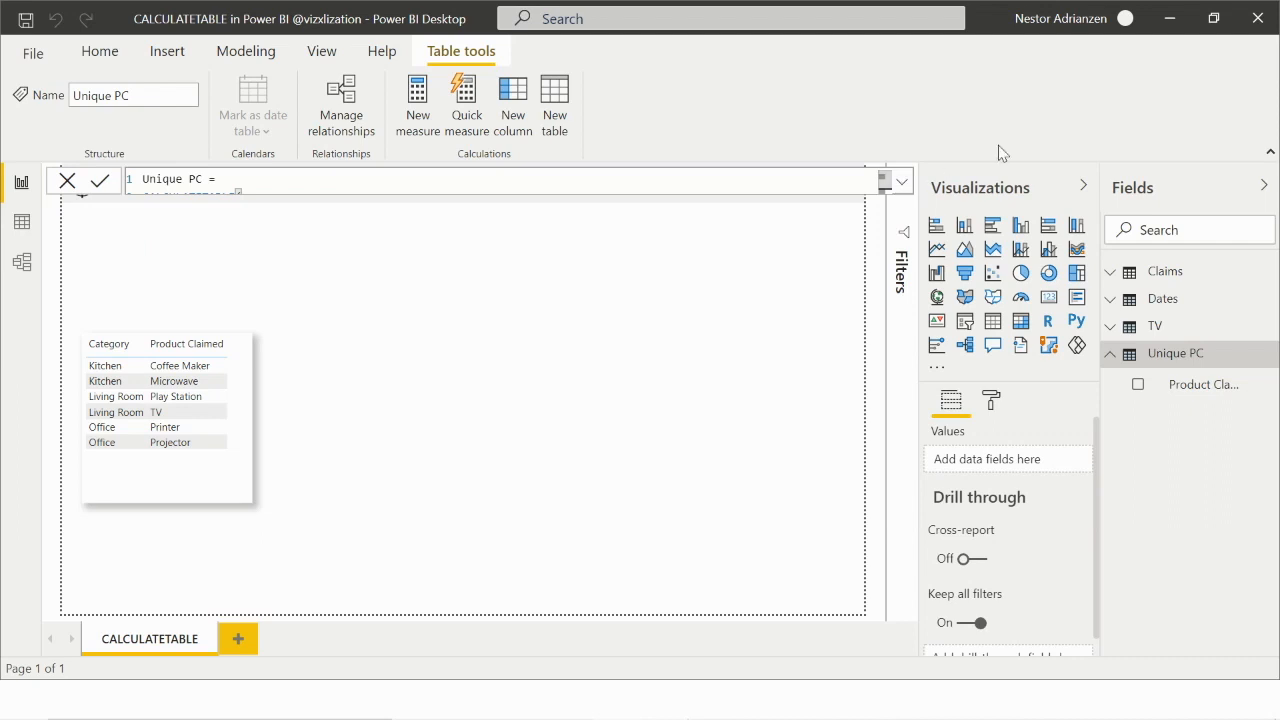
- Inspect the product values listed in the Unique PC table in the data view
left_click(1193, 362)
left_click(21, 226)
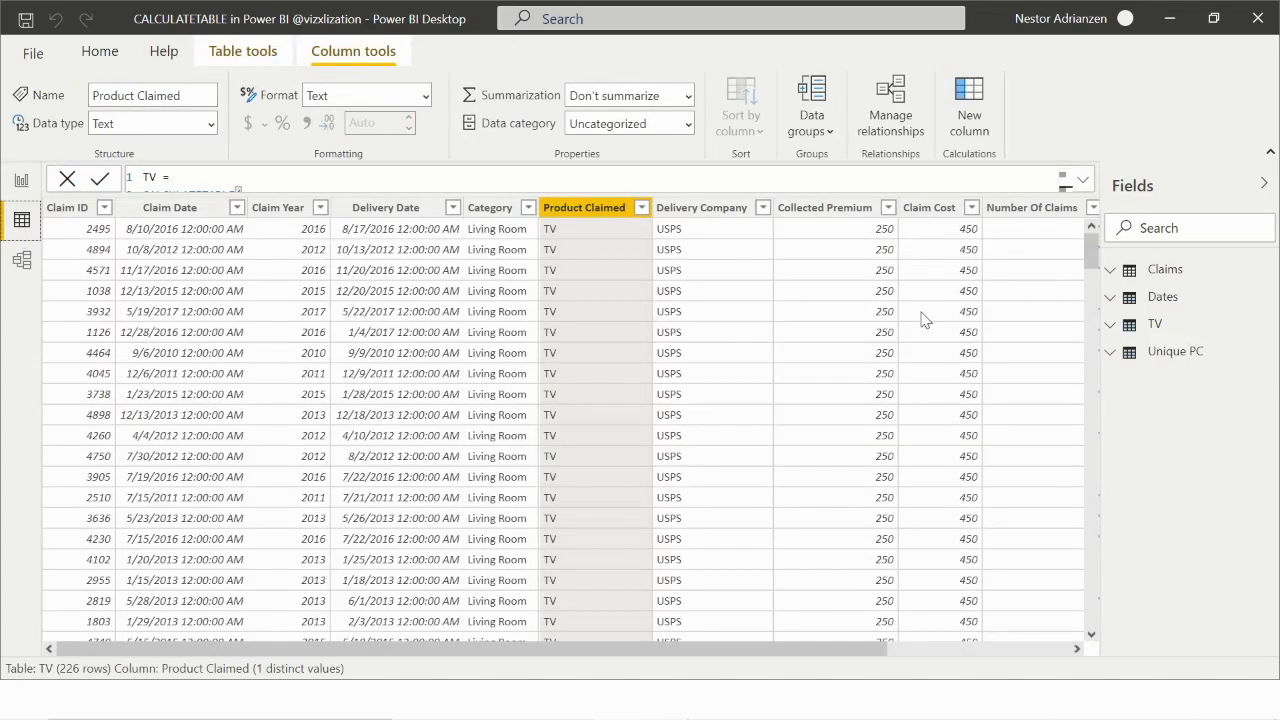
left_click(1193, 362)
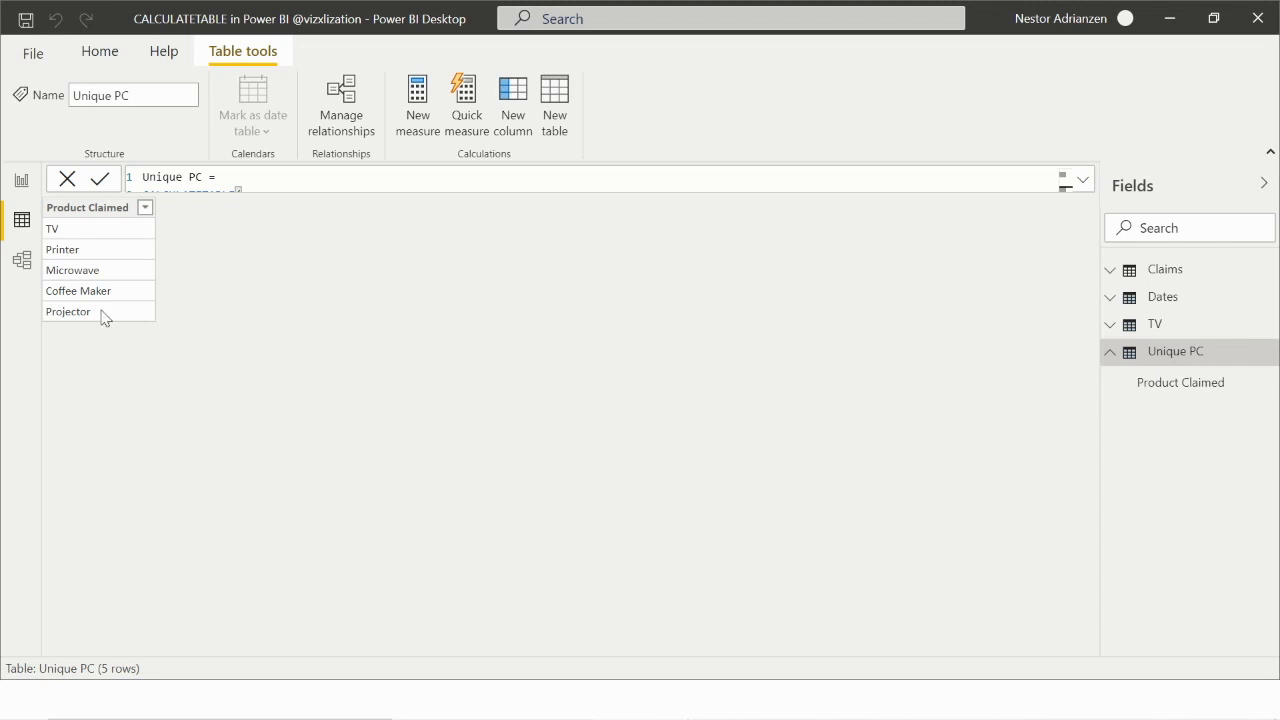
- Back in the report view, remove the Claims fields Category and Product Claimed from the table visual, and select the TV table
left_click(22, 184)
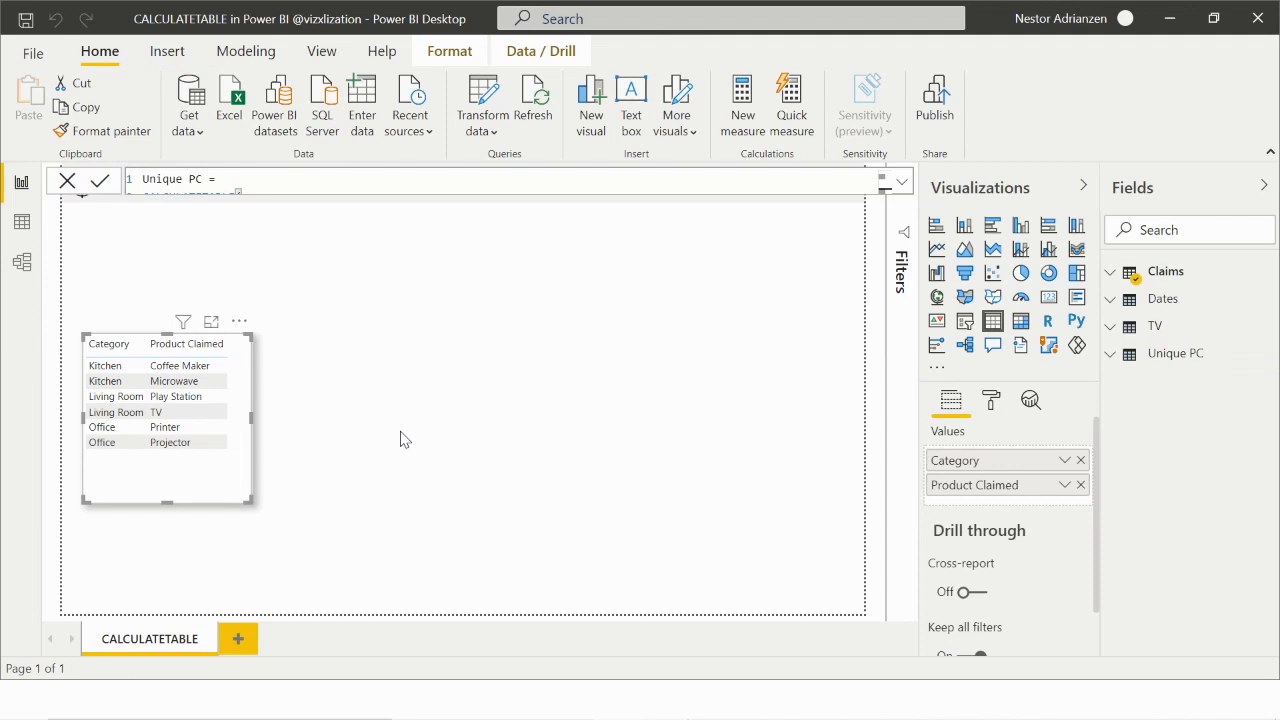
left_click(1155, 328)
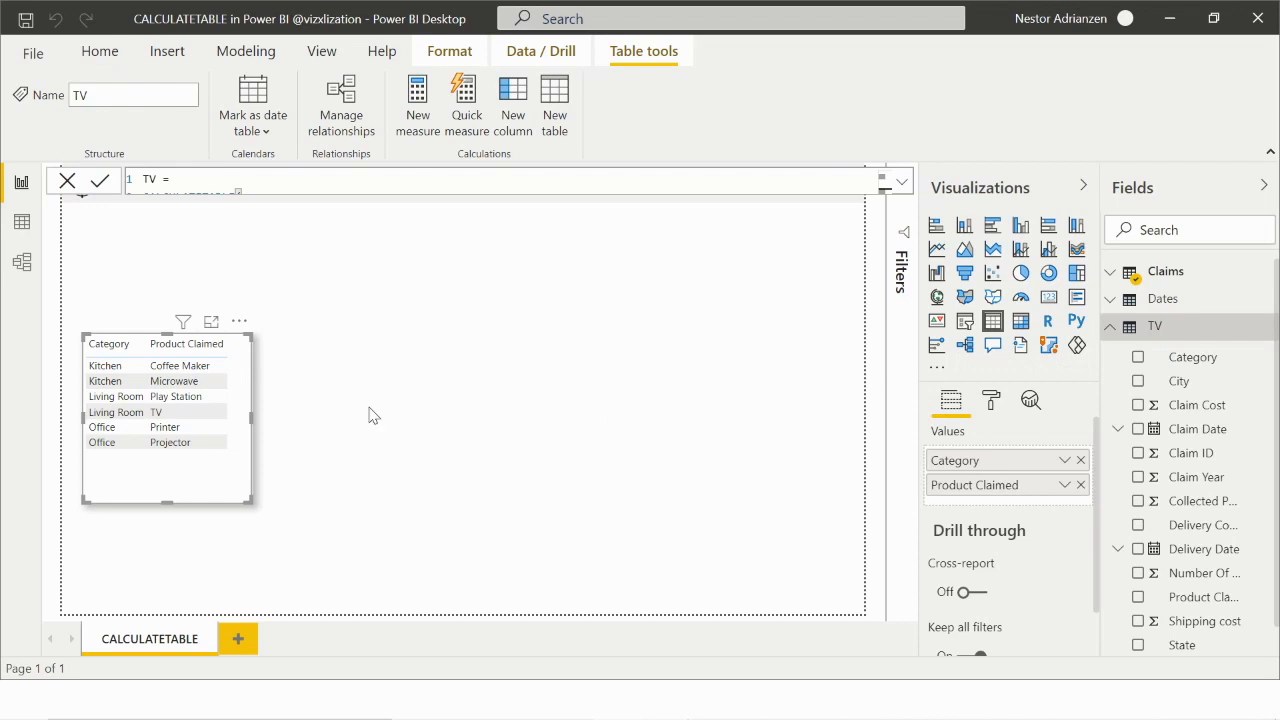
left_click(1165, 272)
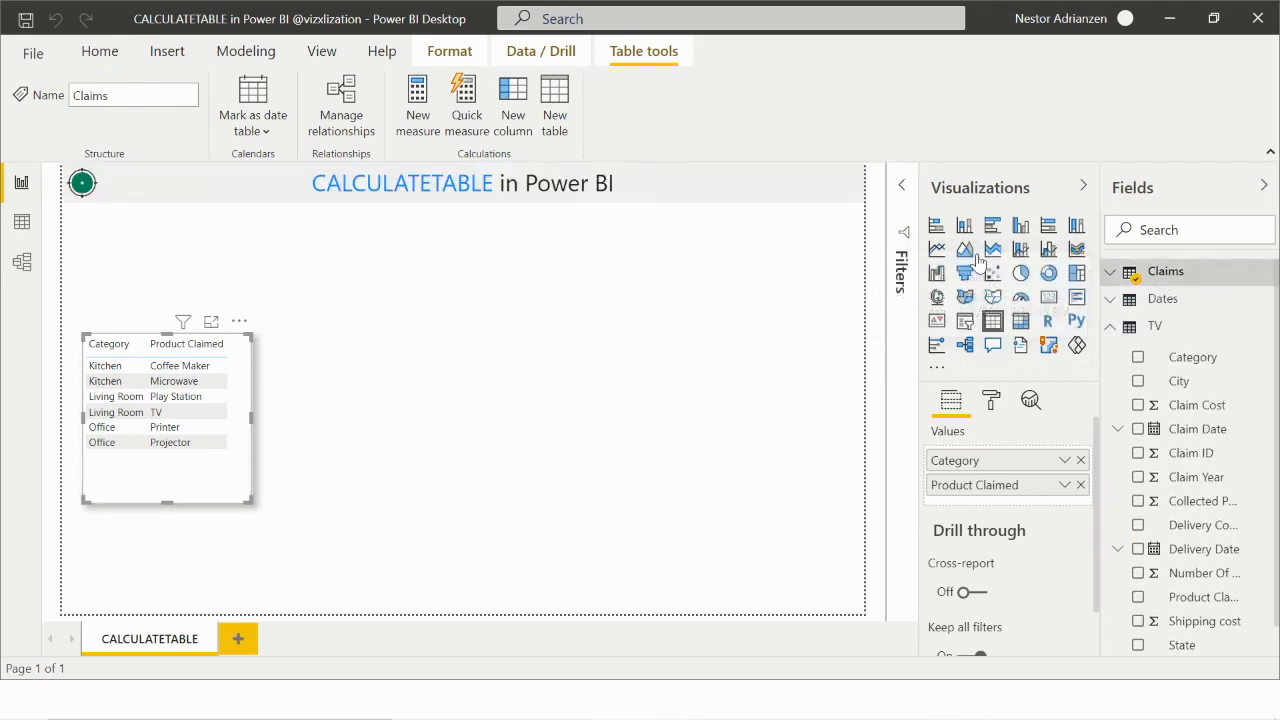
left_click(1165, 272)
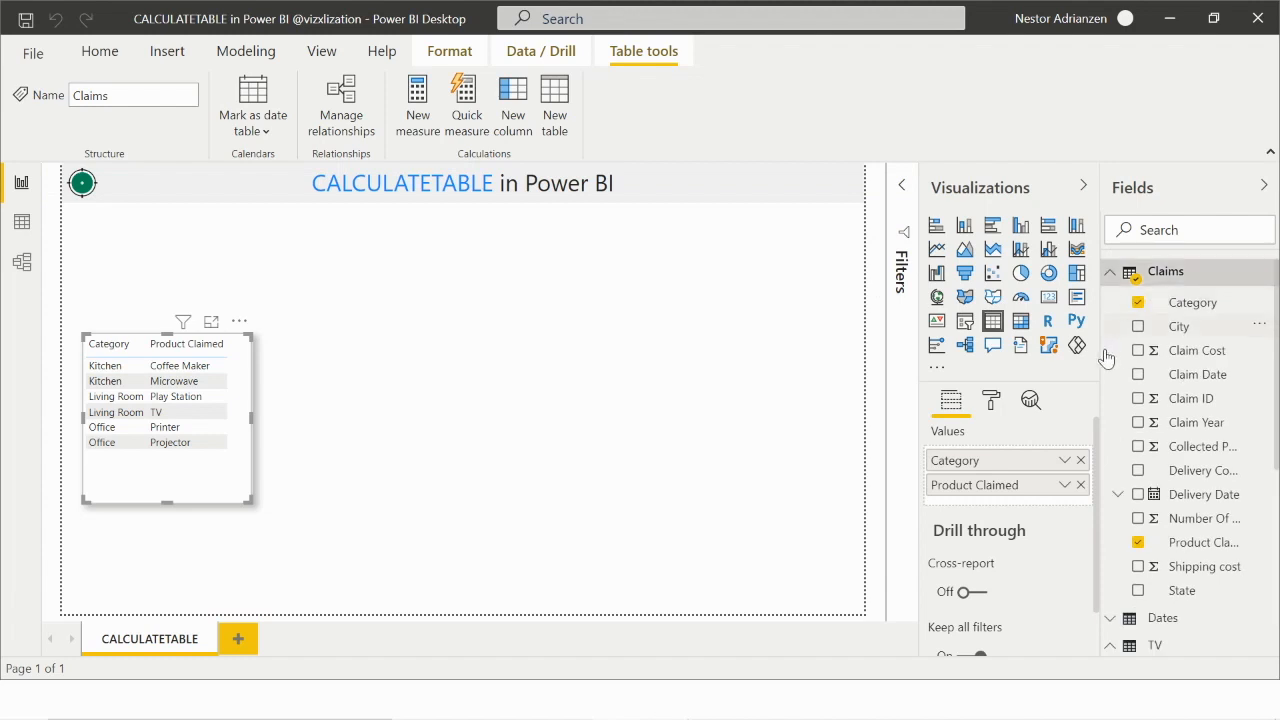
left_click(1137, 302)
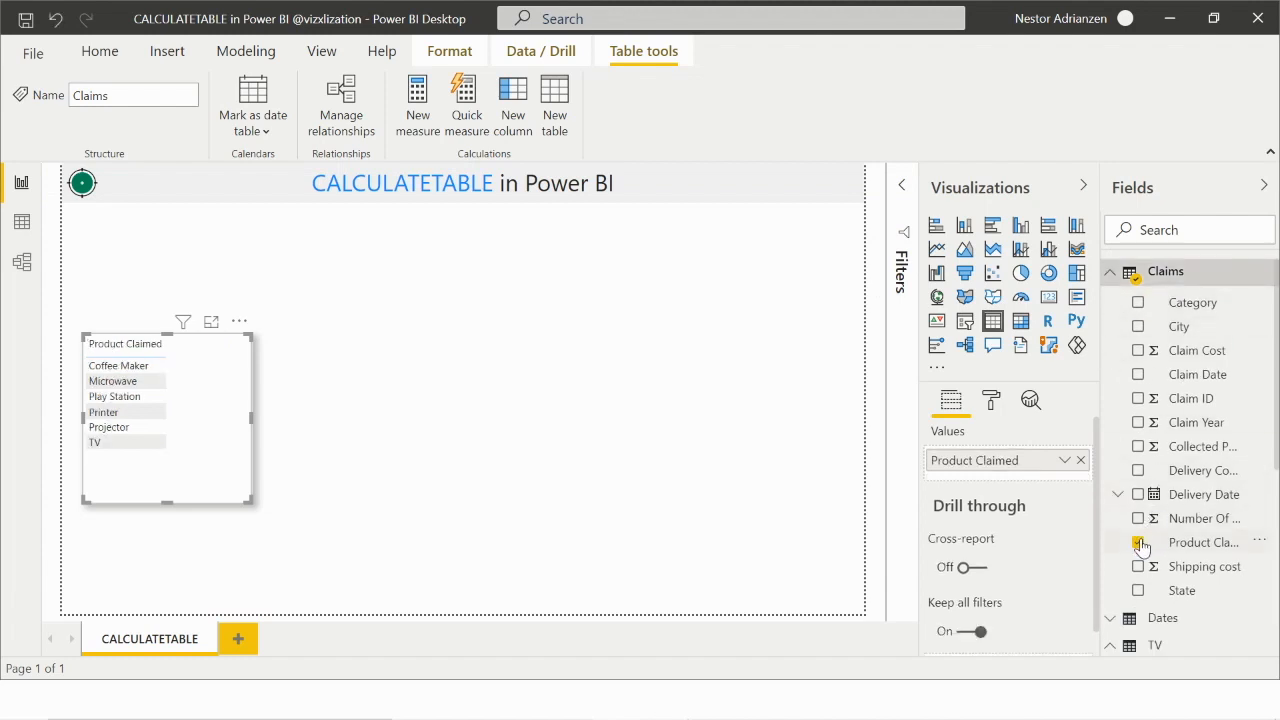
left_click(1139, 543)
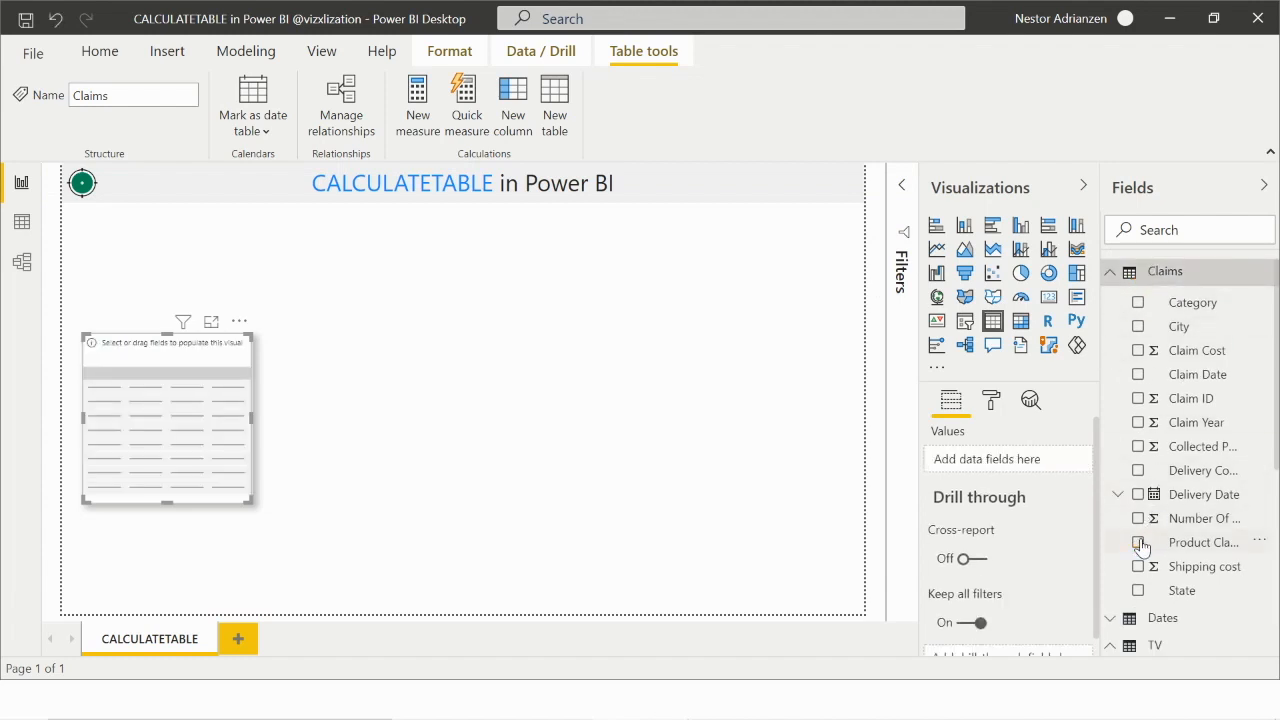
left_click(1178, 278)
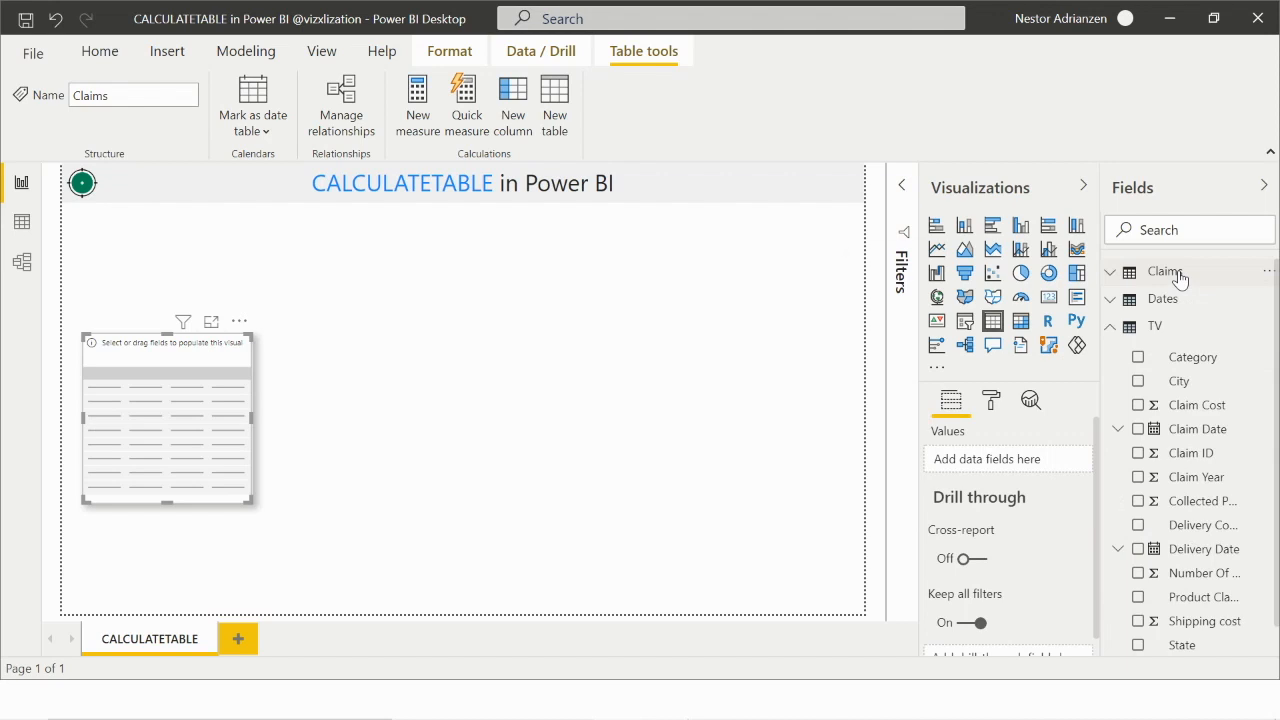
left_click(1157, 327)
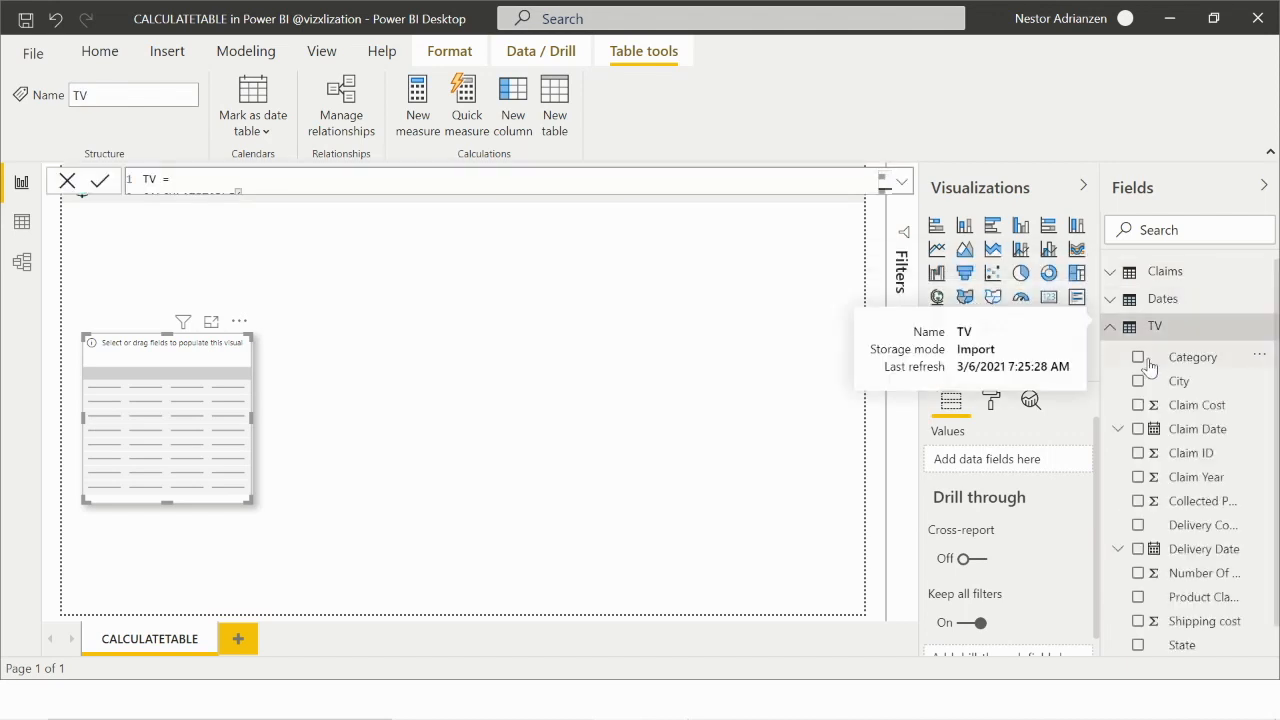
- Fill the empty table visual with the TV table's Category, Product Claimed and City fields, and widen it to show all columns
left_click(1138, 357)
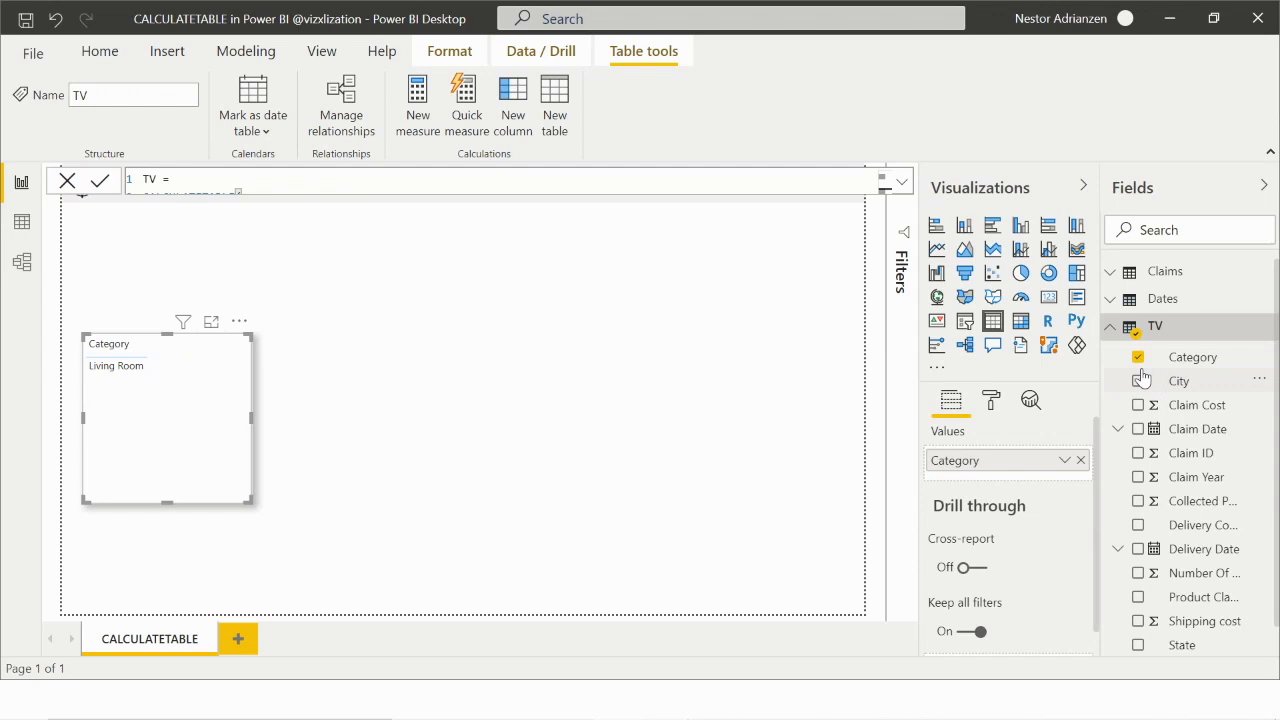
scroll(1140, 528, "down", 1)
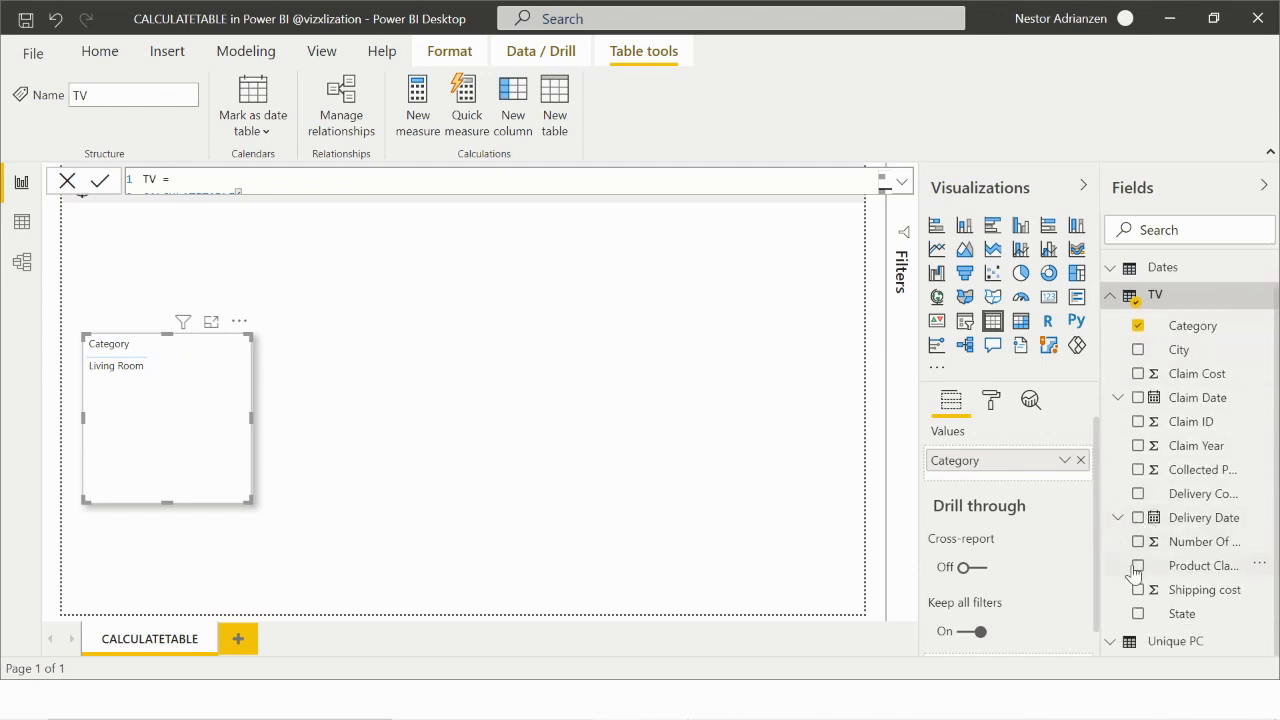
left_click(1139, 566)
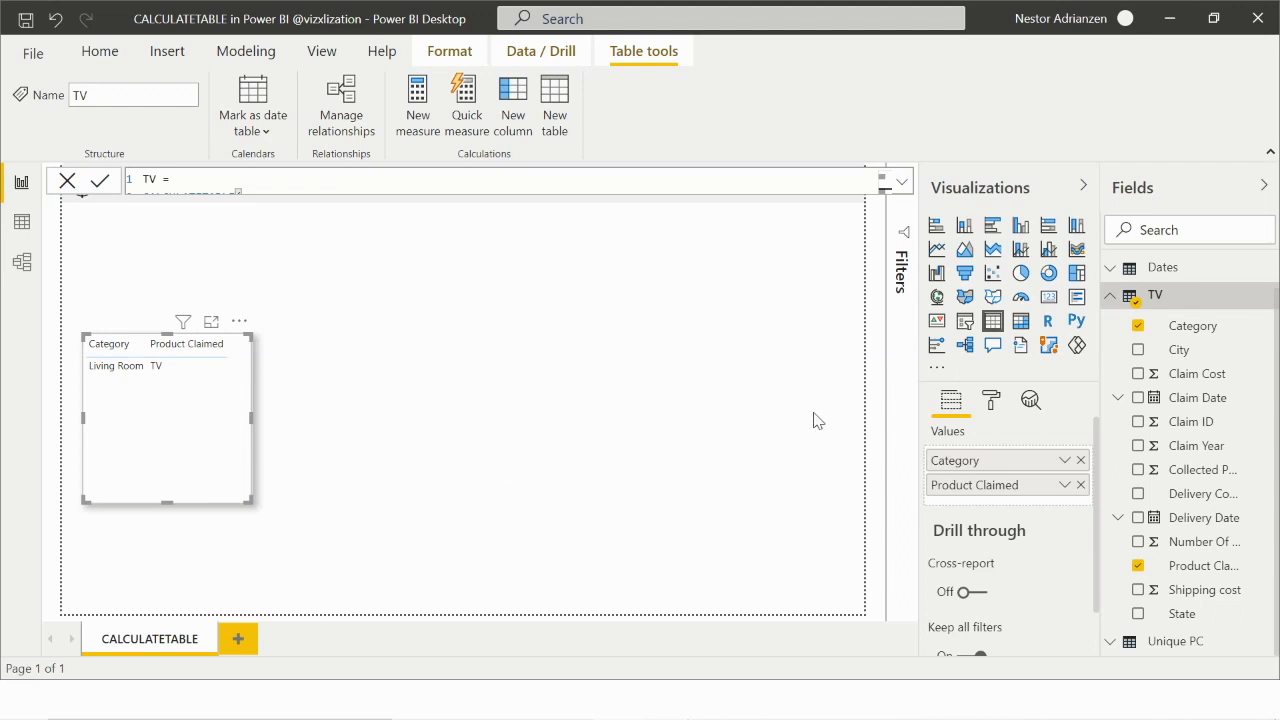
left_click(1138, 350)
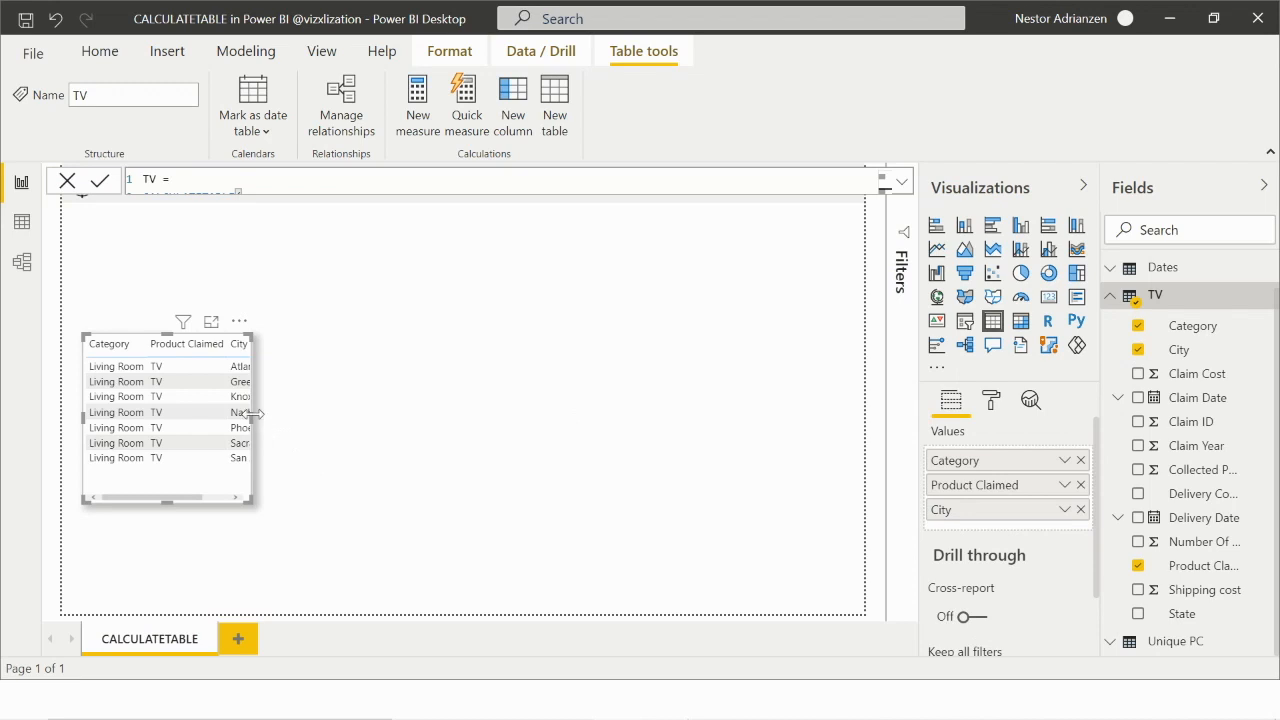
left_click_drag(253, 413, 365, 414)
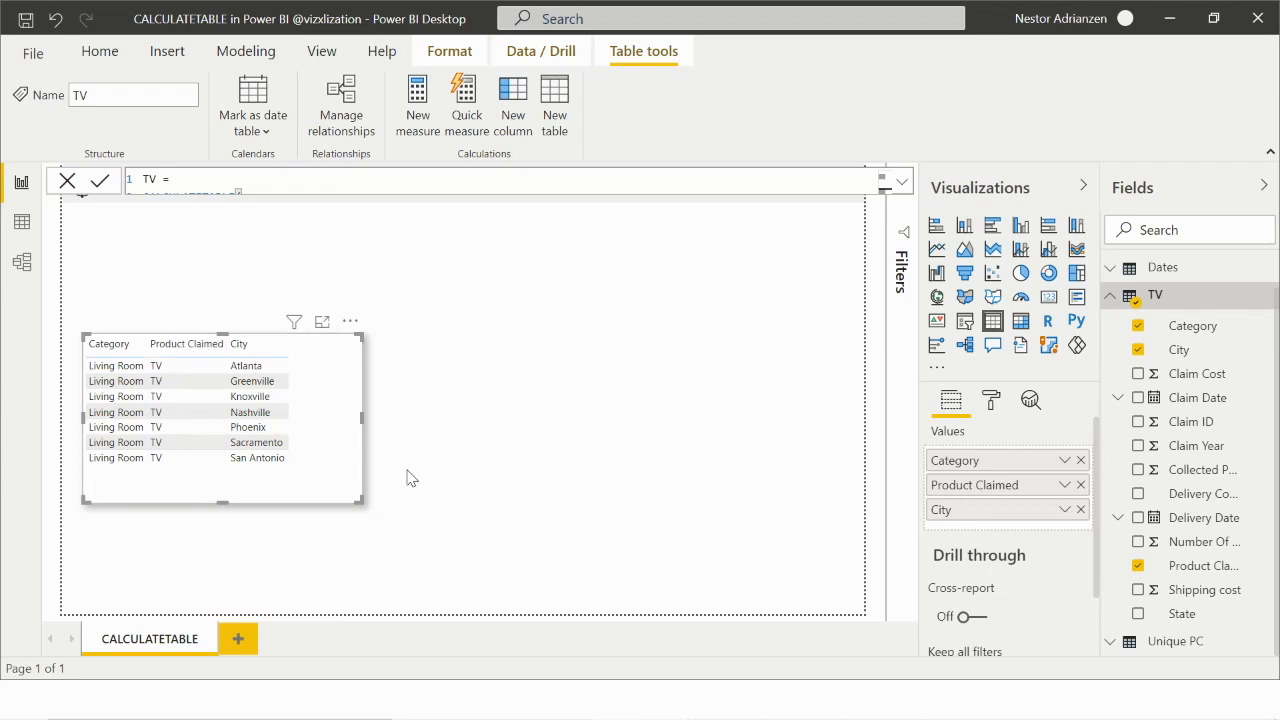
- Duplicate the TV table visual and place the copy beside the original on its right
left_click(346, 424)
key("ctrl+c")
key("ctrl+v")
left_click_drag(332, 407, 648, 414)
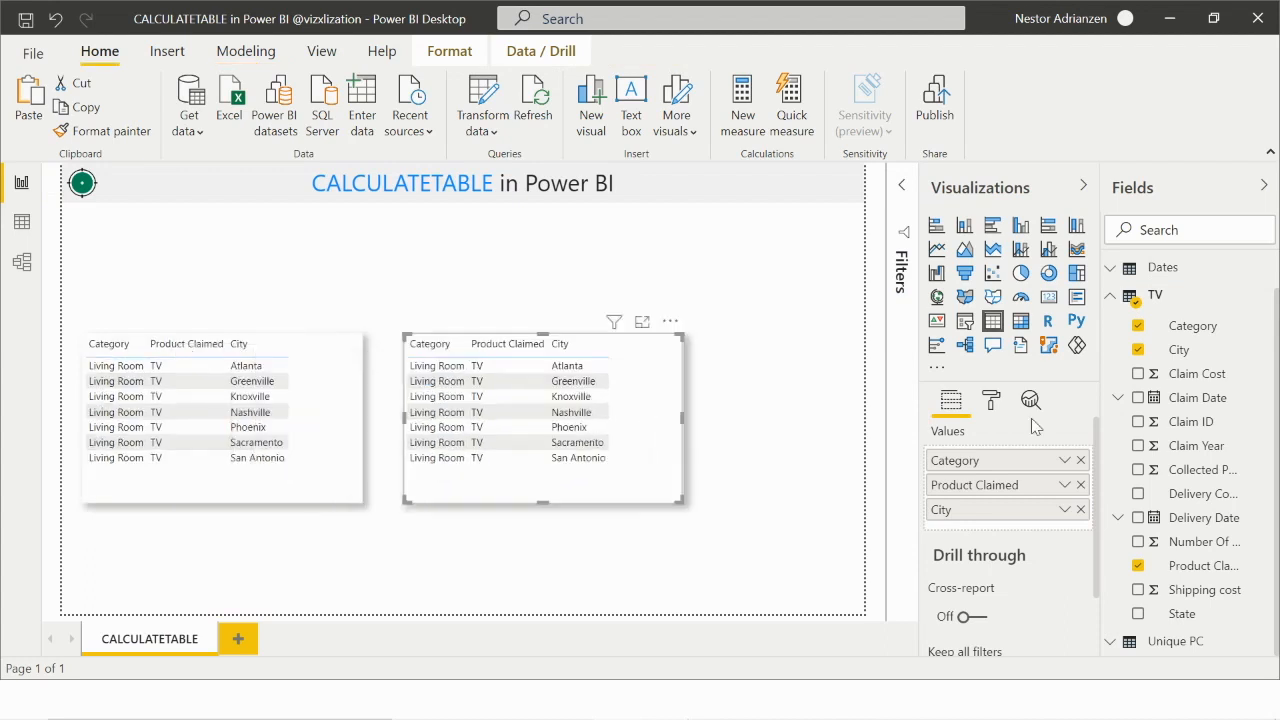
- Replace all TV fields in the copied visual with Product Claimed from the Unique PC table, and deselect the visual
left_click(1137, 565)
left_click(1137, 349)
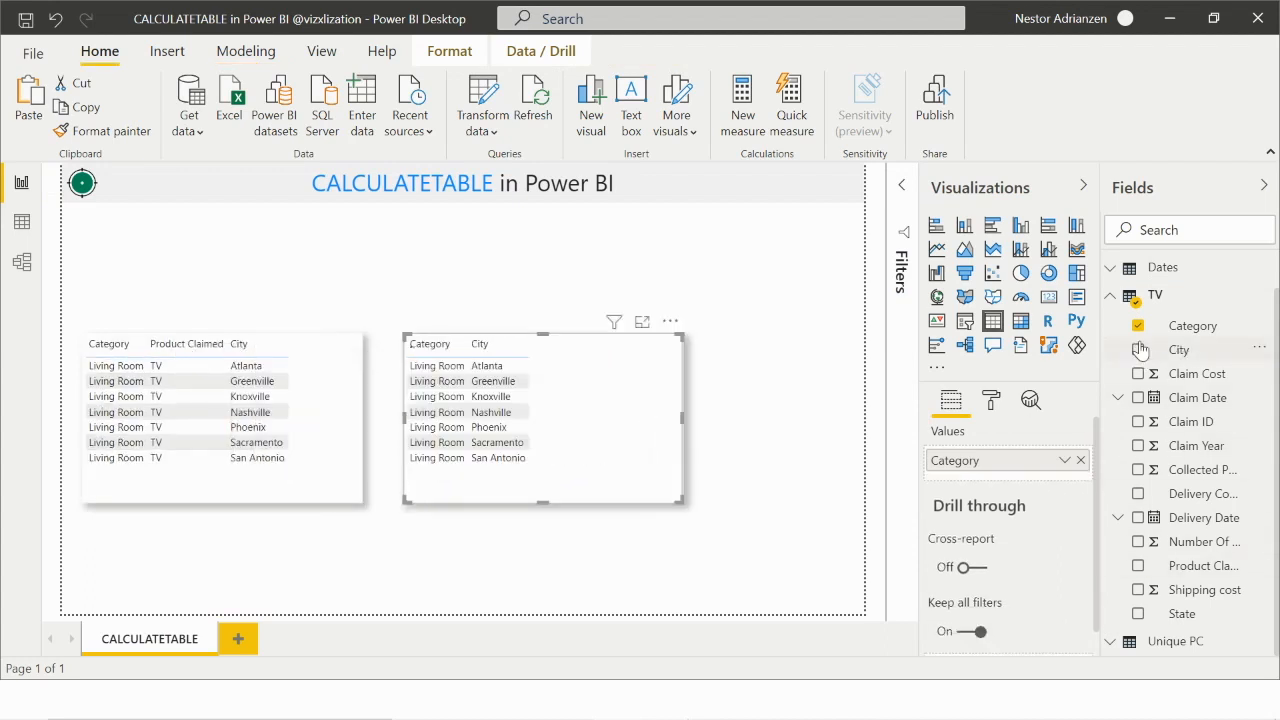
left_click(1137, 325)
left_click(1160, 298)
left_click(1145, 358)
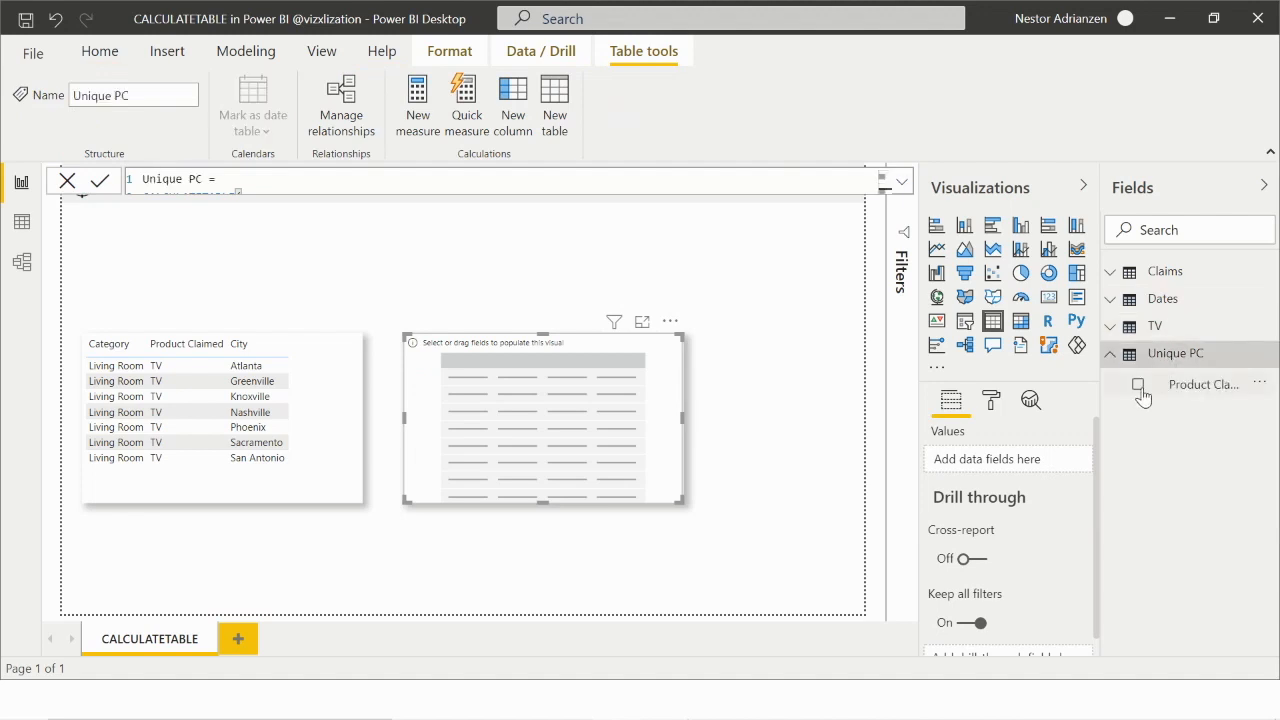
left_click(1141, 393)
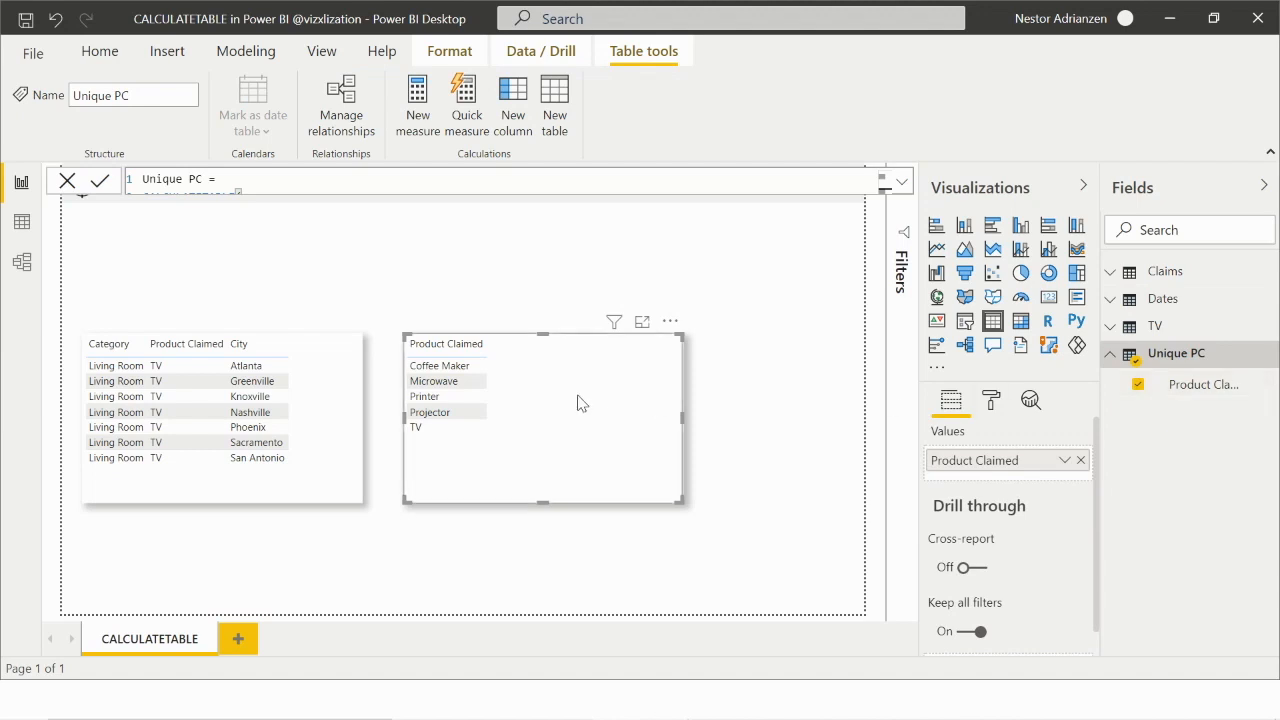
left_click(762, 429)
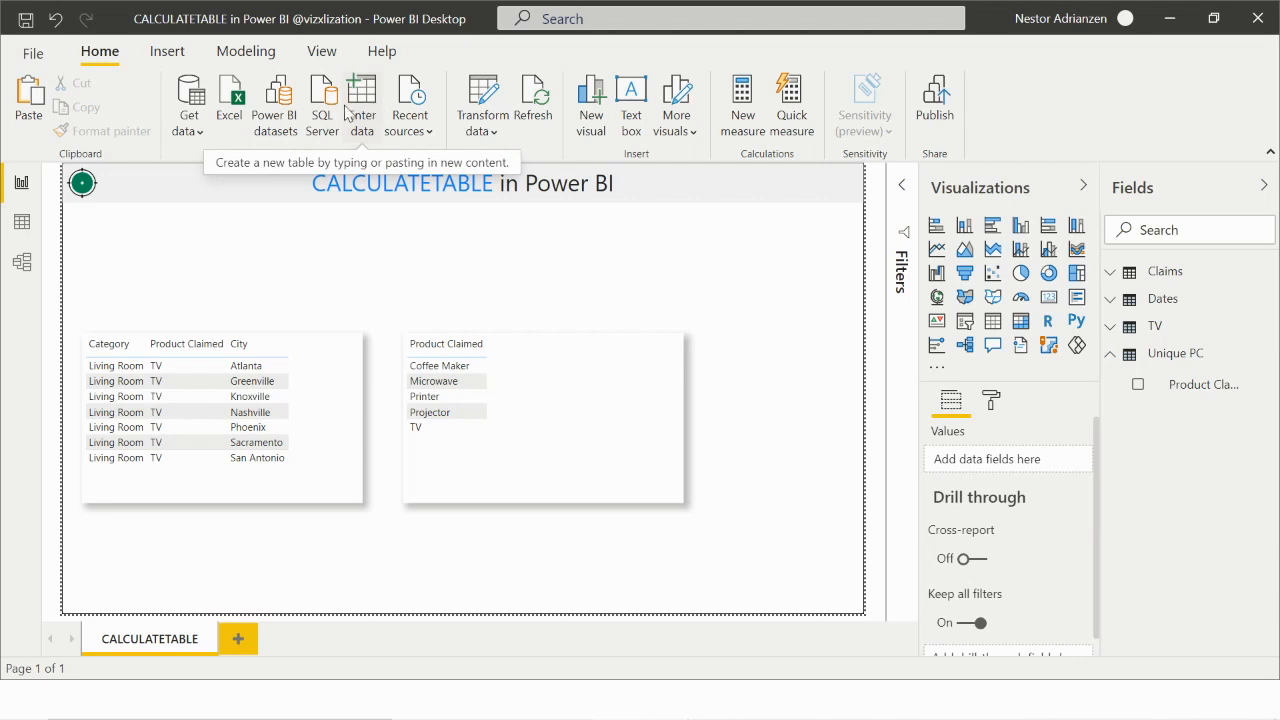
- Create and load an empty manually entered table named _DAX Measures
left_click(376, 110)
double_click(357, 622)
type("_DAX Measures")
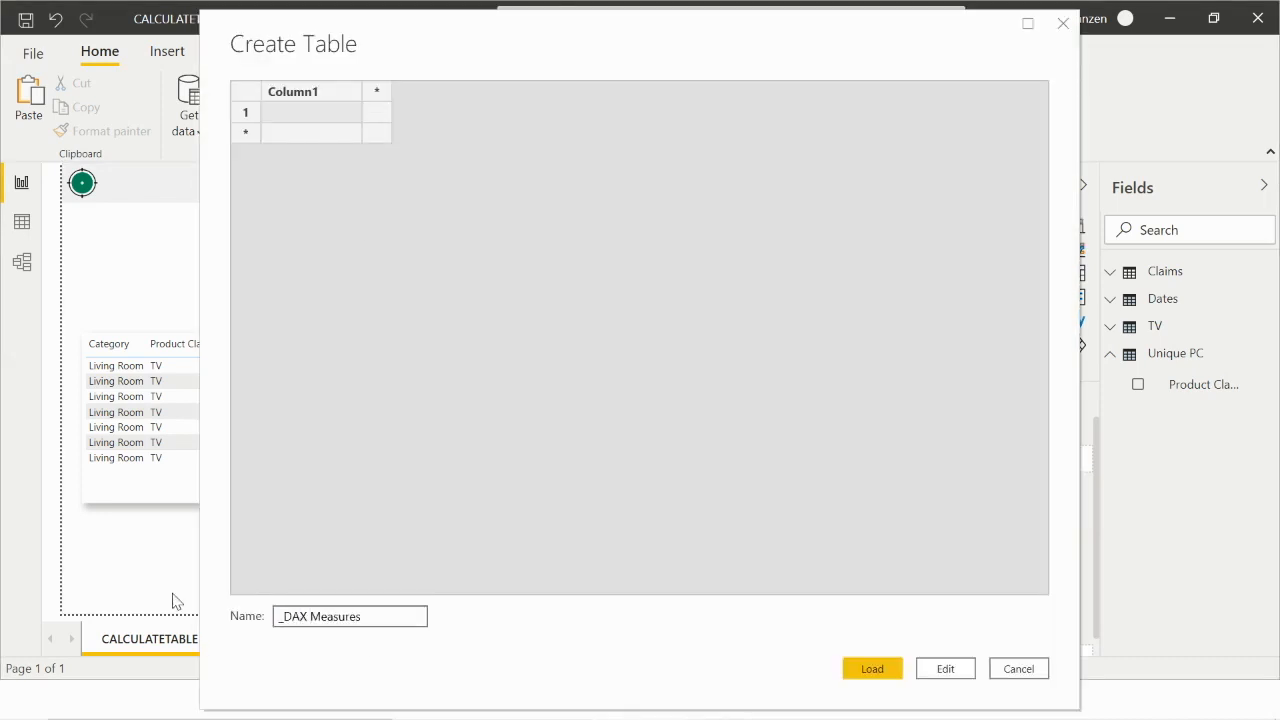
key("Return")
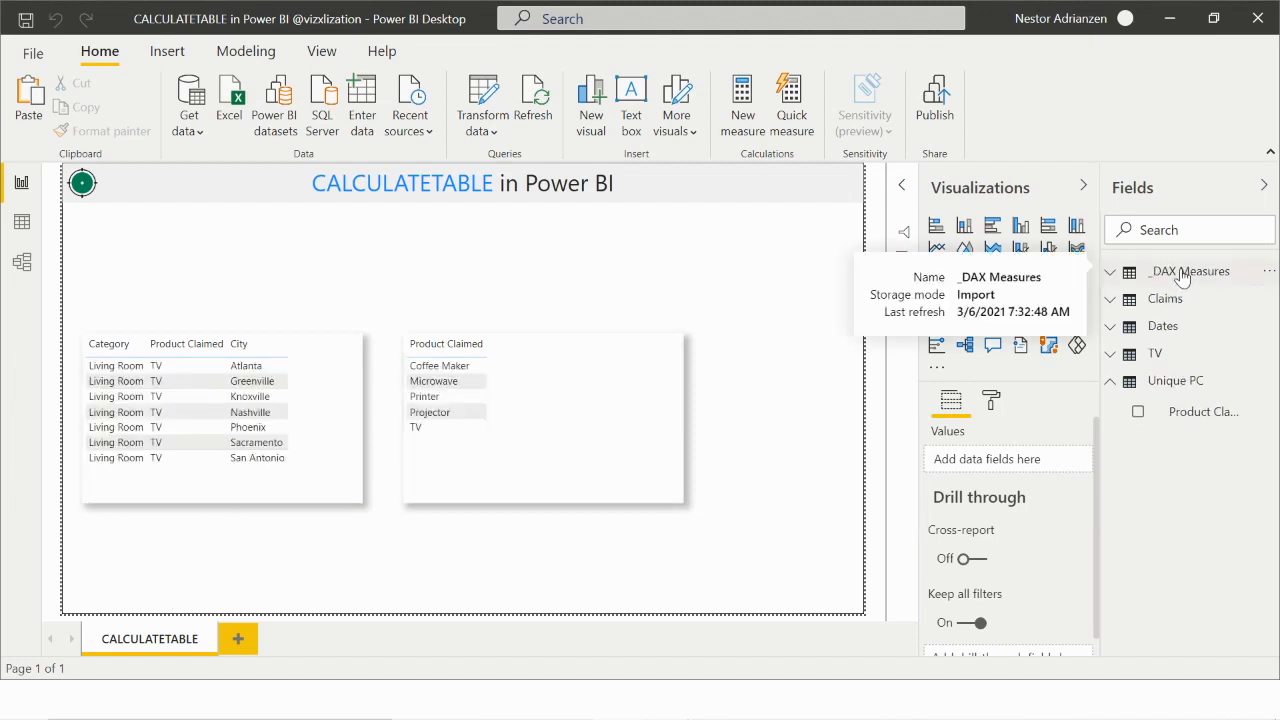
- Add a new measure to the _DAX Measures table and begin its formula with the name Claim Cost 2018 =
left_click(1183, 277)
right_click(1183, 277)
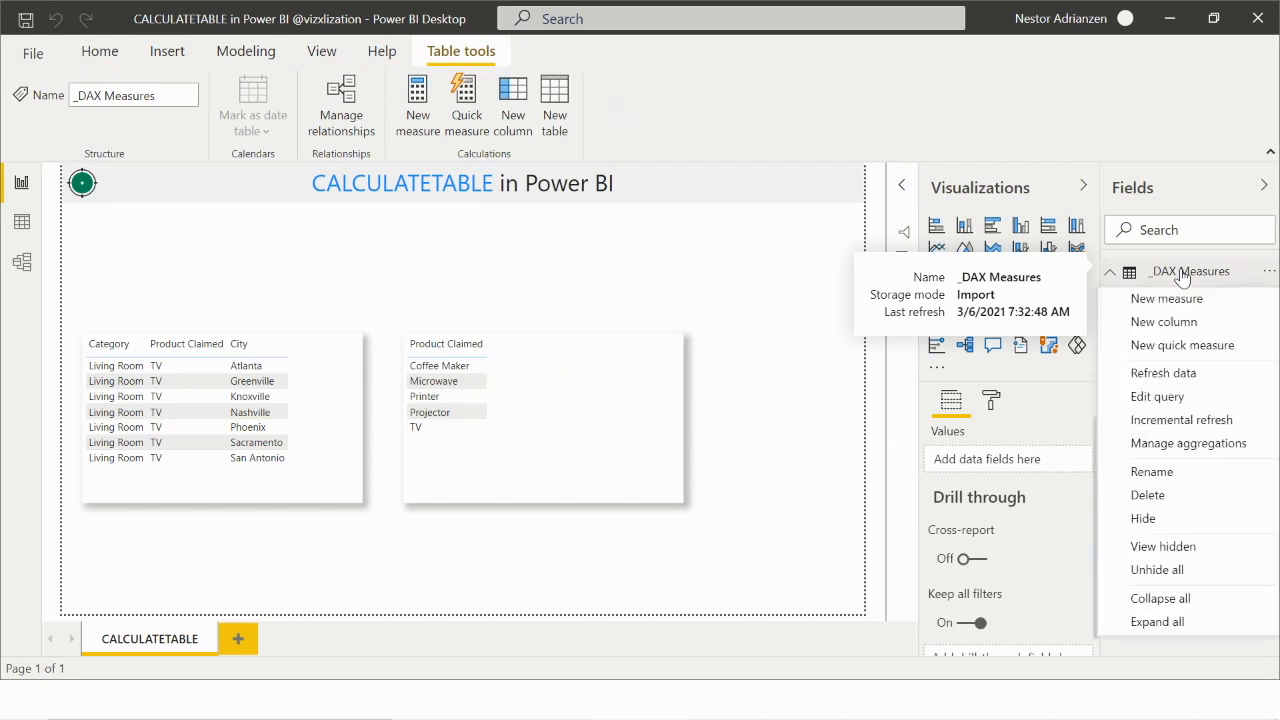
left_click(1162, 300)
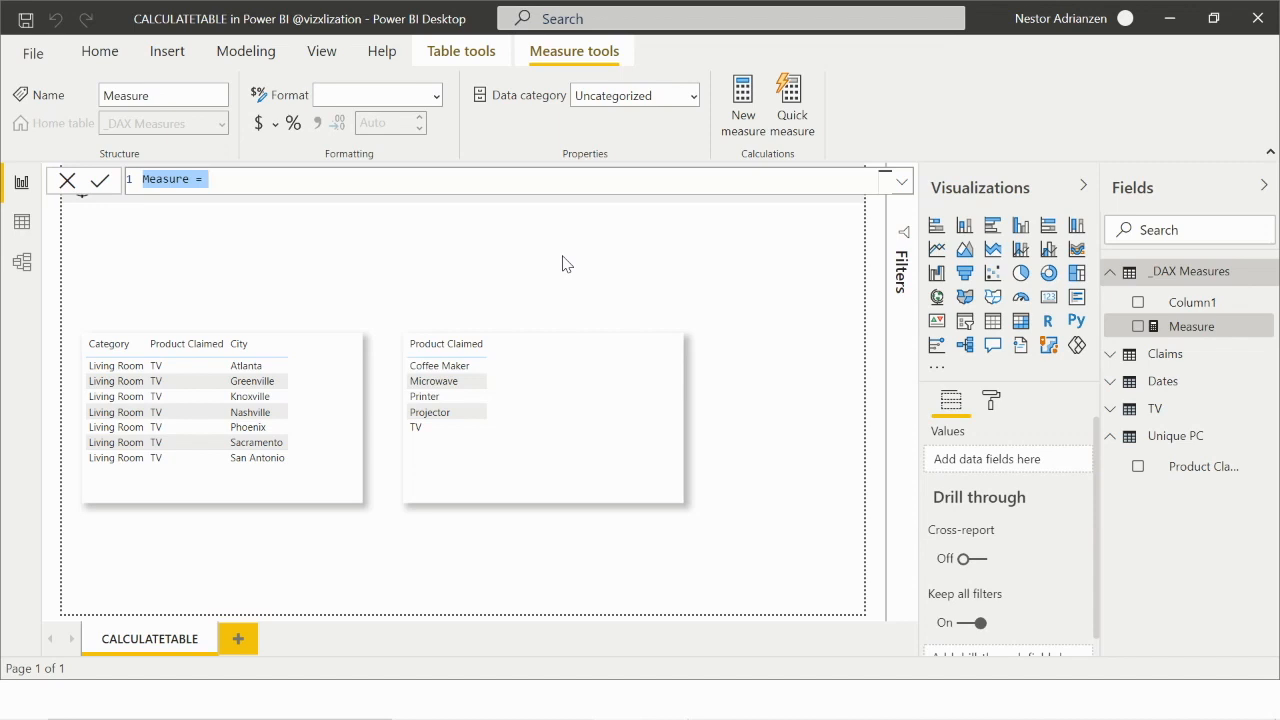
type("Claim ")
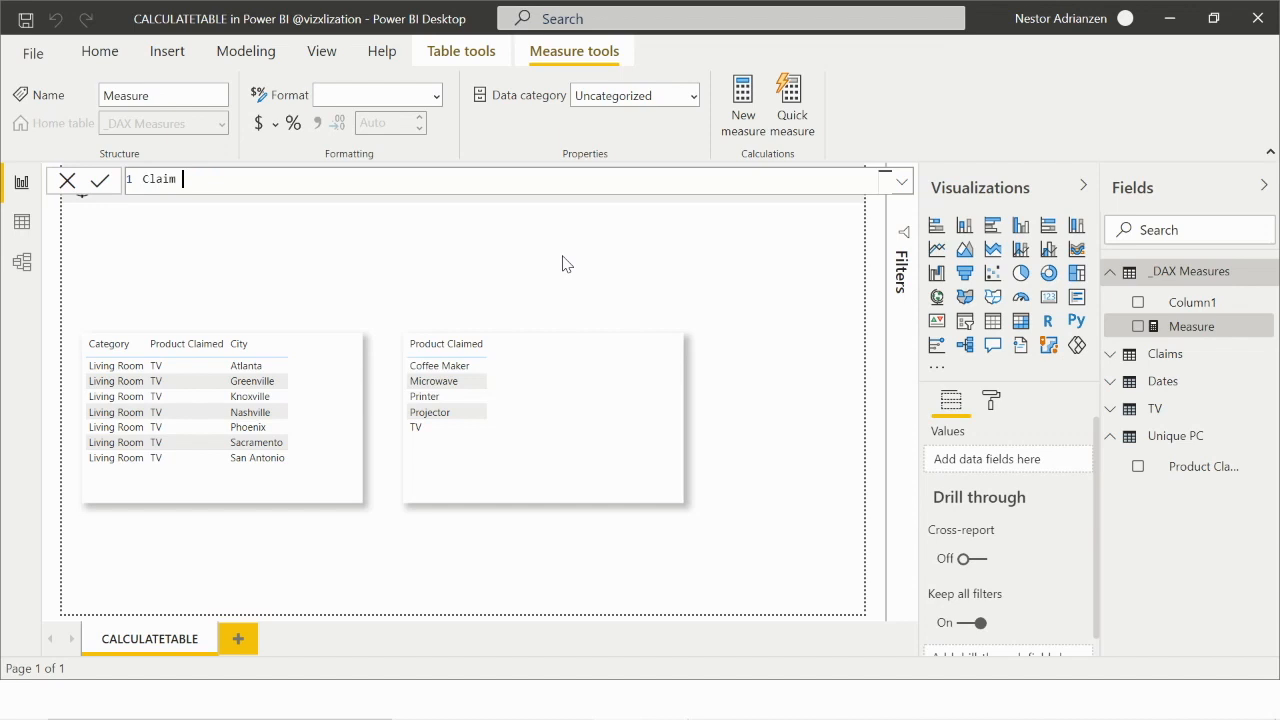
type("Cost 2018 =")
key("shift+Return")
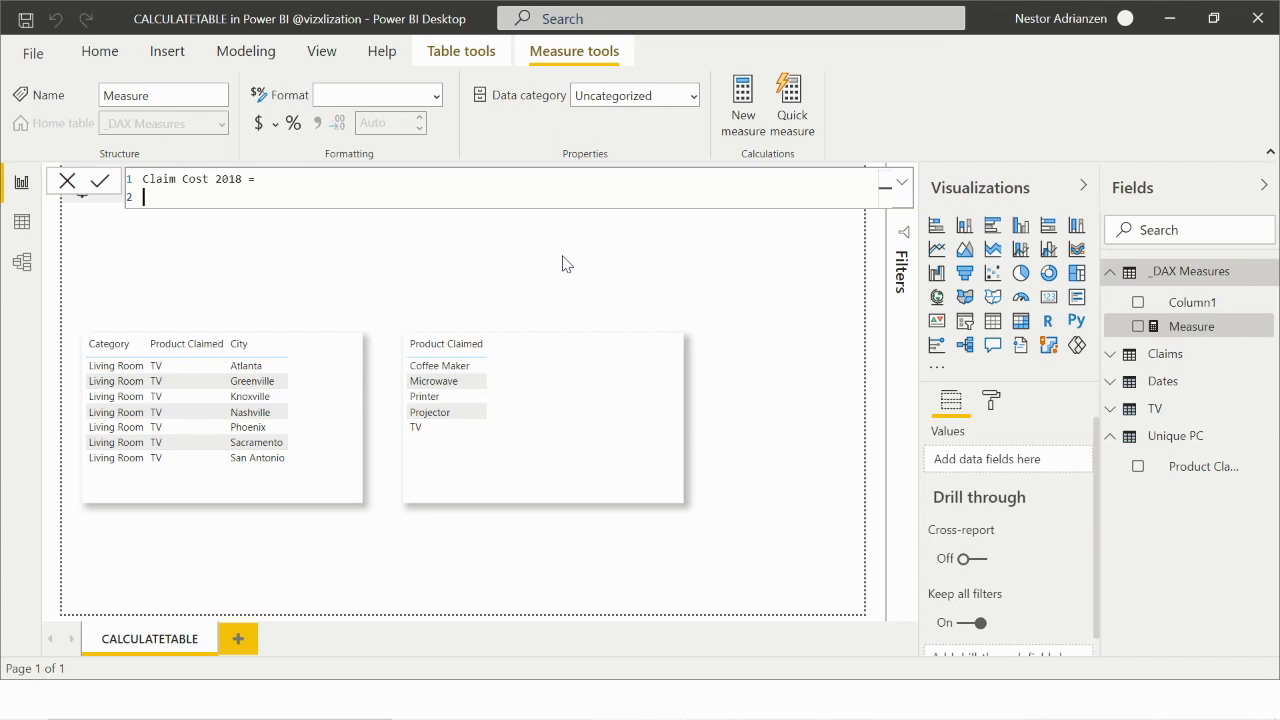
- Open a SUMX function in the measure formula and nest CALCULATETABLE on the next line as its table argument
type("sum")
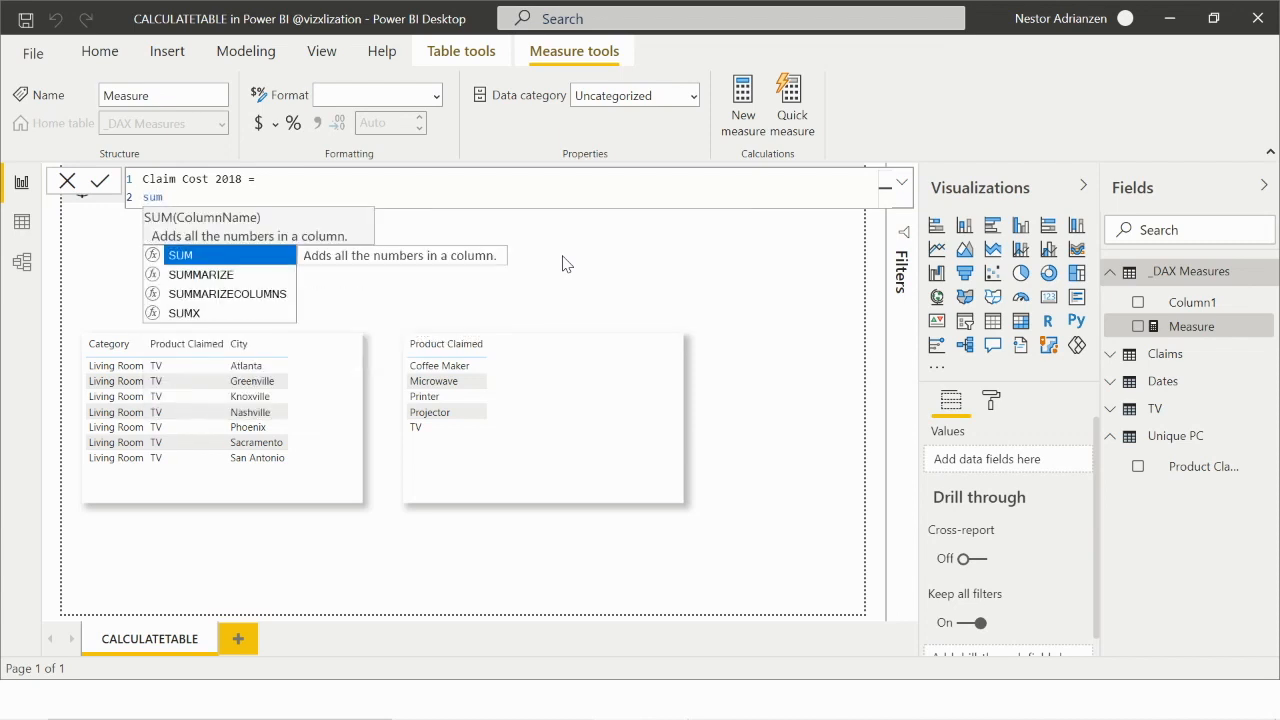
type("x(")
key("shift+Return")
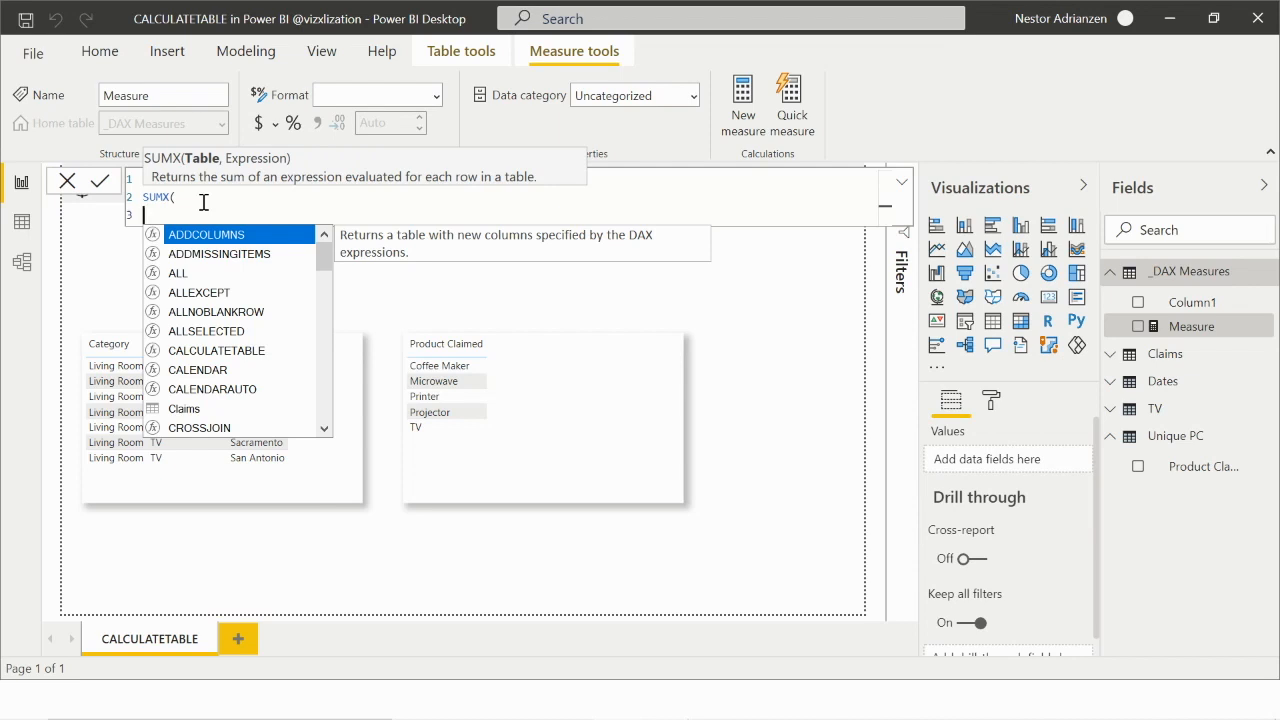
type("cal")
key("Tab")
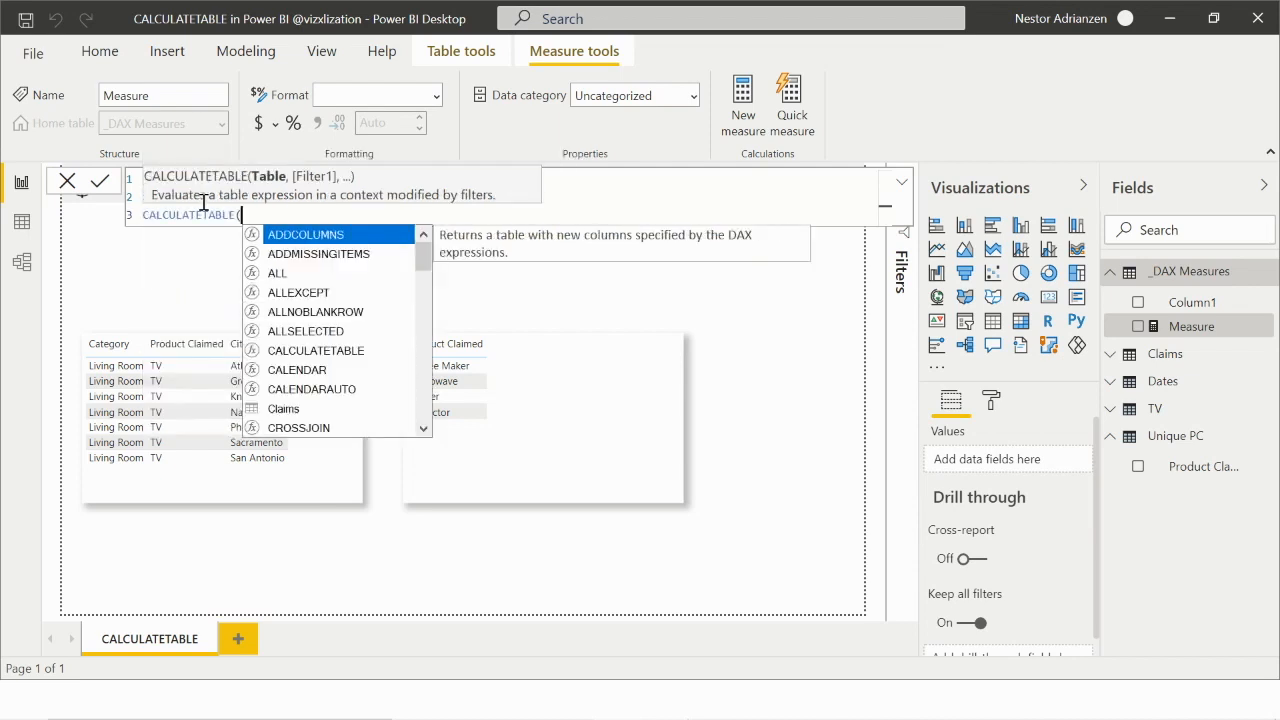
- Enter Claims as CALCULATETABLE's table argument on its own line, followed by a comma and a new line
key("shift+Return")
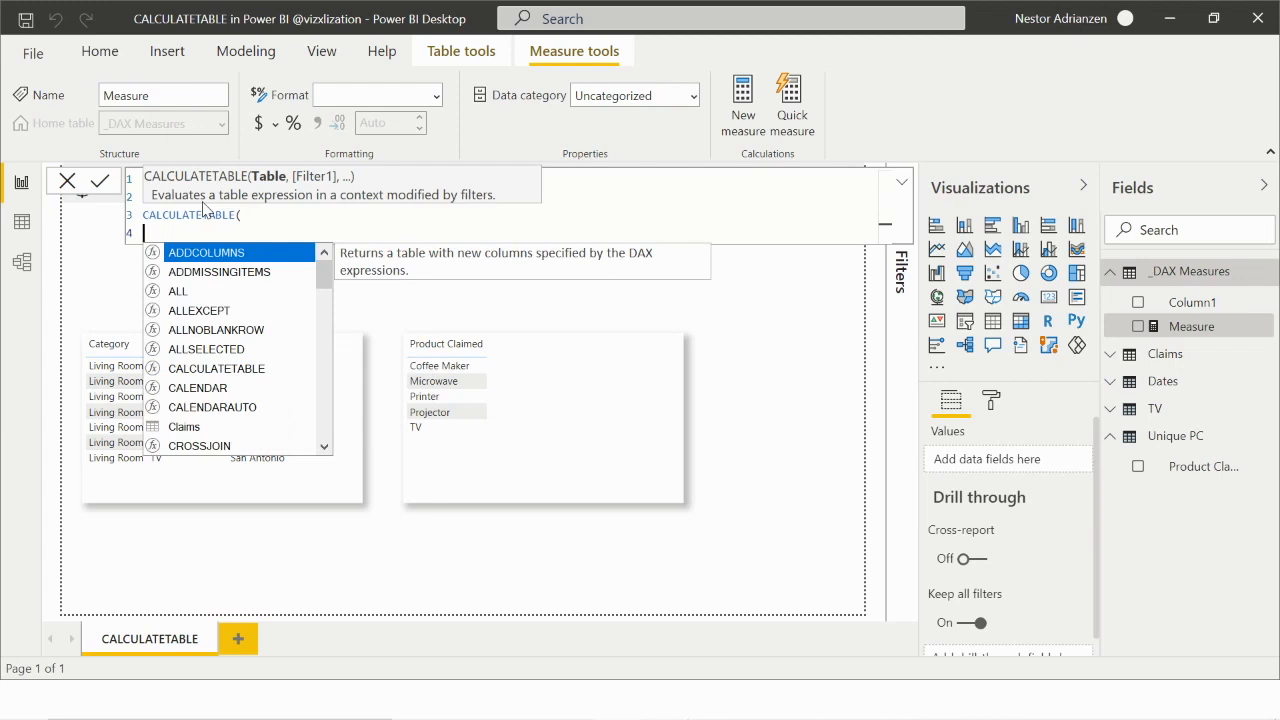
type("clai")
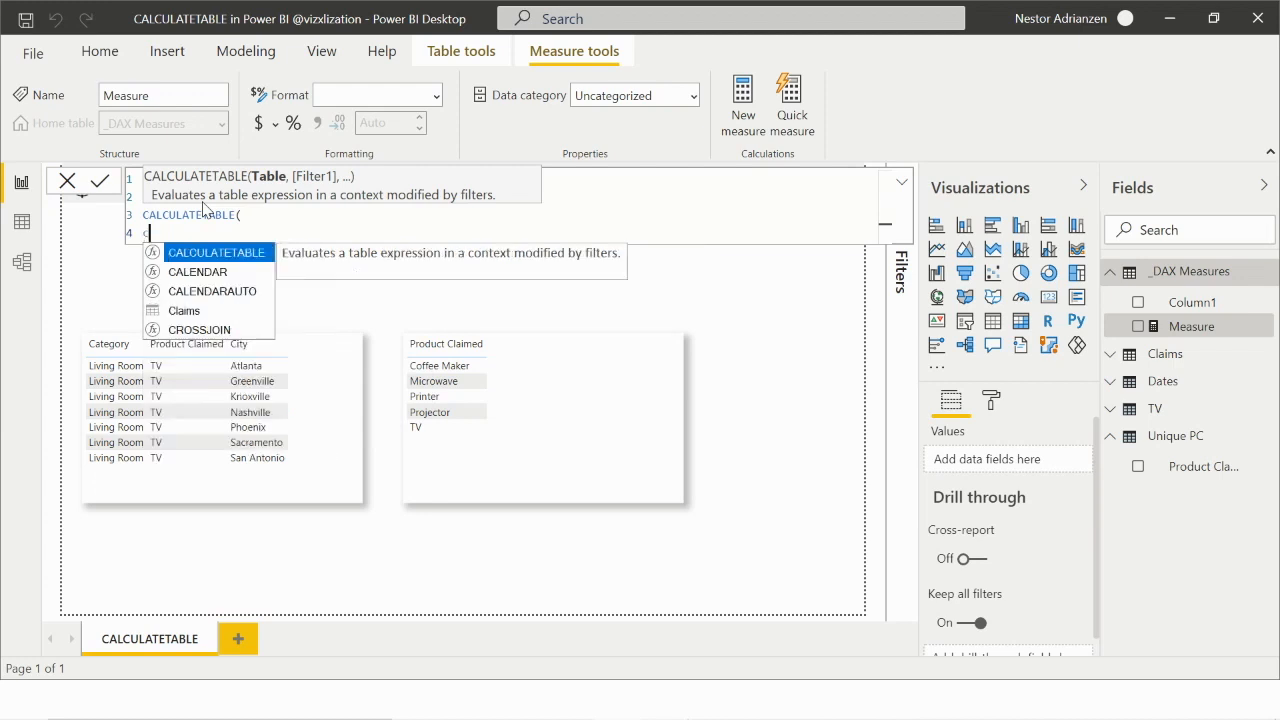
key("Tab")
type(",")
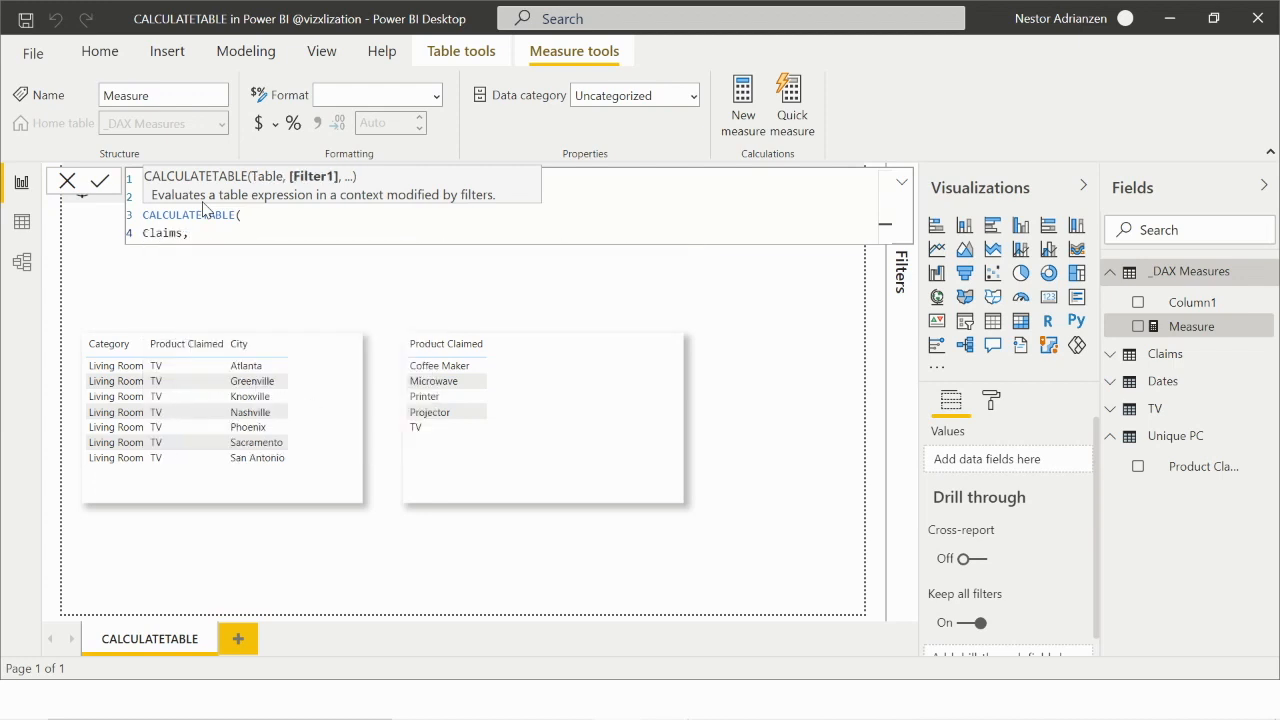
key("shift+Return")
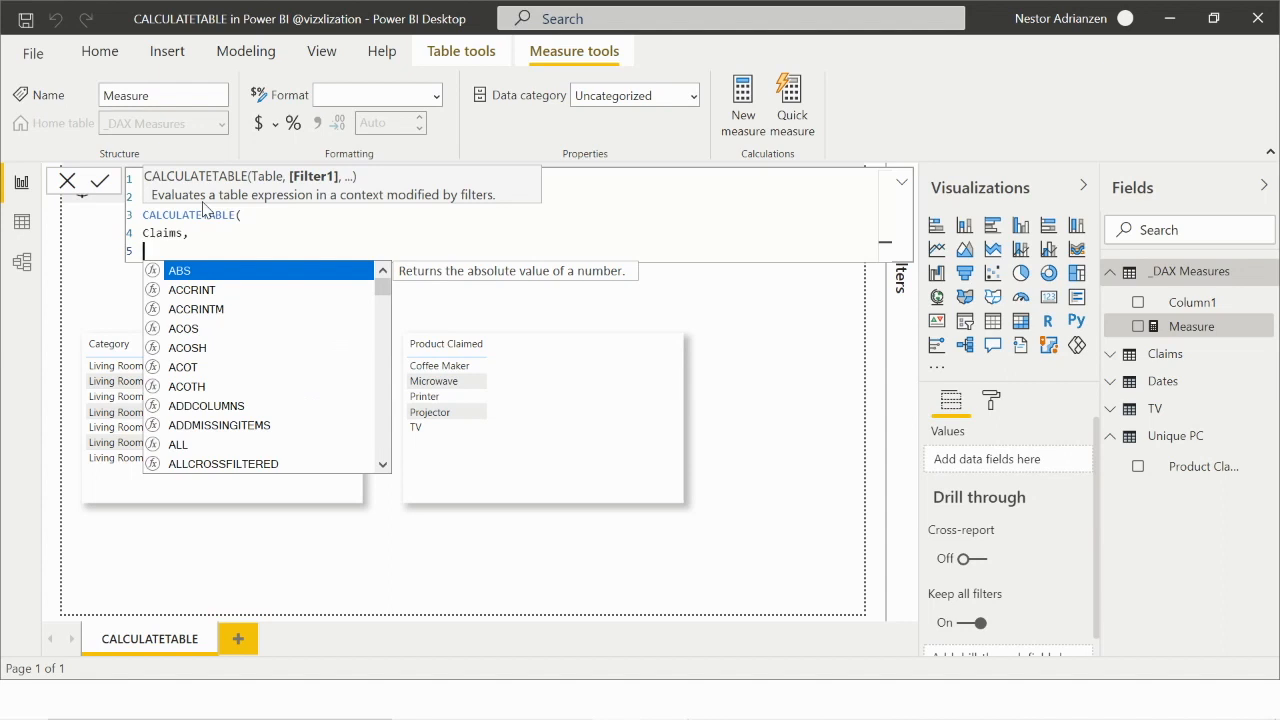
- Add the filter Dates[Year] =2018 and close CALCULATETABLE with a parenthesis on its own line
type("date")
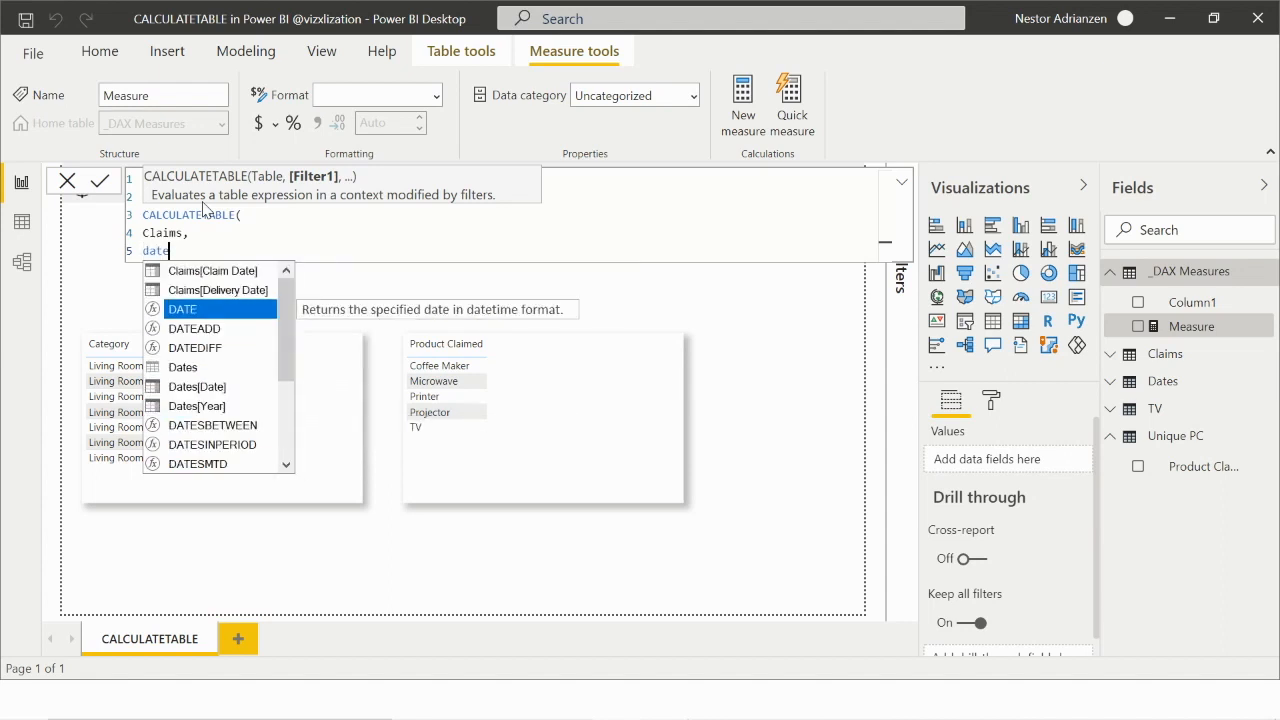
key("Down")
key("Down")
key("Down")
key("Down")
key("Down")
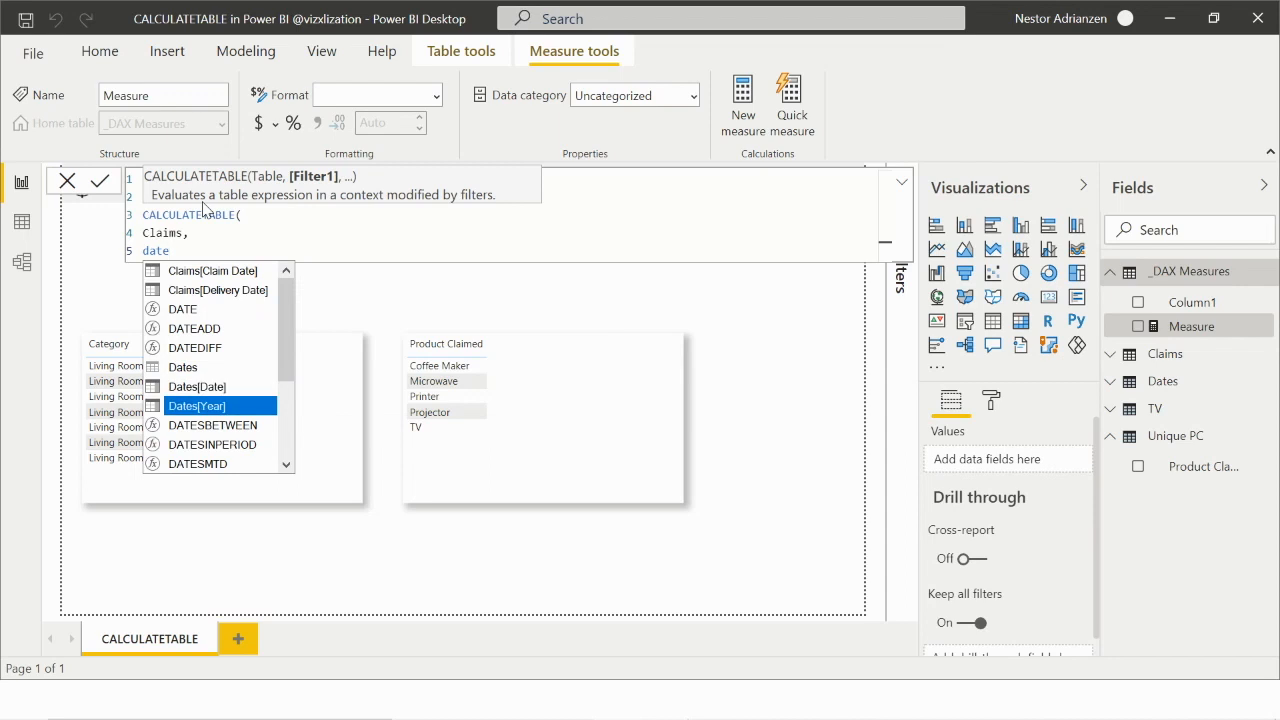
key("Tab")
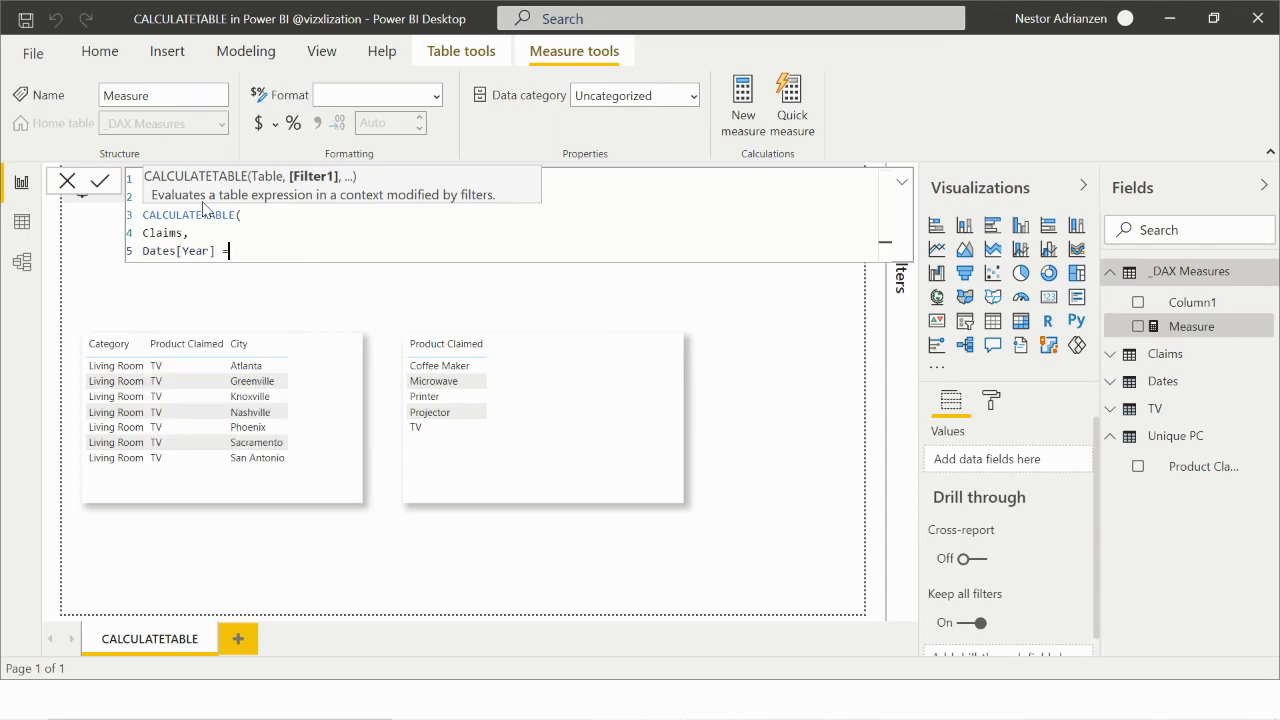
type("=2018")
key("shift+Return")
type(")")
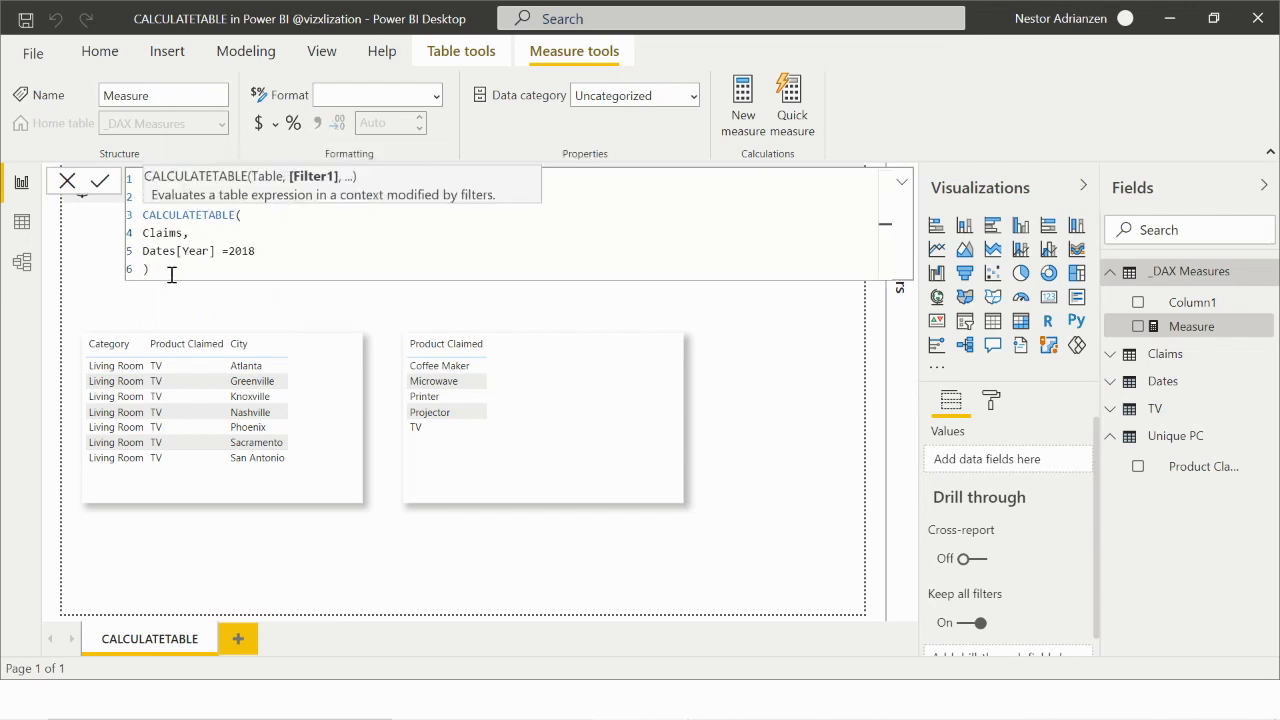
- Put a comma after the CALCULATETABLE block and start the SUMX expression on a new line with Claims[Claim Cost] *
left_click_drag(170, 272, 143, 221)
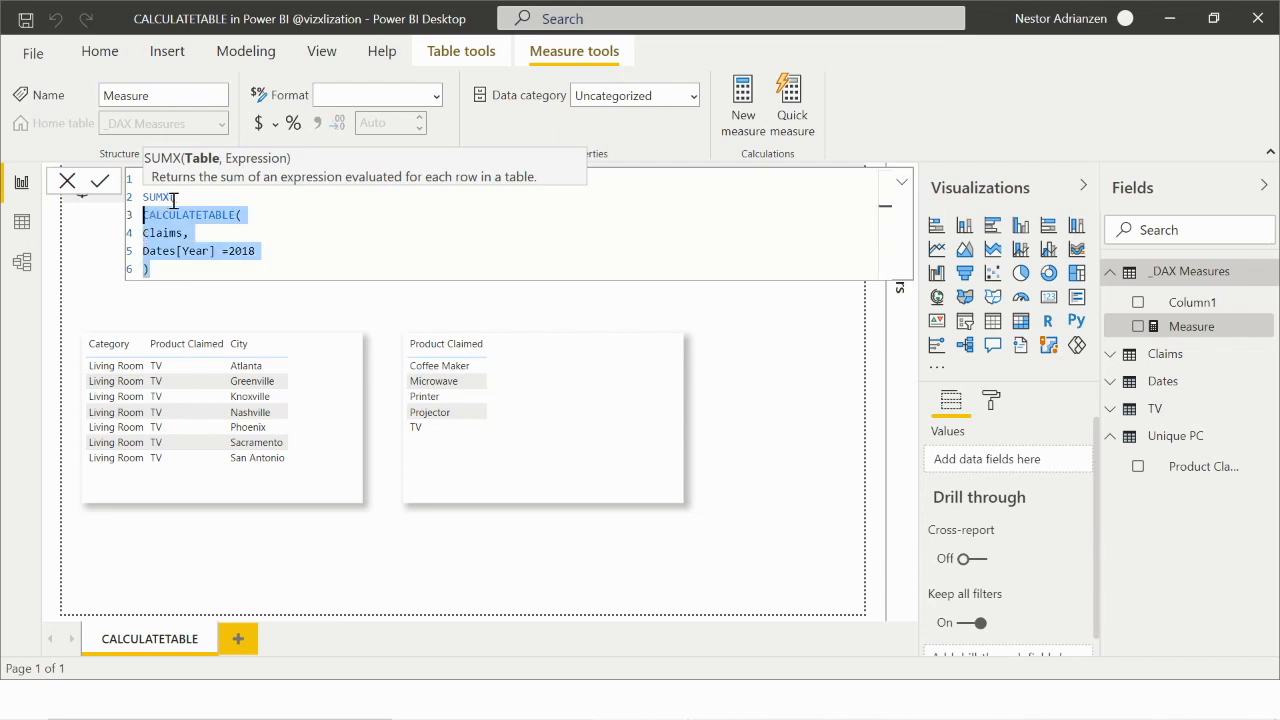
left_click(158, 267)
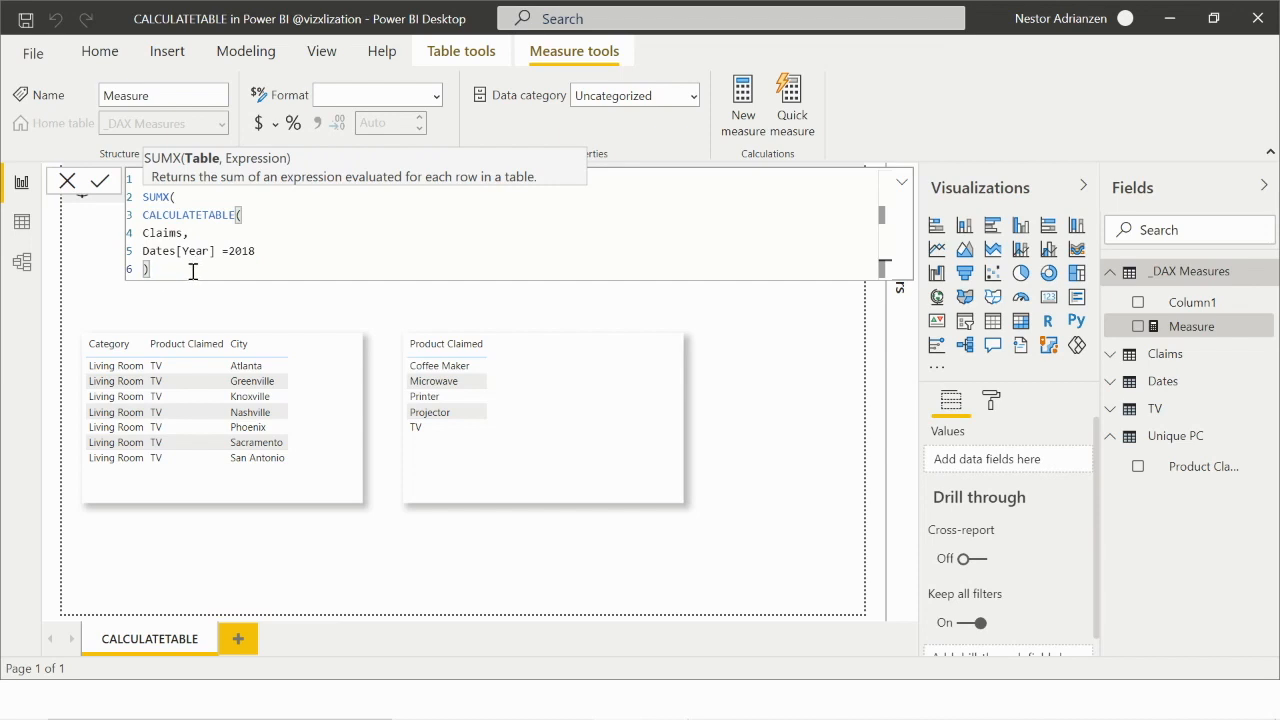
type(",")
key("shift+Return")
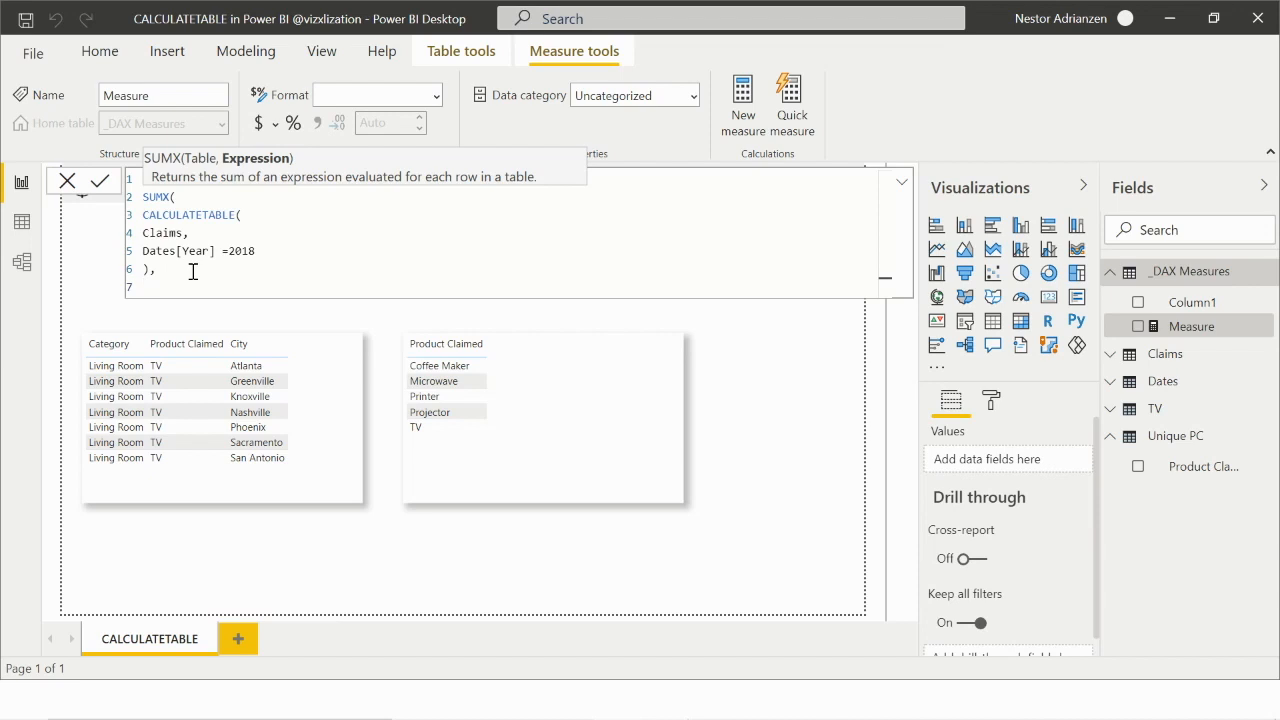
type("cl")
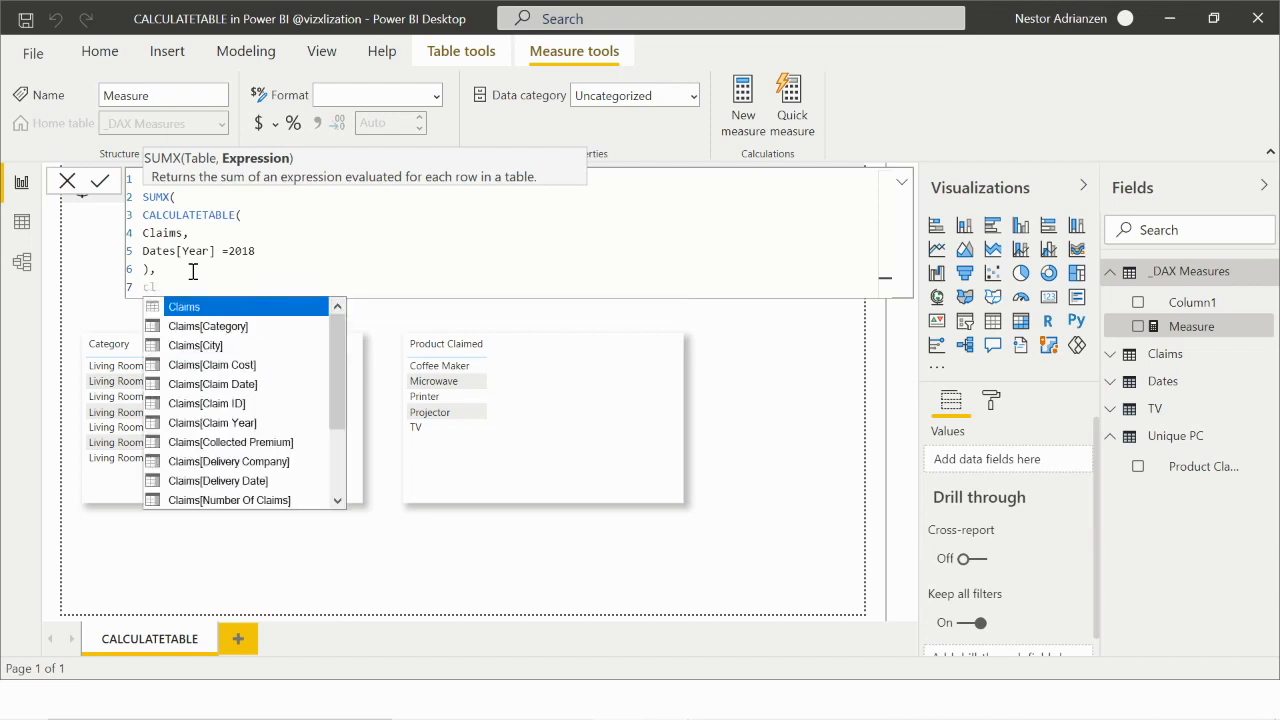
key("Down")
key("Down")
key("Down")
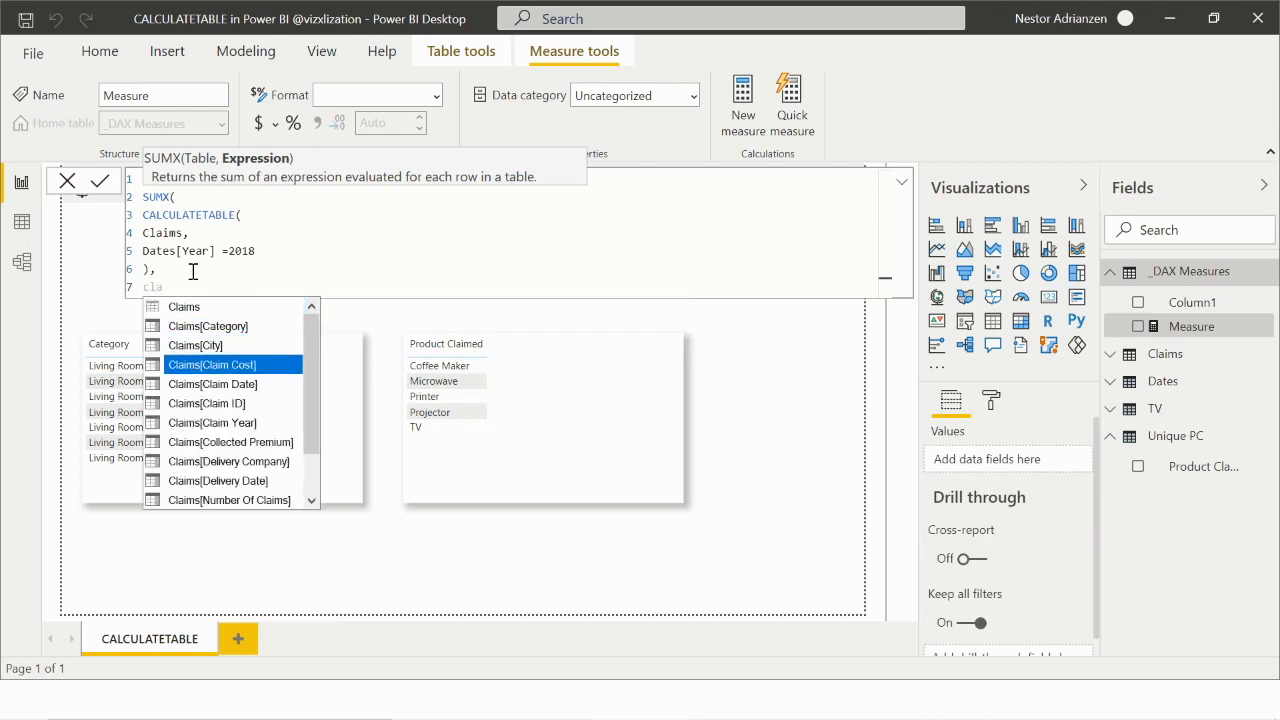
type("a")
key("Tab")
type("* ")
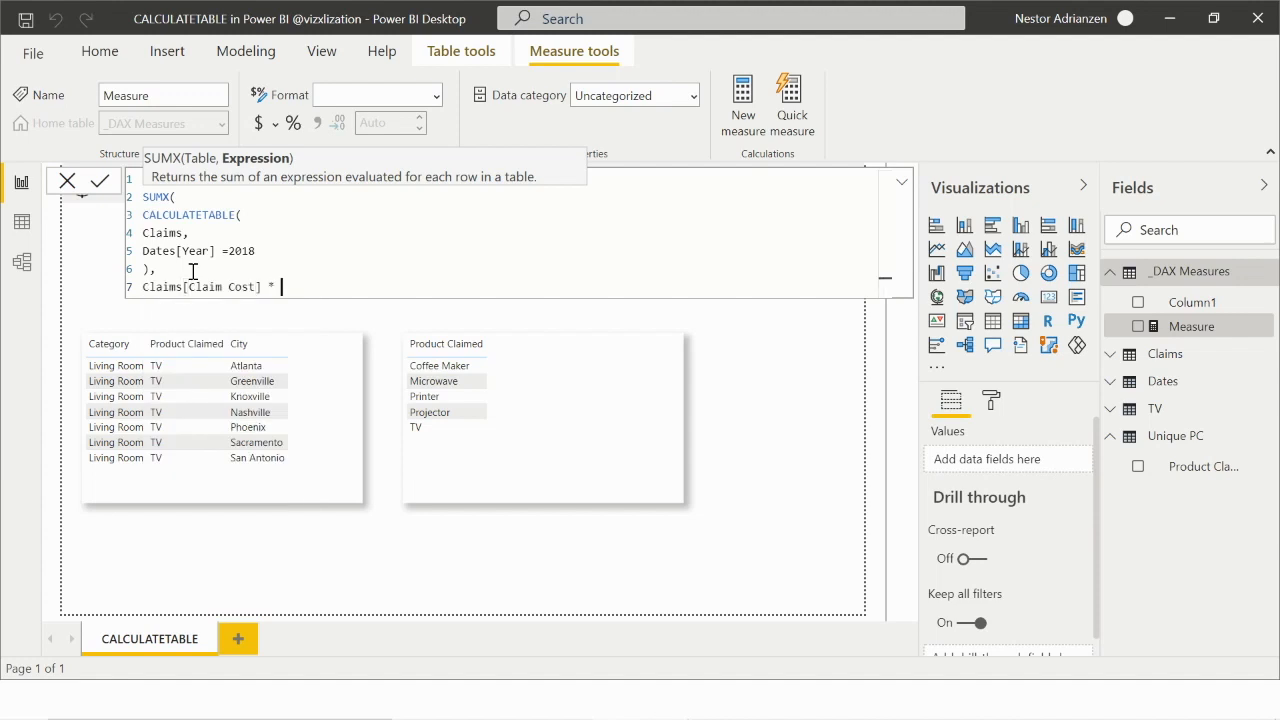
- Complete the expression with Claims[Number Of Claims] and close SUMX with a parenthesis on its own line
type("Claims[Number Of Claims]")
key("Tab")
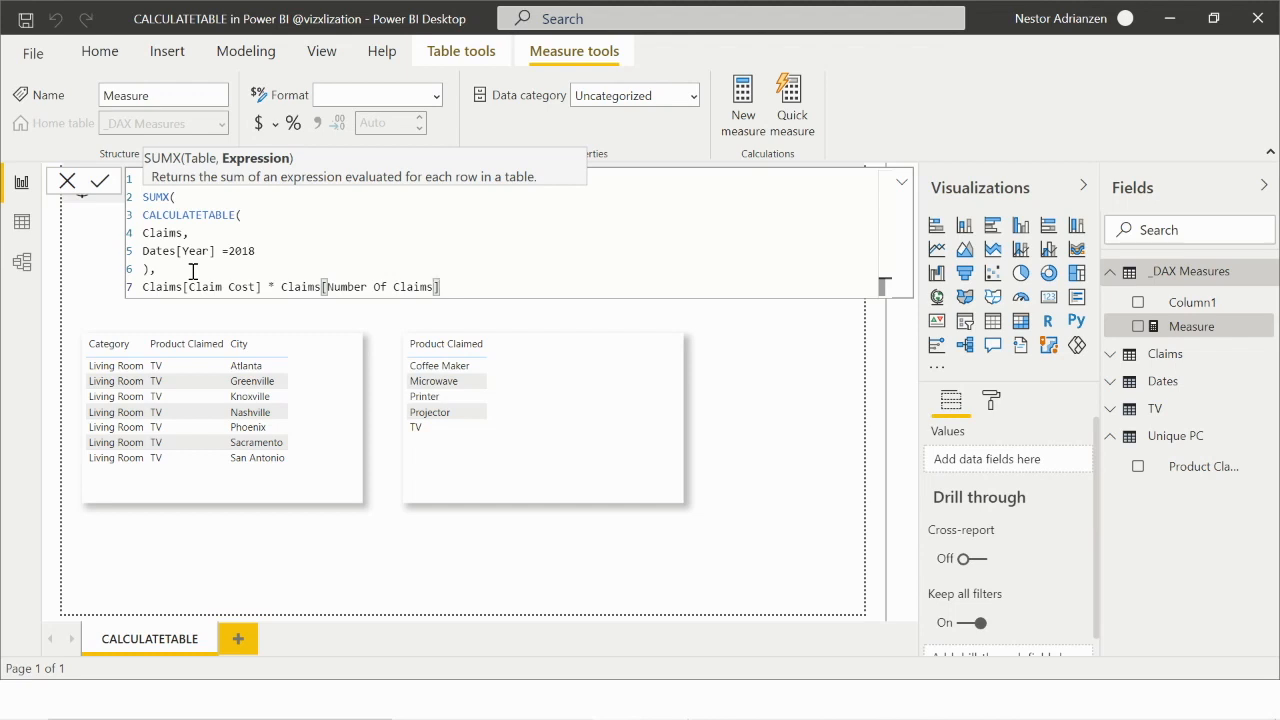
key("shift+Return")
type(")")
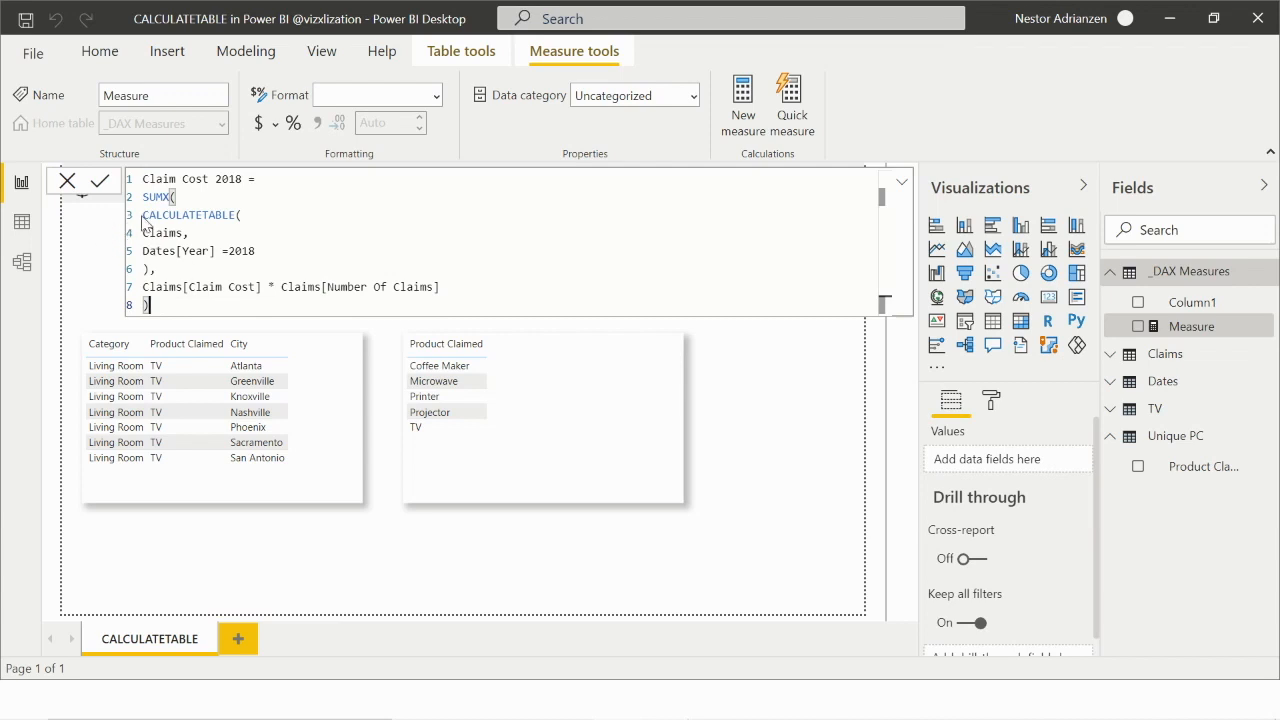
- Indent CALCULATETABLE, its closing parenthesis and the Claims[Claim Cost] expression by one level, and the Claims and Dates[Year] arguments by two levels
left_click(143, 215)
key("Tab")
left_click(143, 232)
key("Tab")
key("Tab")
left_click(143, 251)
key("Tab")
key("Tab")
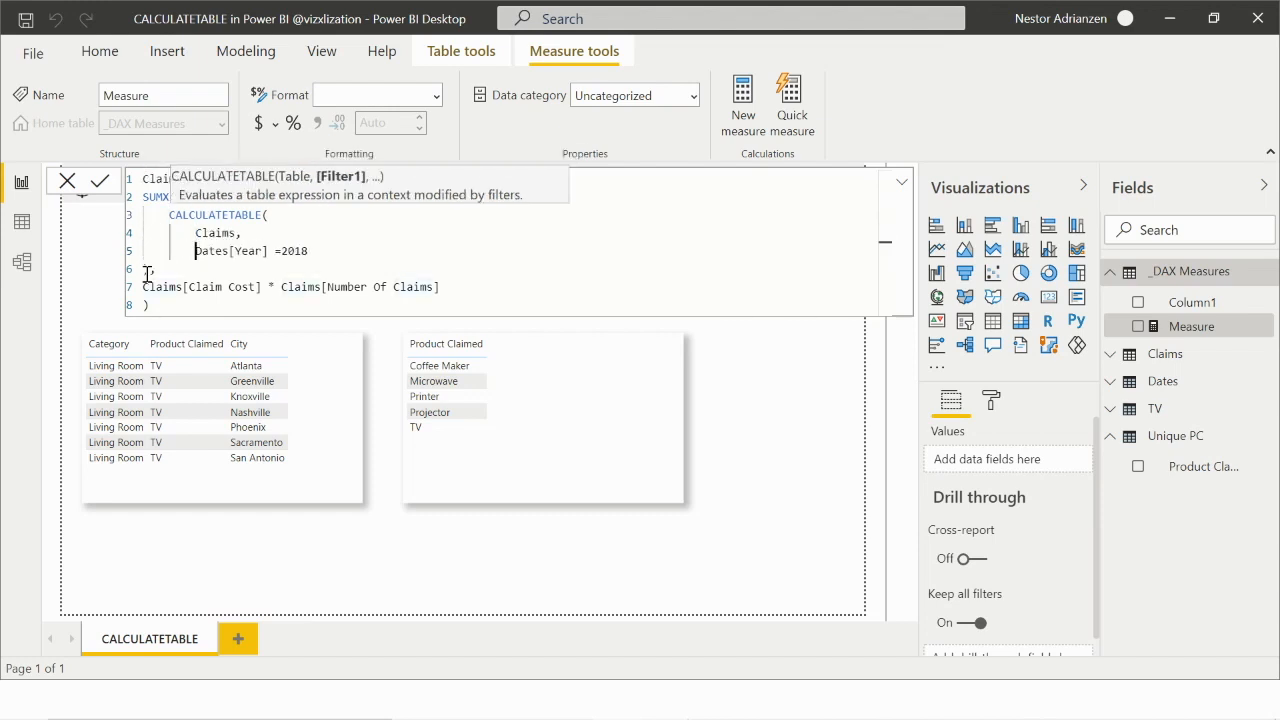
left_click(144, 269)
key("Tab")
left_click(145, 287)
key("Tab")
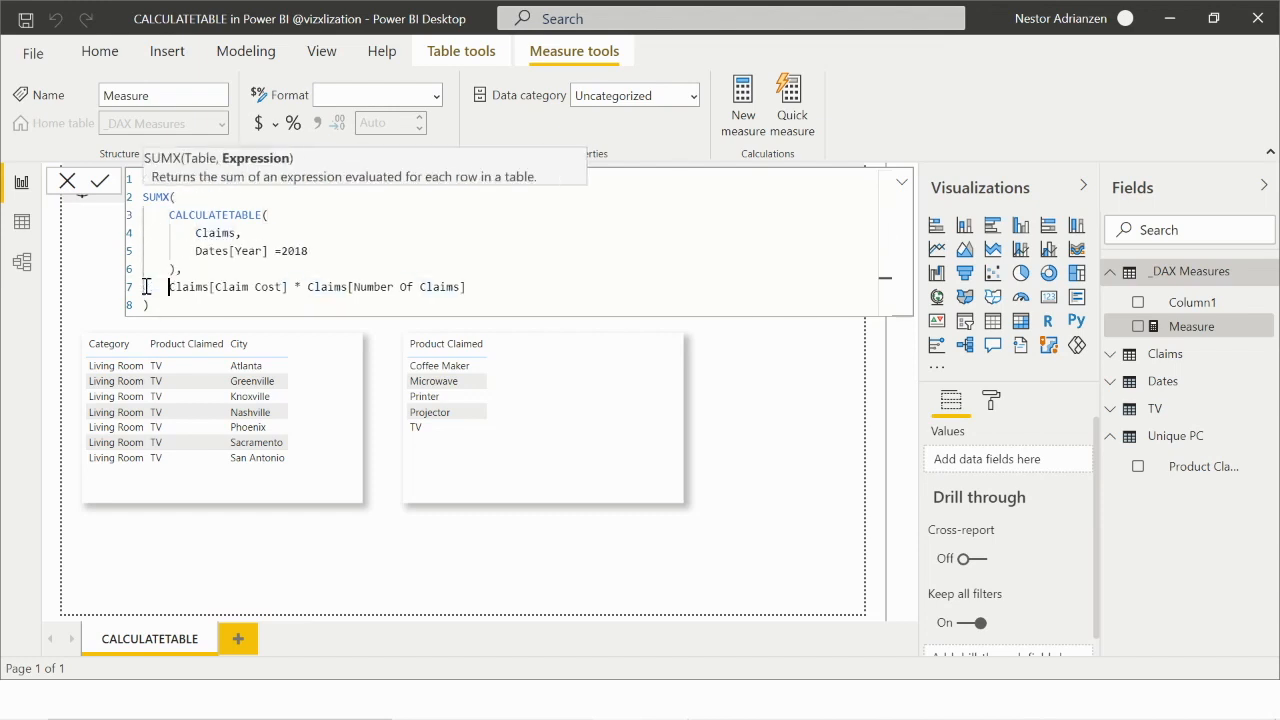
- Commit the Claim Cost 2018 measure and collapse the formula editor
left_click(178, 304)
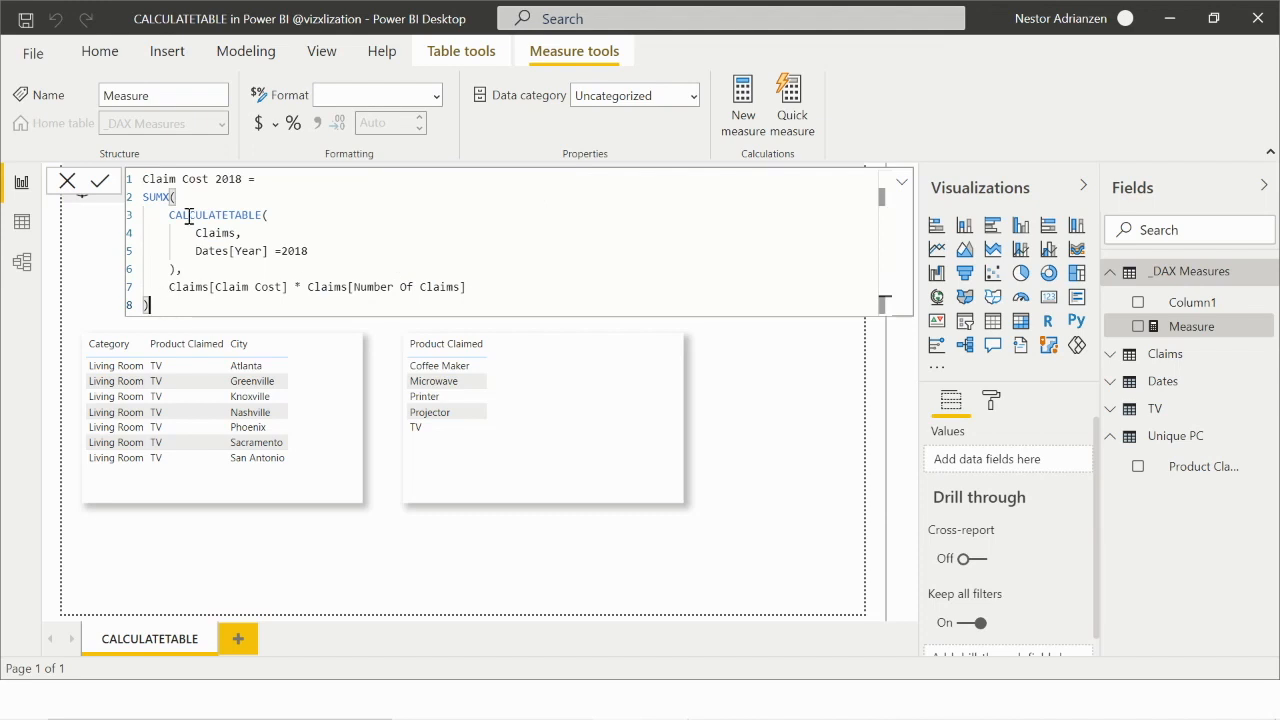
key("Return")
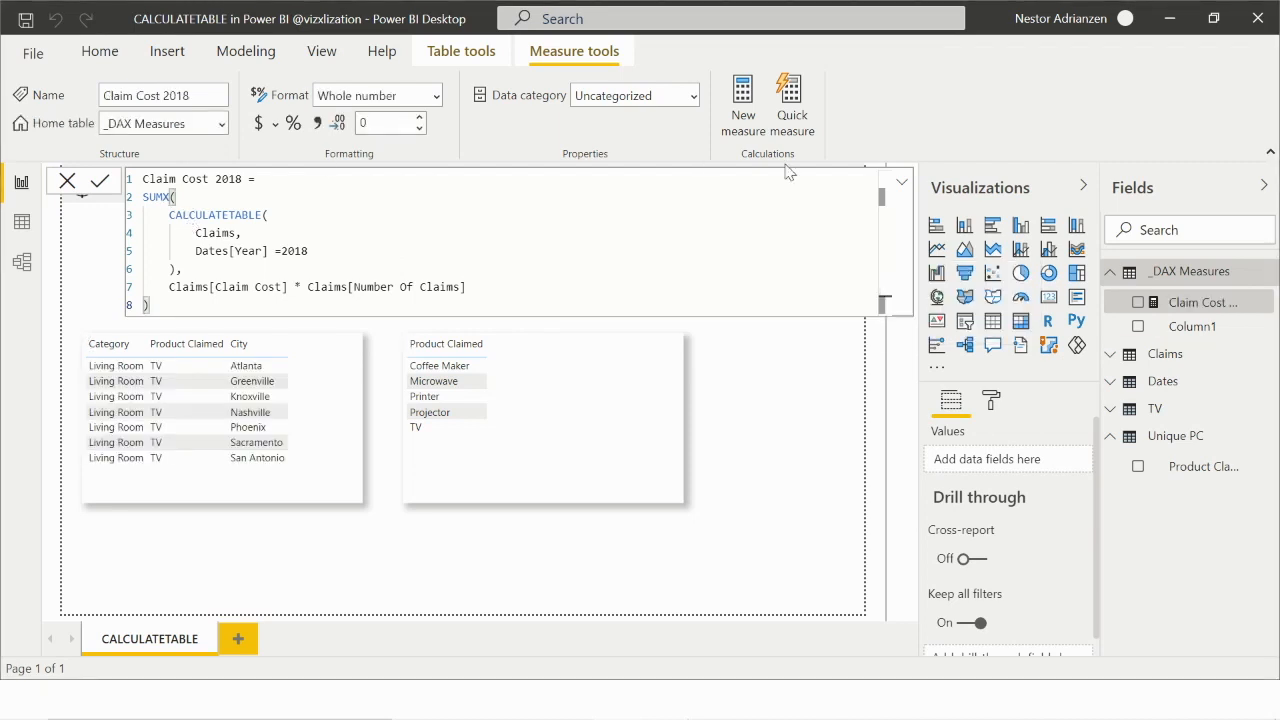
left_click(898, 186)
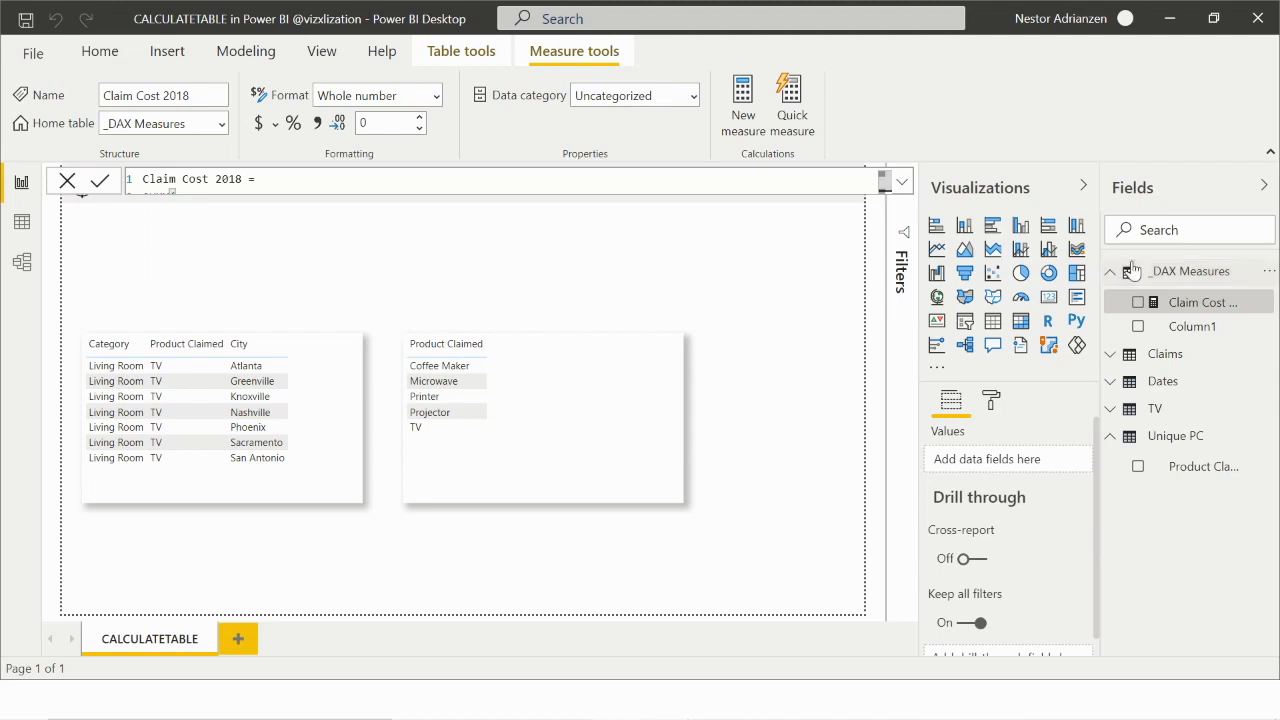
- Delete Column1 from the _DAX Measures table, confirming the deletion
left_click(1259, 327)
left_click(1195, 326)
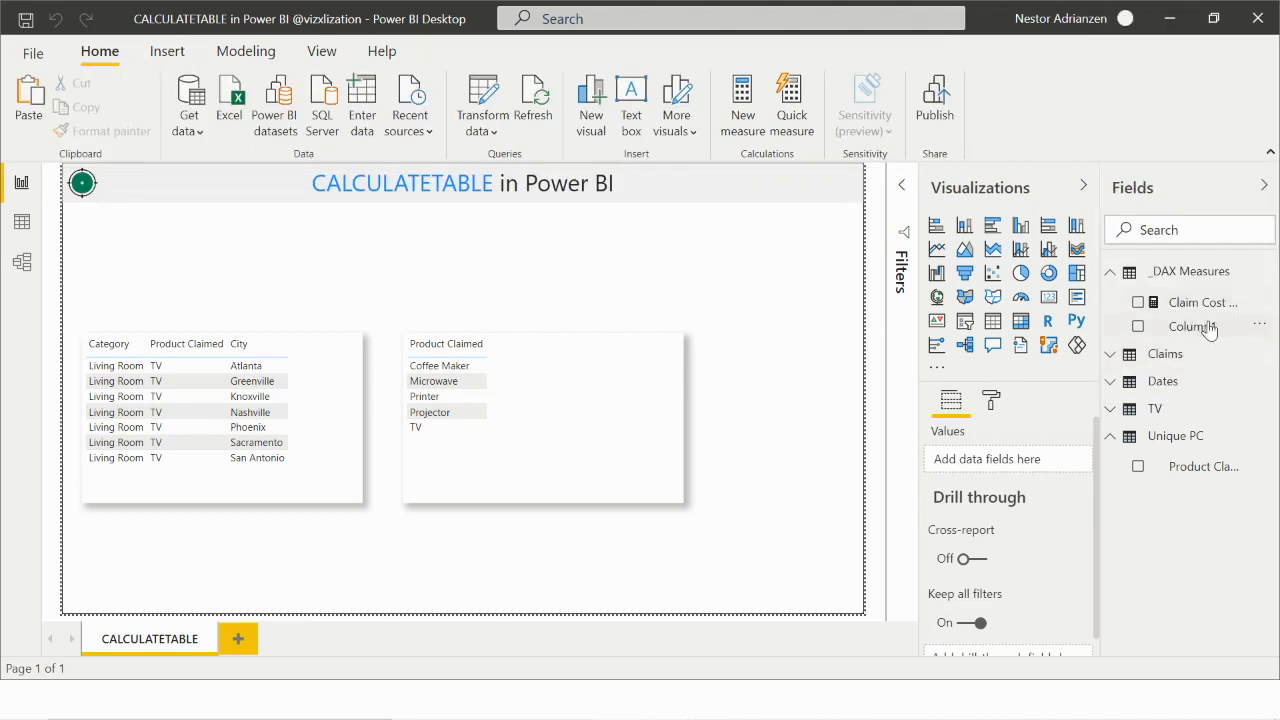
left_click(1262, 327)
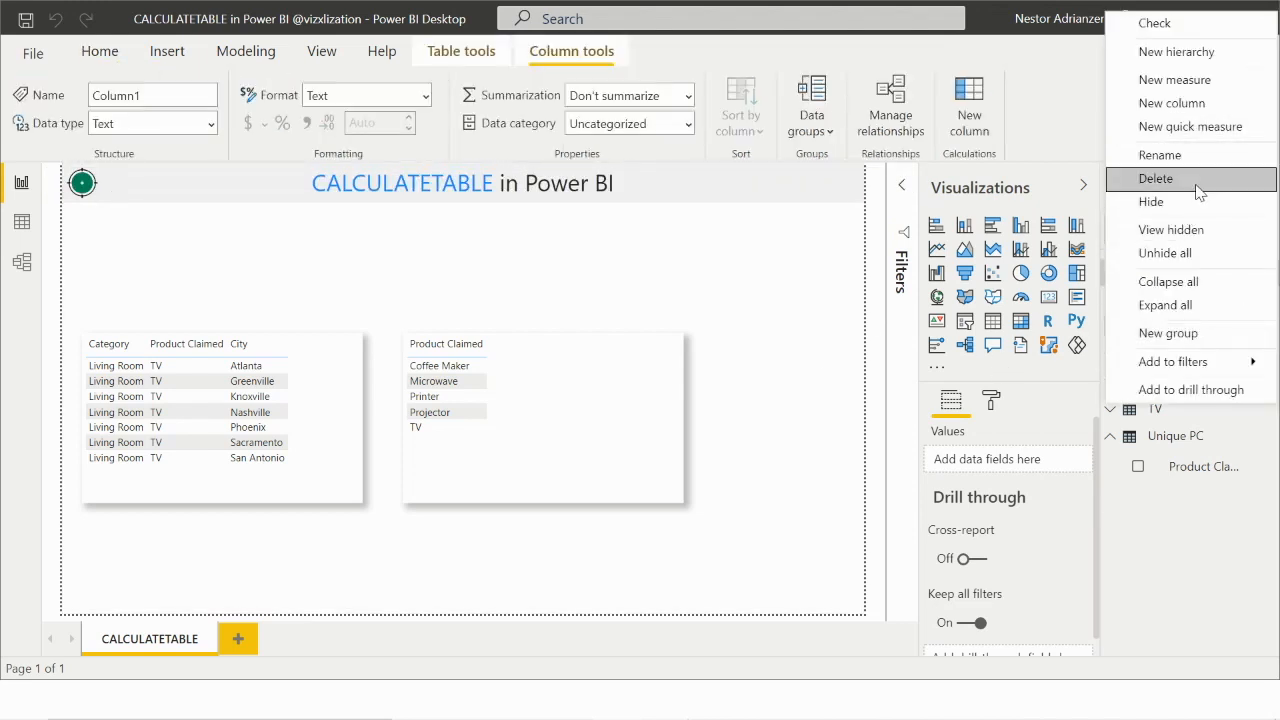
left_click(1195, 184)
left_click(736, 401)
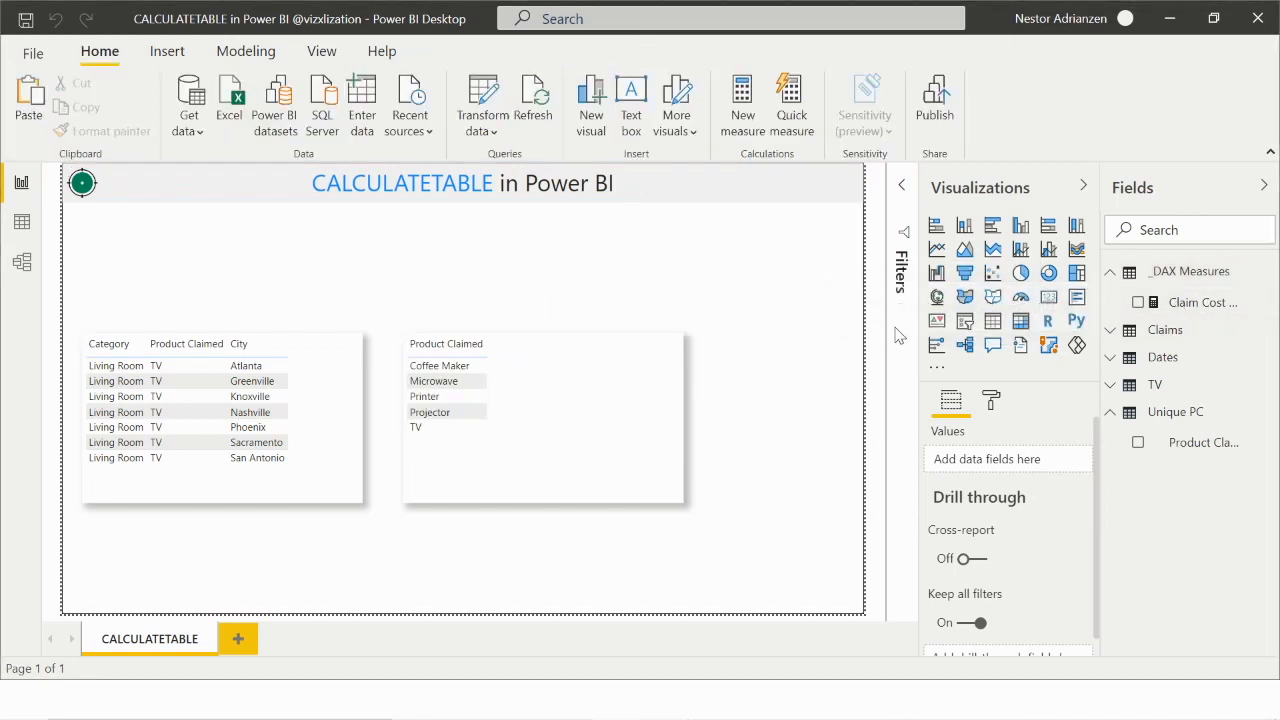
- Add a card visual showing Claim Cost 2018, narrowed and placed to the right of the Product Claimed table
left_click(1048, 297)
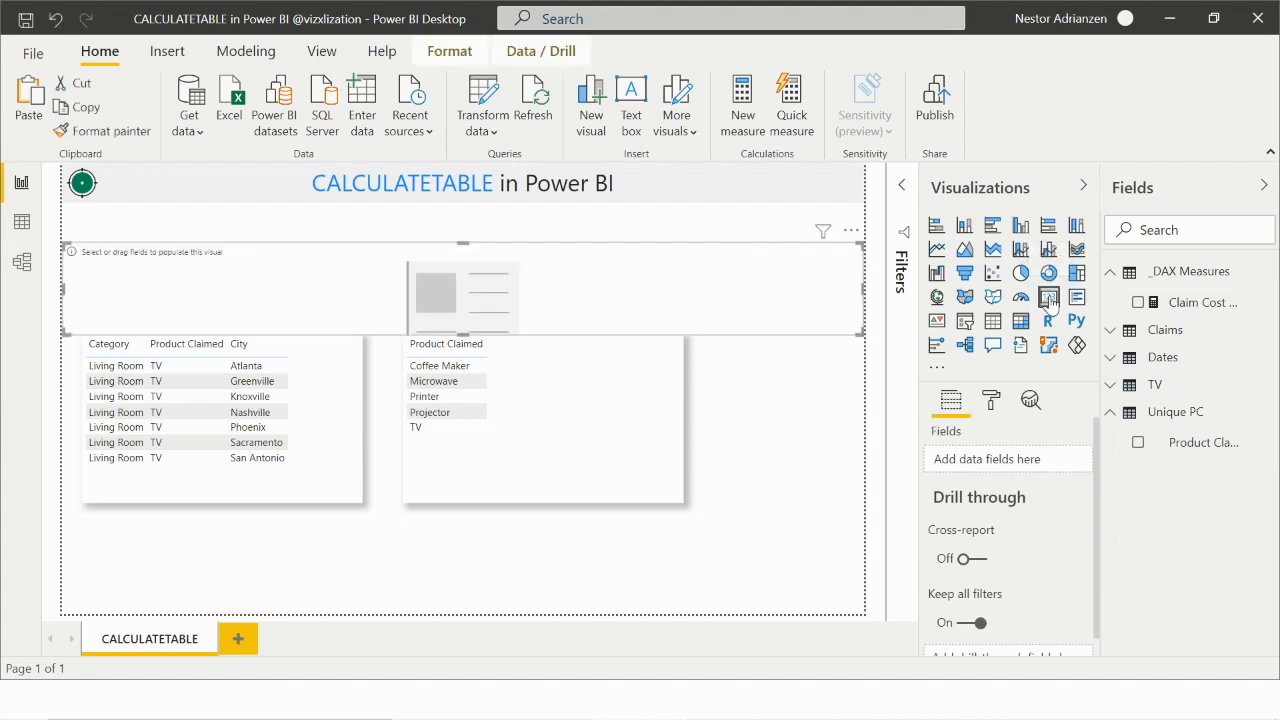
left_click(1138, 303)
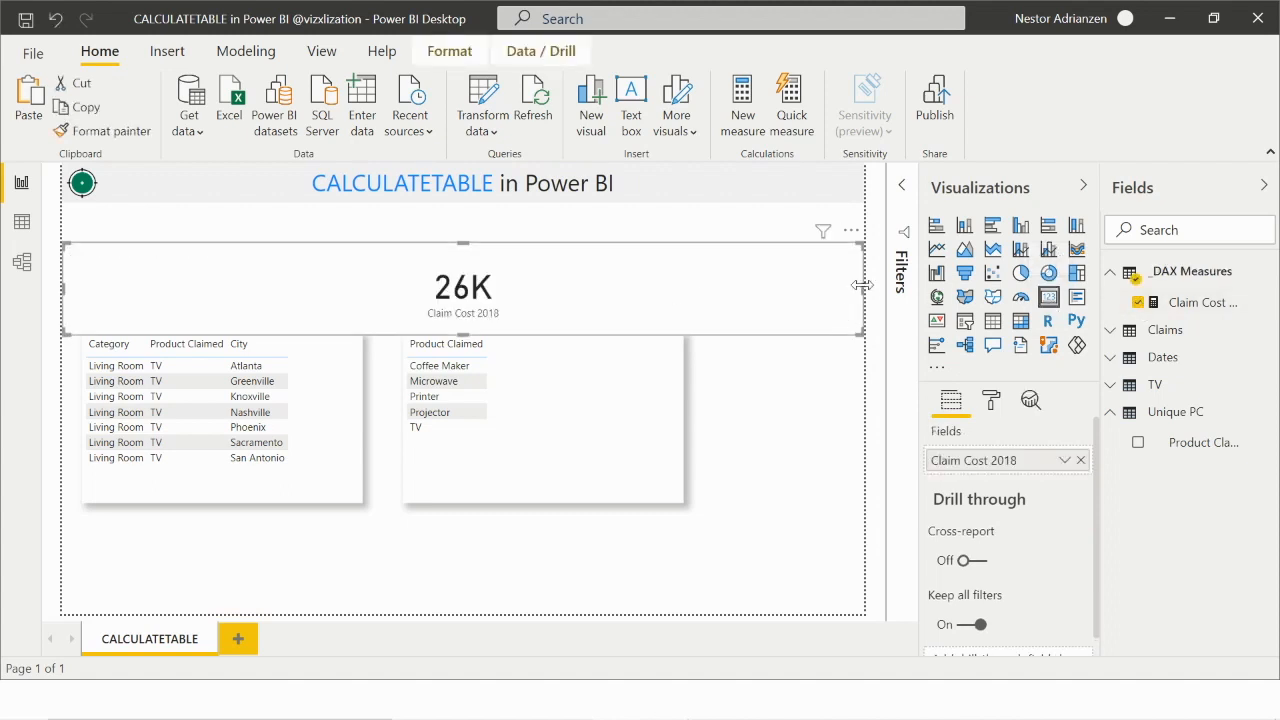
left_click_drag(862, 286, 191, 286)
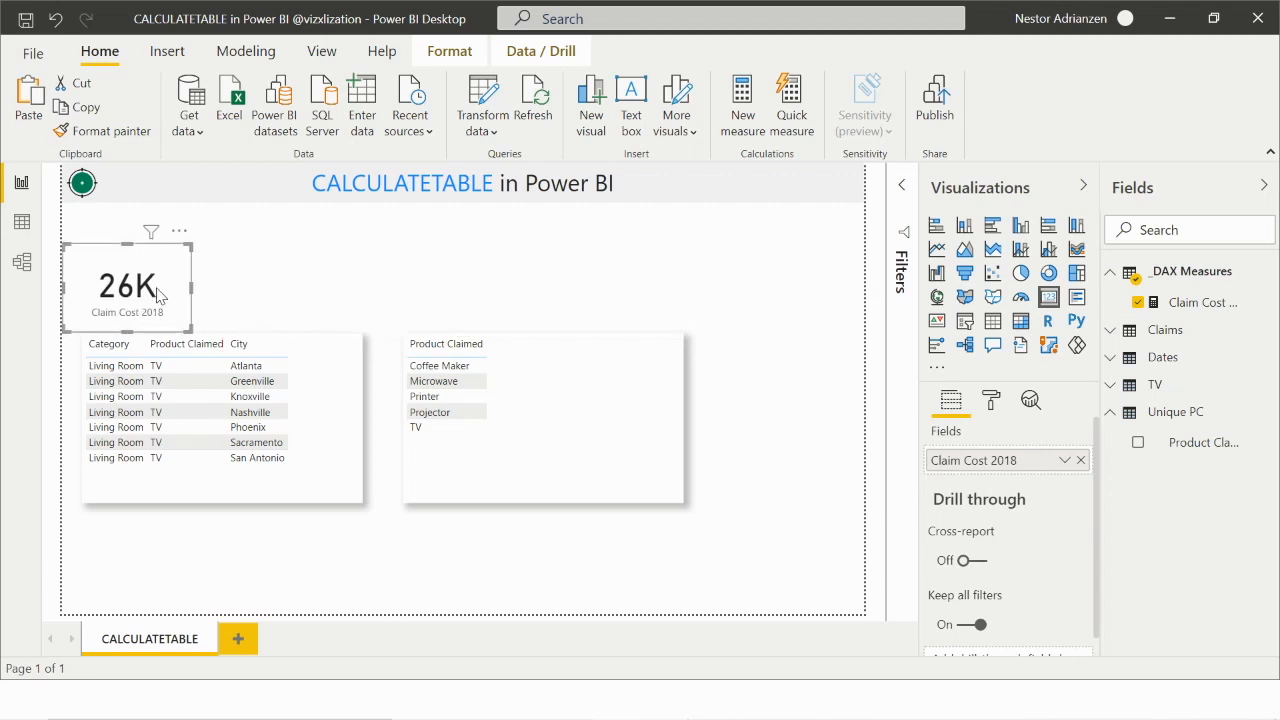
left_click_drag(163, 272, 824, 401)
- Turn on the shadow for the Claim Cost 2018 card and shift the card slightly left toward the Product Claimed table
left_click(991, 400)
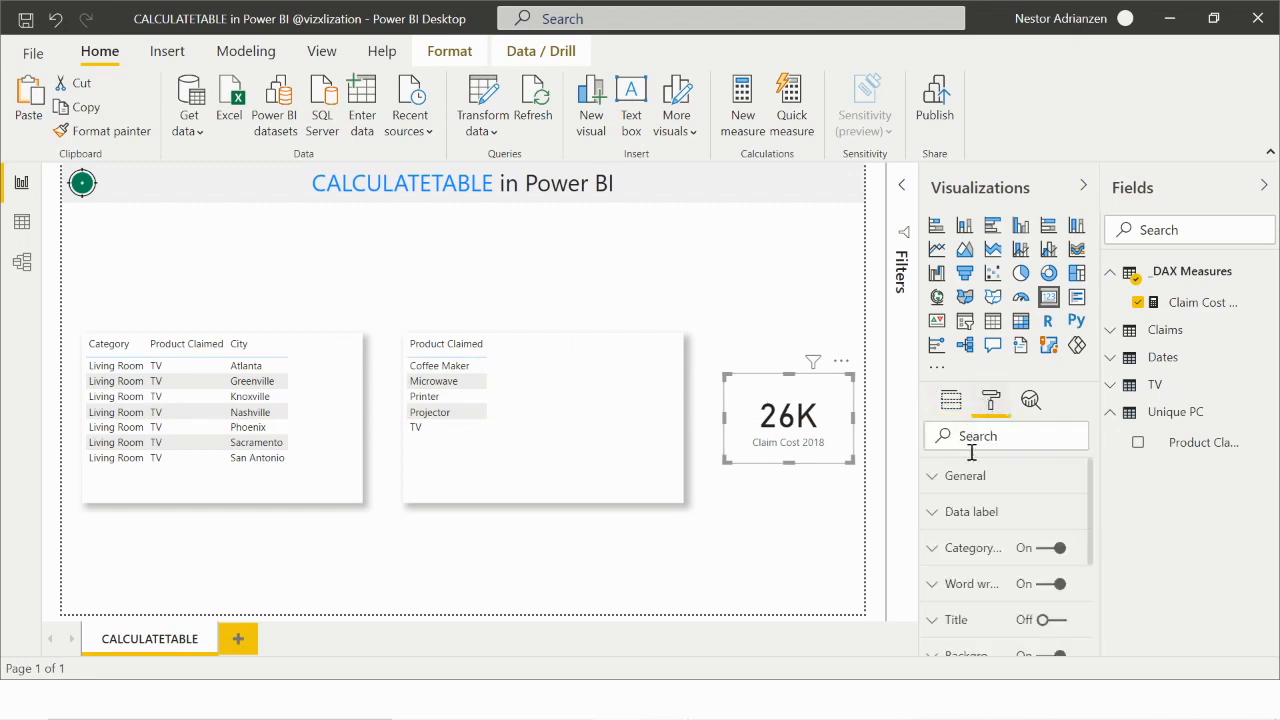
scroll(988, 515, "down", 3)
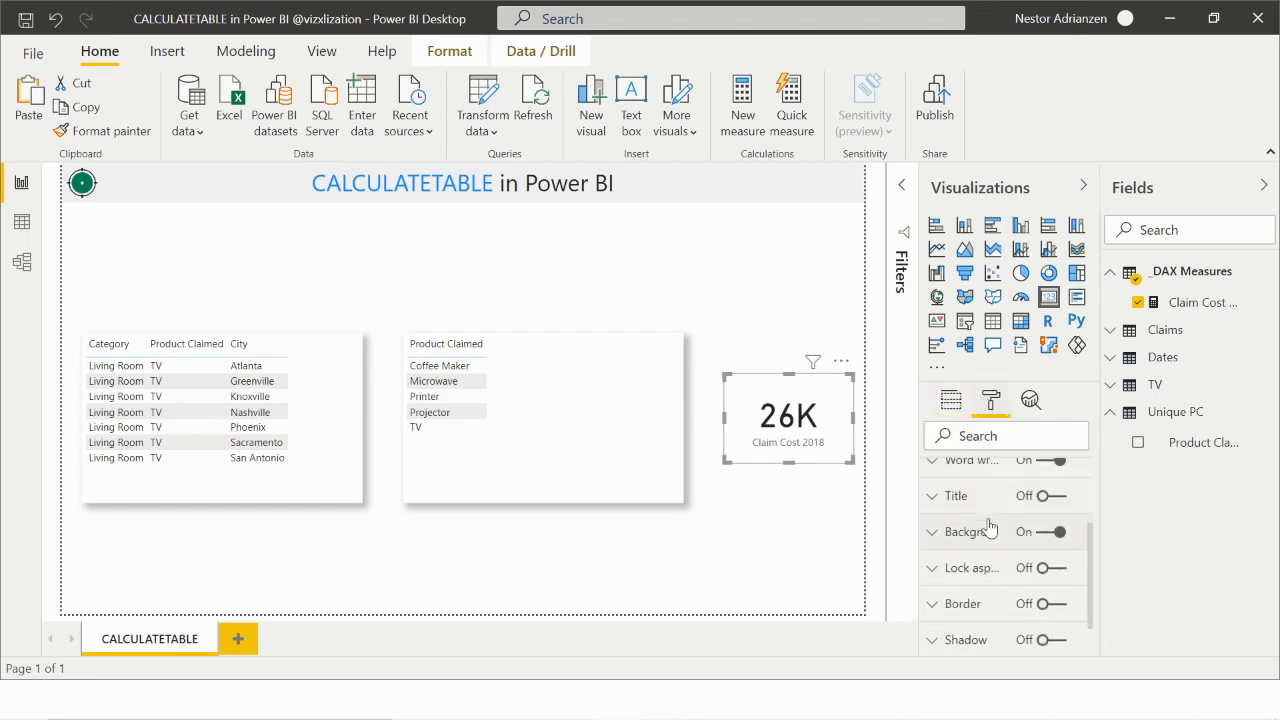
scroll(988, 527, "down", 2)
left_click(1048, 578)
left_click(791, 577)
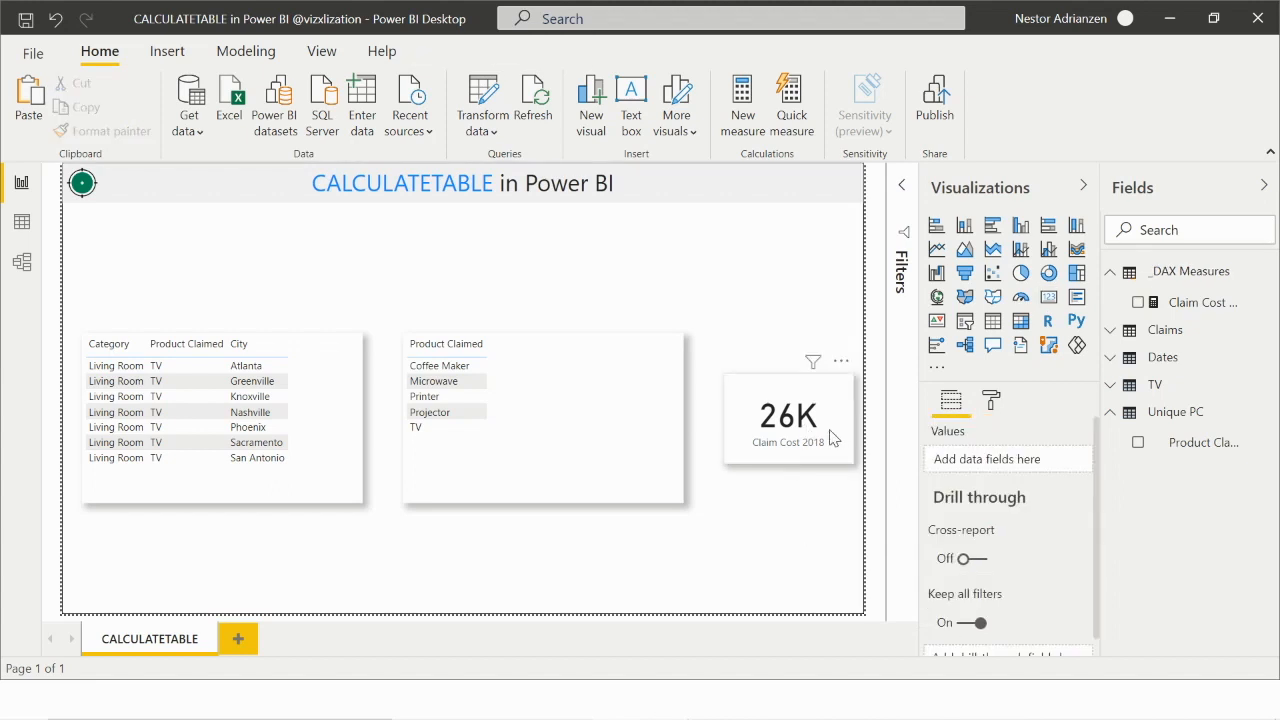
left_click_drag(826, 432, 815, 432)
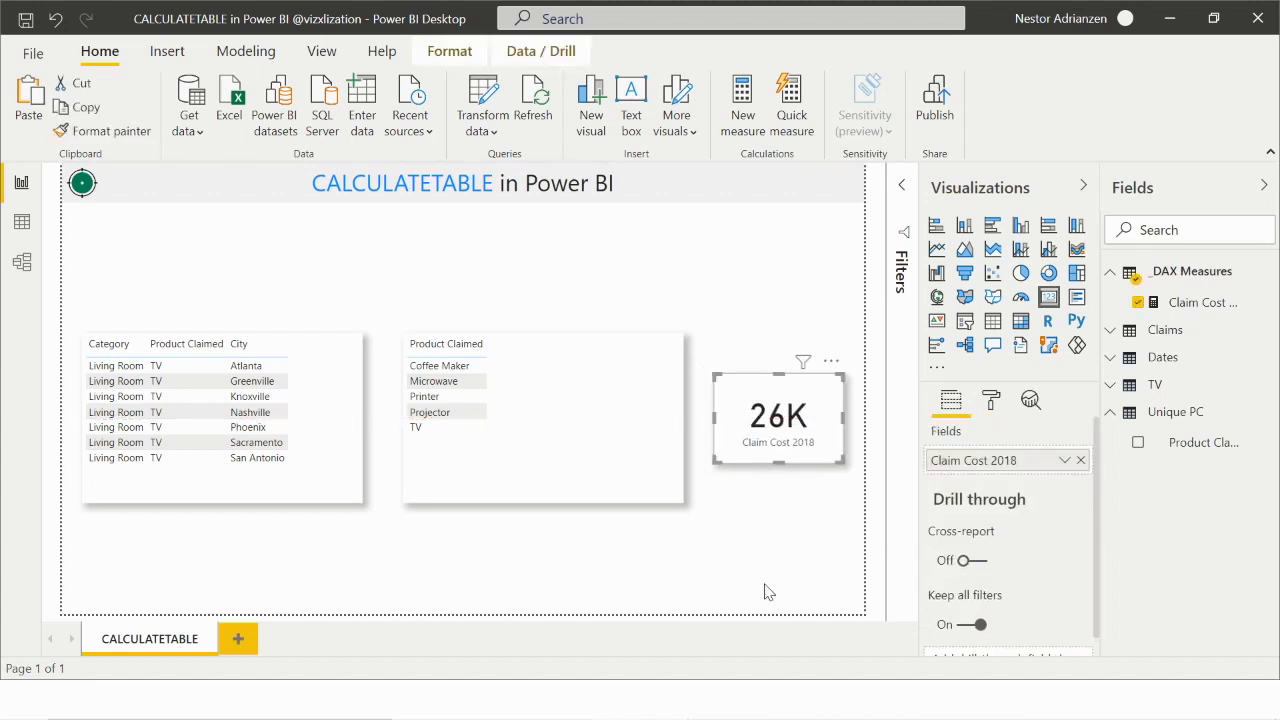
left_click(766, 592)
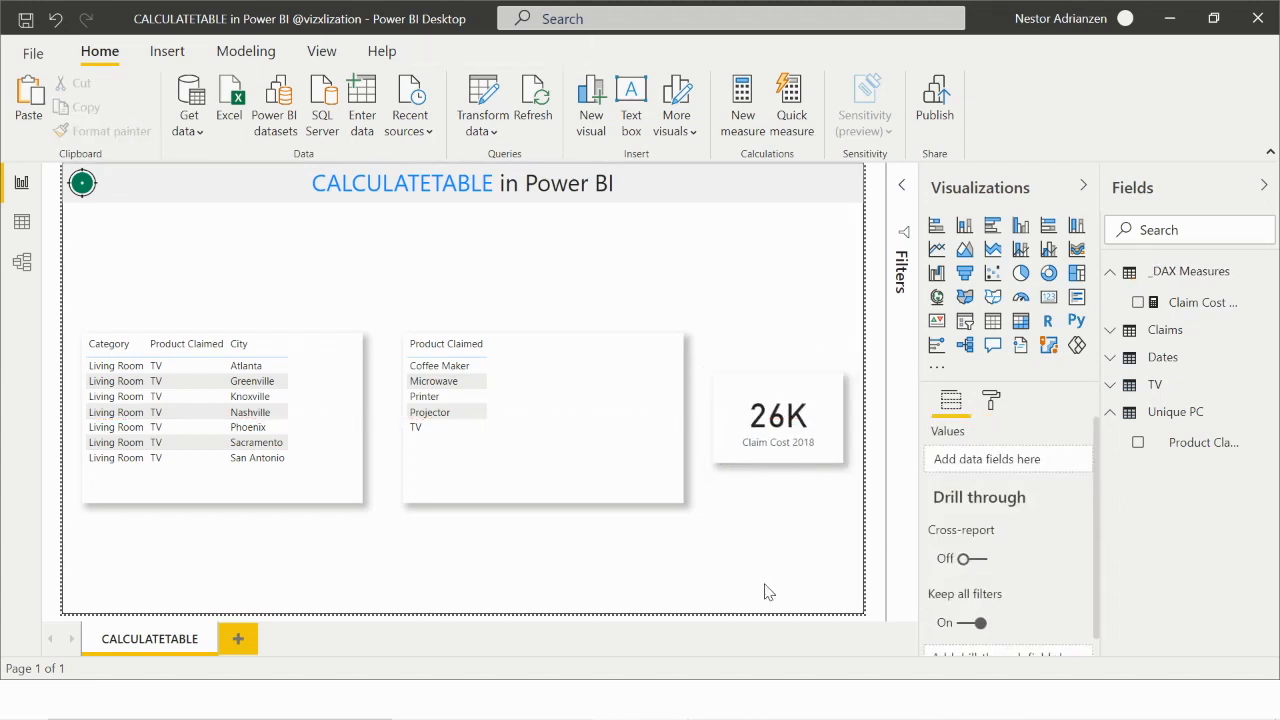